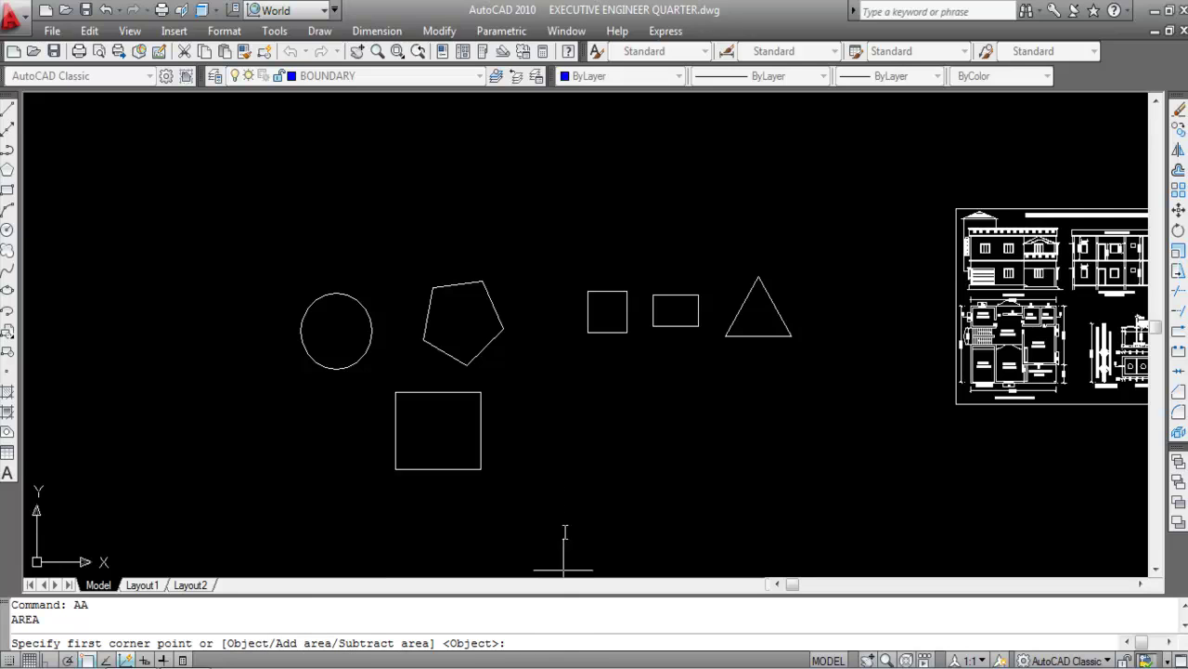
Measure the area and perimeter of the large rectangle below the pentagon with the Area command's Object option, and highlight the result line
type("O")
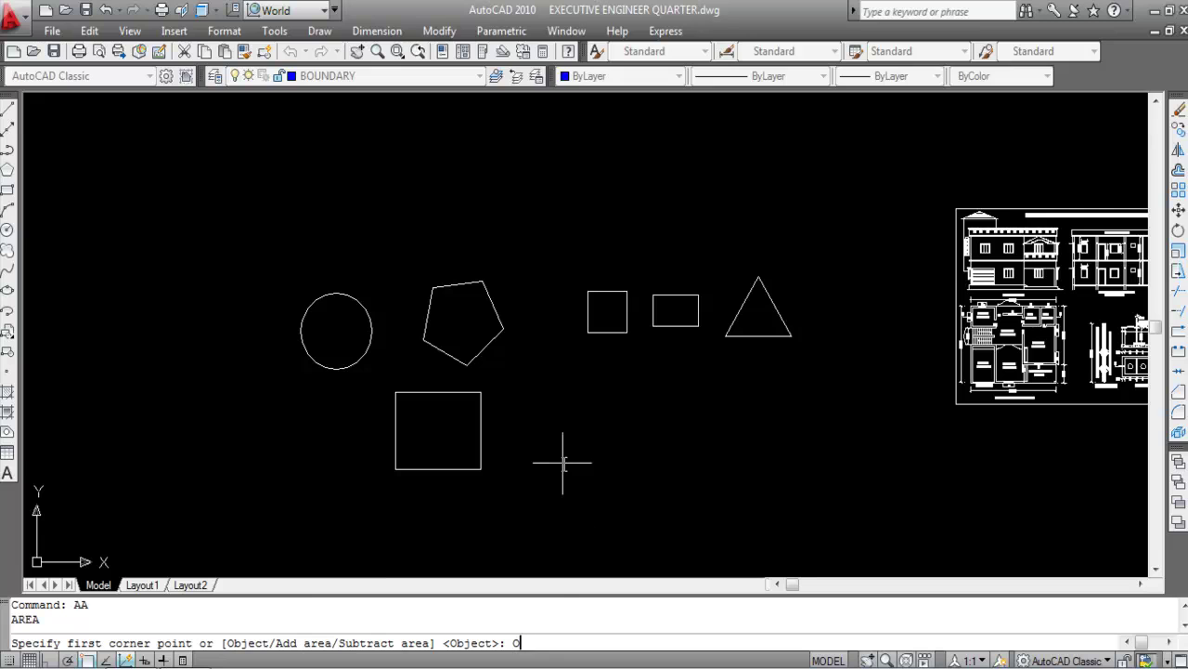
key("Return")
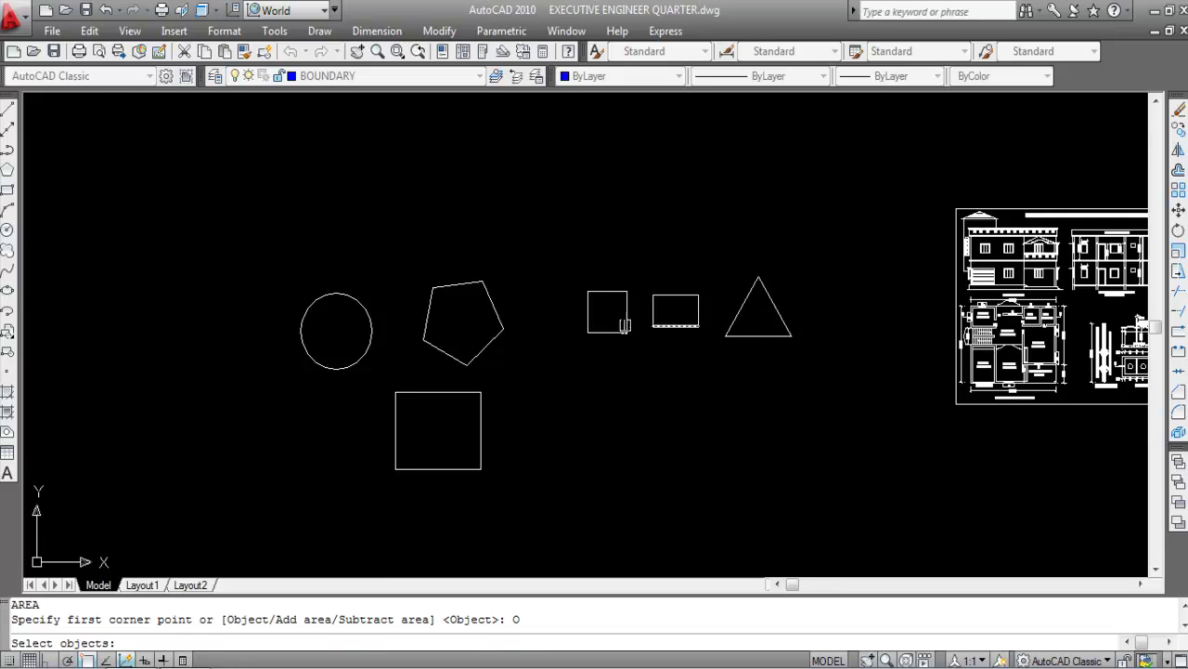
scroll(694, 321, "up", 2)
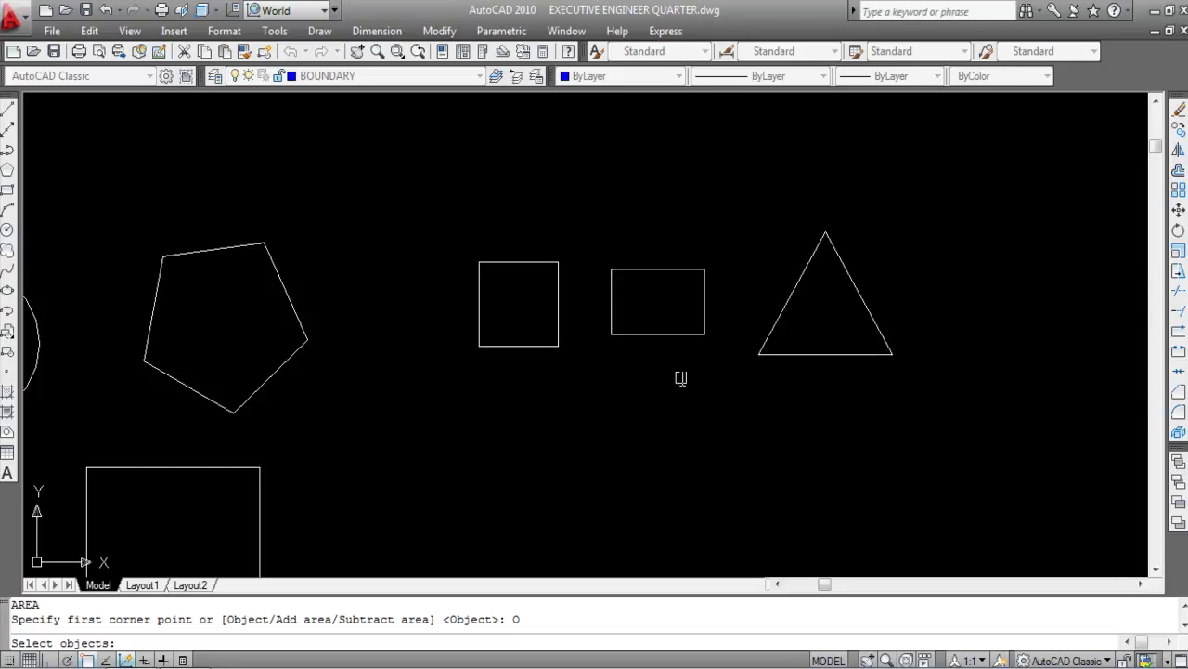
scroll(812, 291, "down", 2)
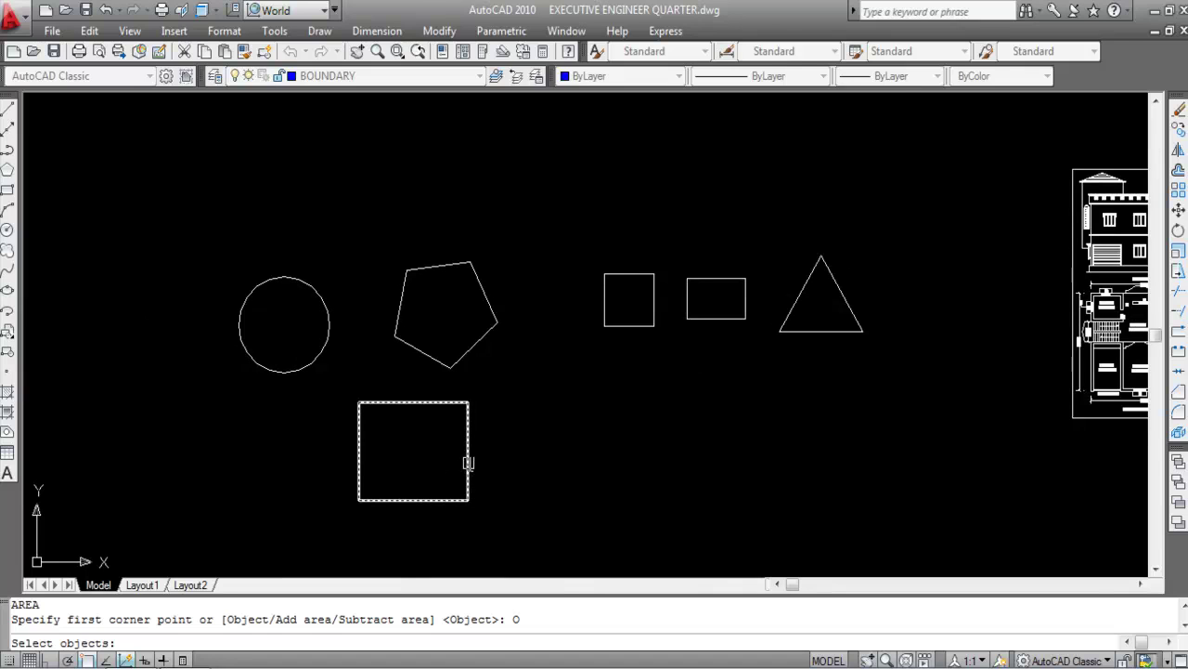
left_click(469, 463)
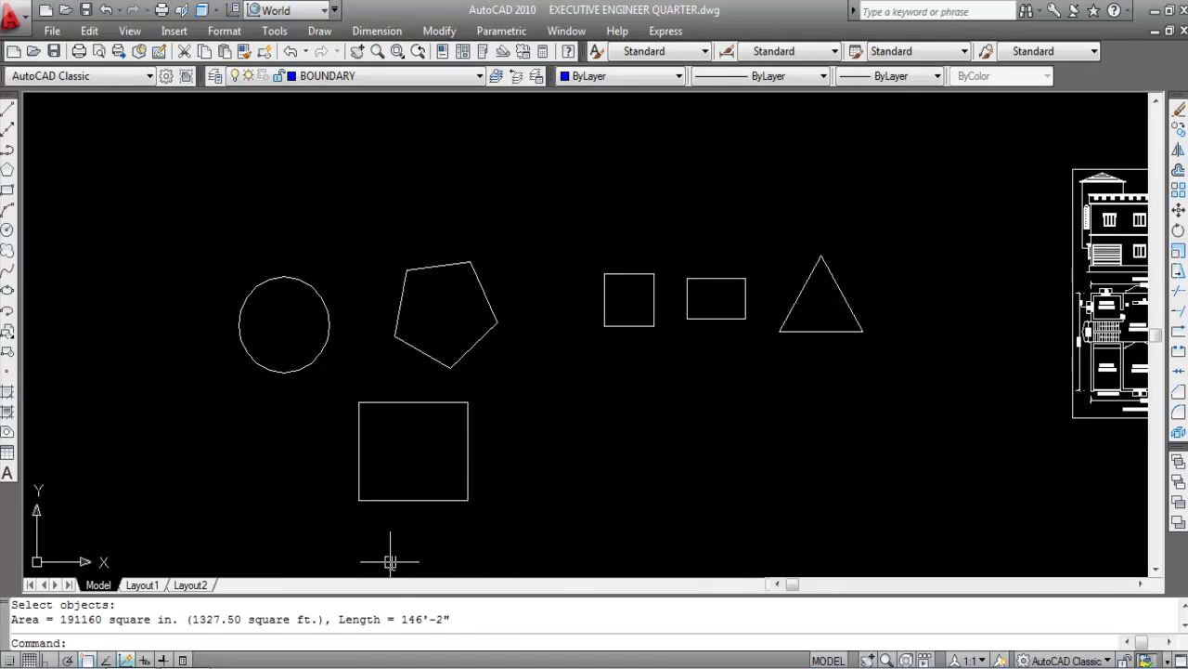
left_click_drag(452, 620, 9, 619)
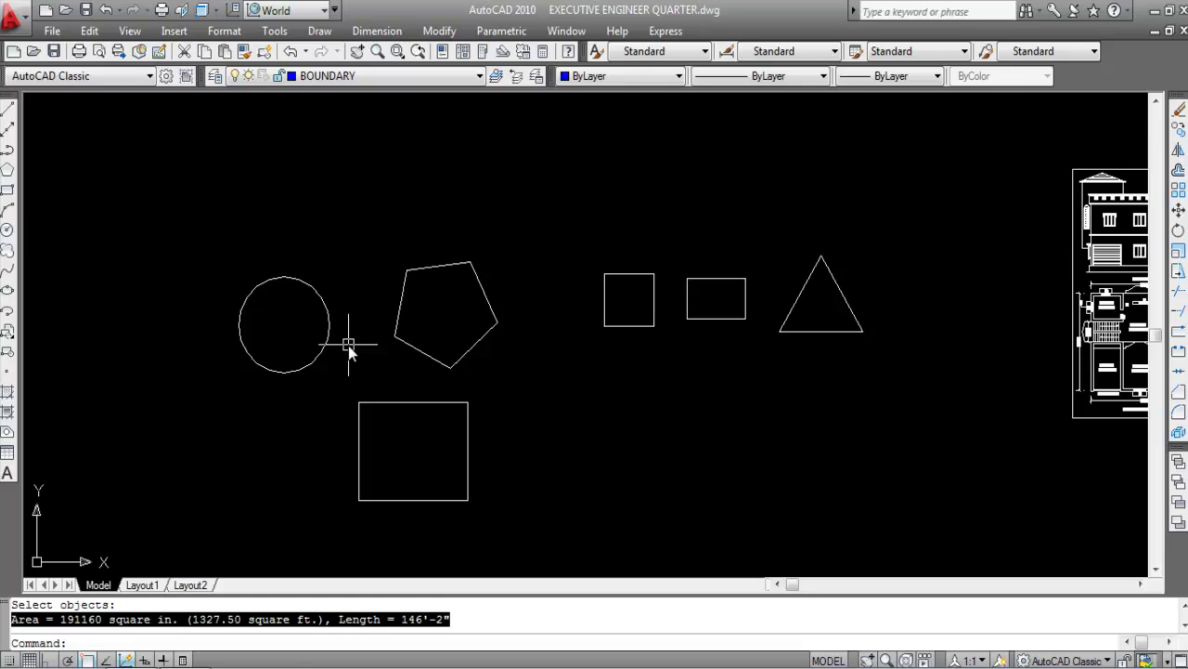
Measure the pentagon's area and perimeter using the Area command's Object option, and highlight the result line
type("AA")
key("Return")
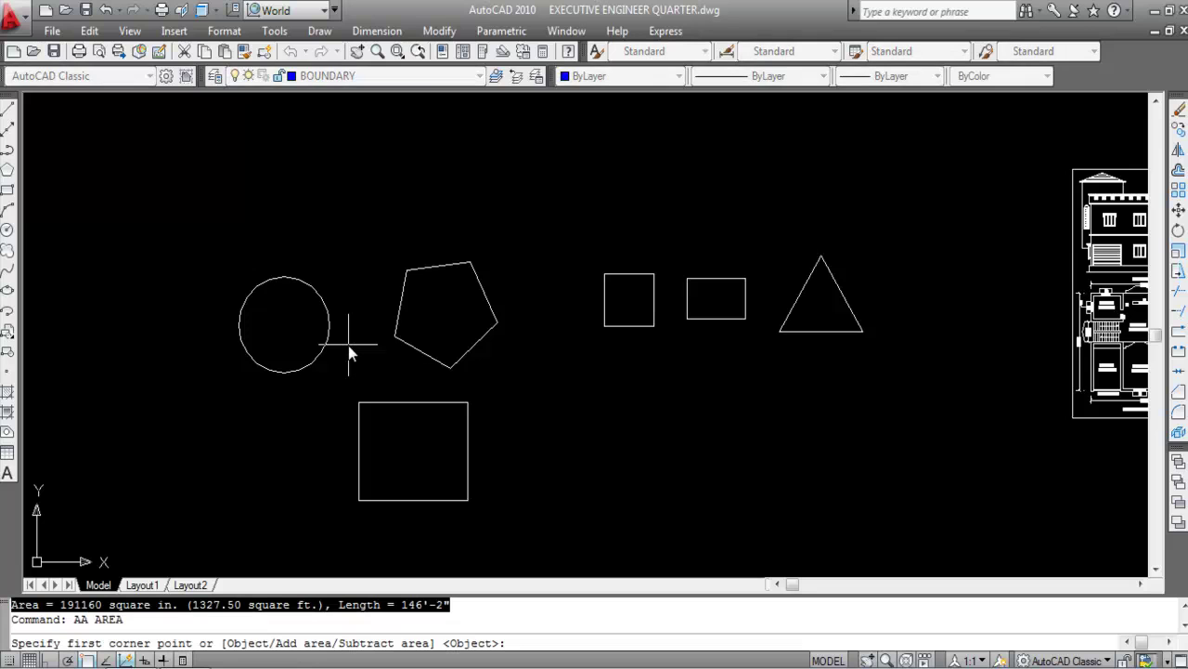
type("O")
key("Return")
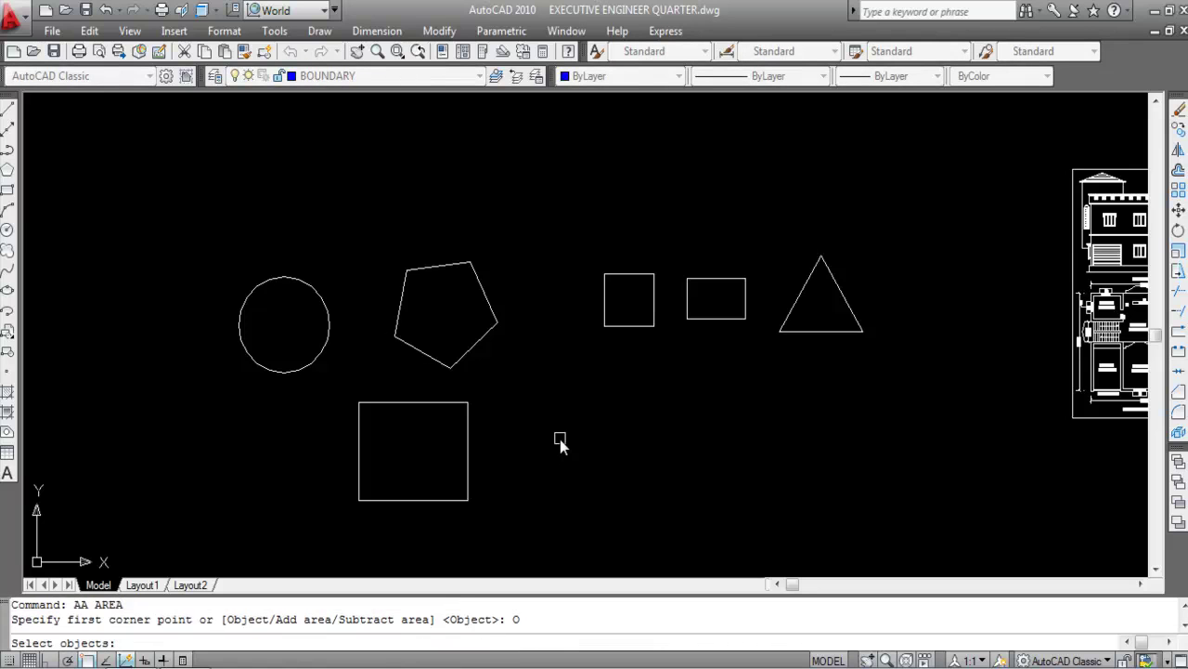
left_click(412, 350)
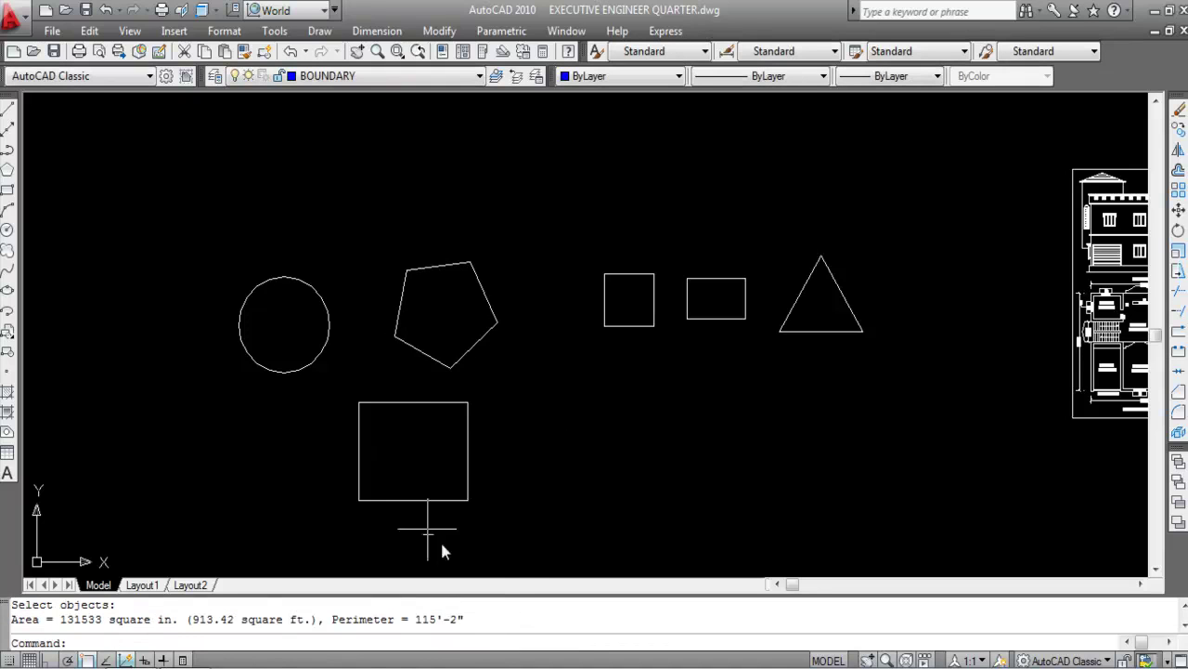
left_click_drag(464, 618, 11, 618)
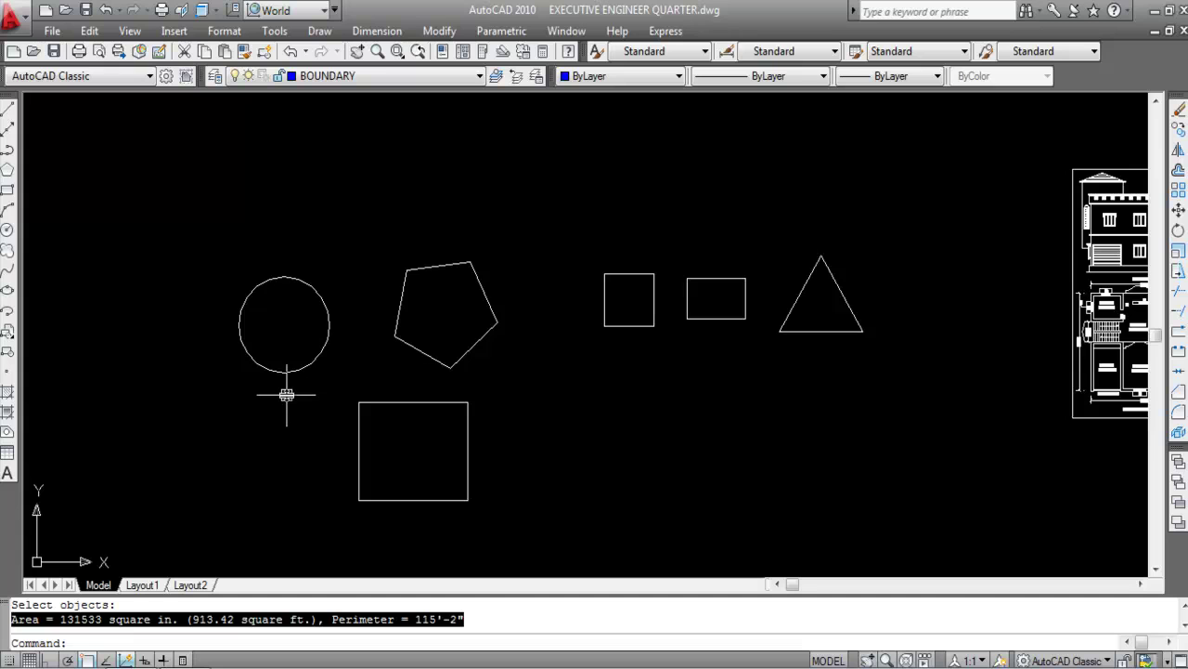
Measure the circle's area and circumference using the Area command's Object option, and highlight the result line
type("AA")
key("Return")
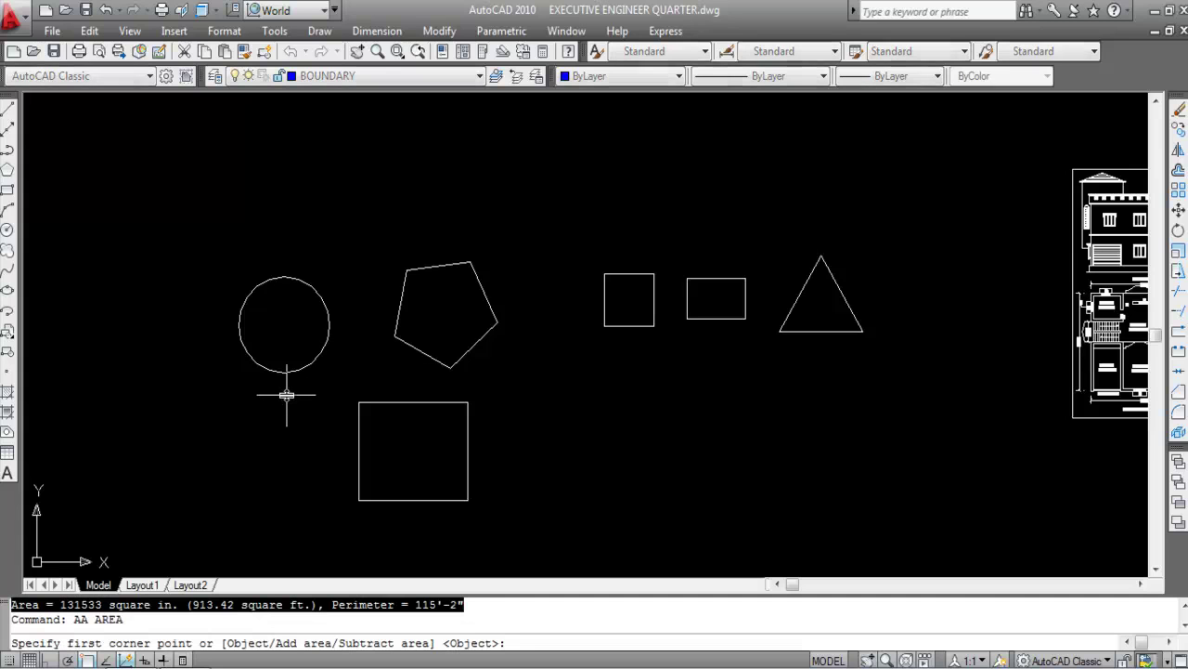
type("O")
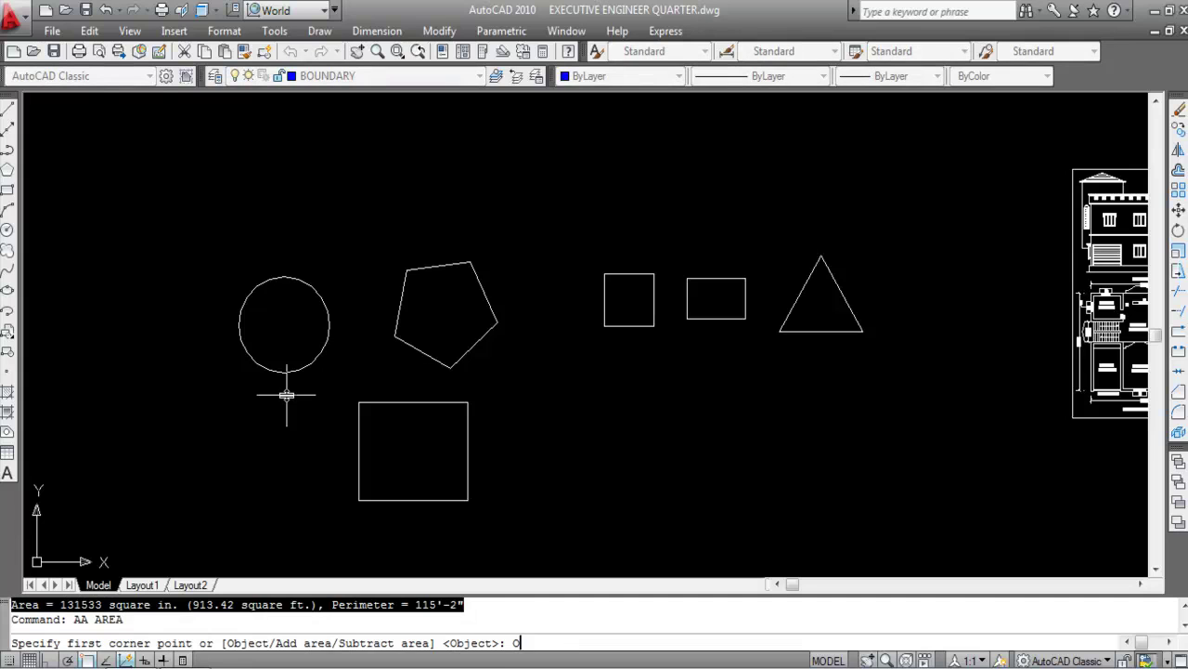
key("Return")
left_click(289, 369)
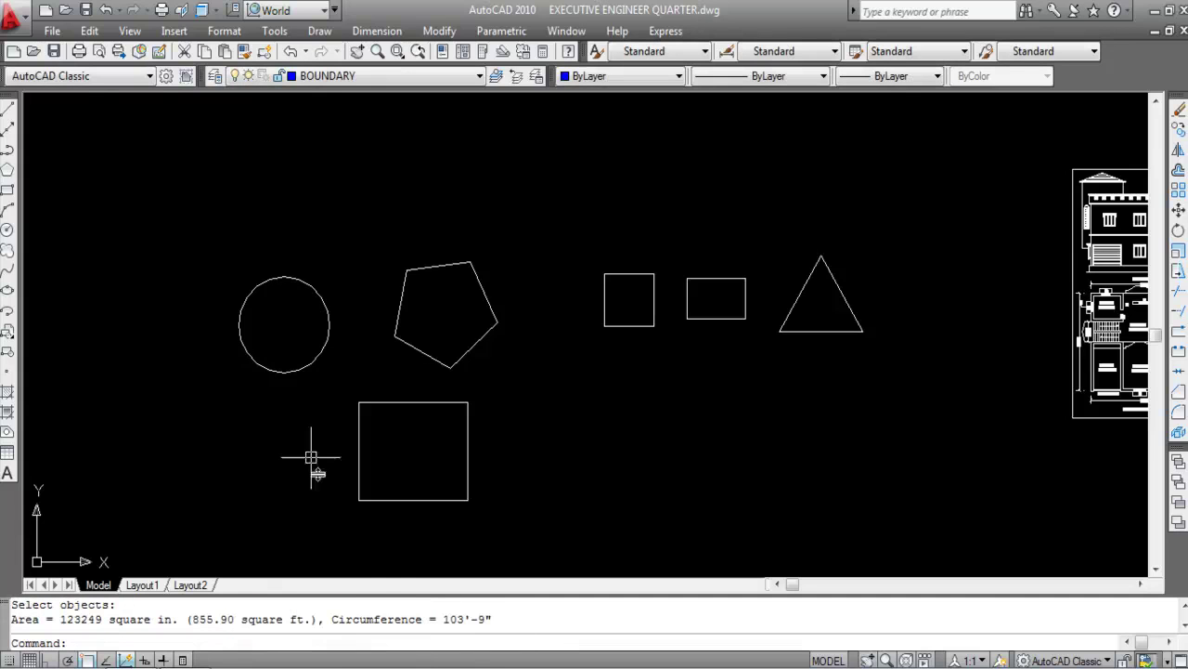
left_click_drag(494, 619, 9, 620)
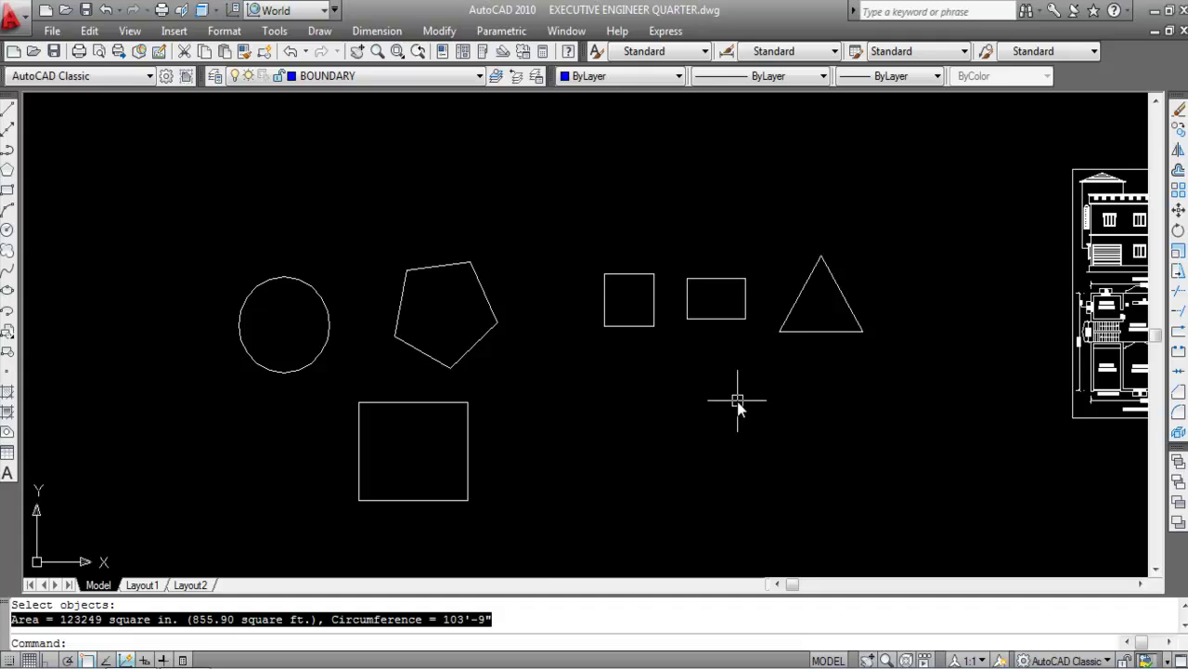
Measure the area of the small square by picking its four corners with the Area command, and highlight the result line
type("AA")
key("Return")
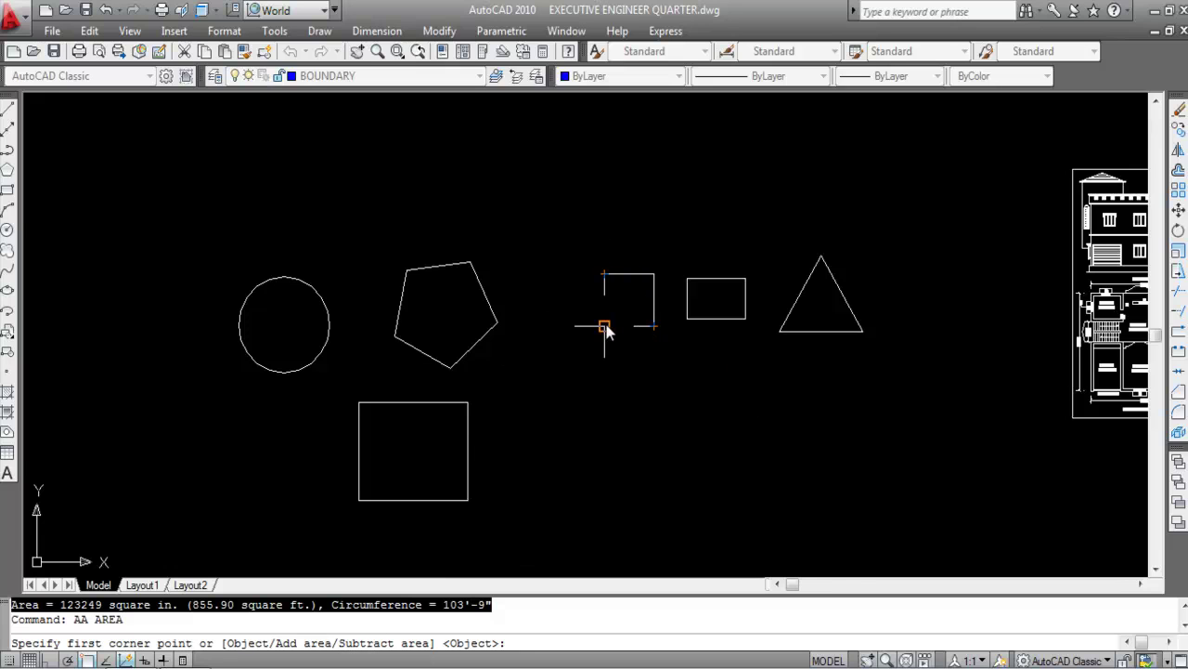
scroll(605, 279, "up", 5)
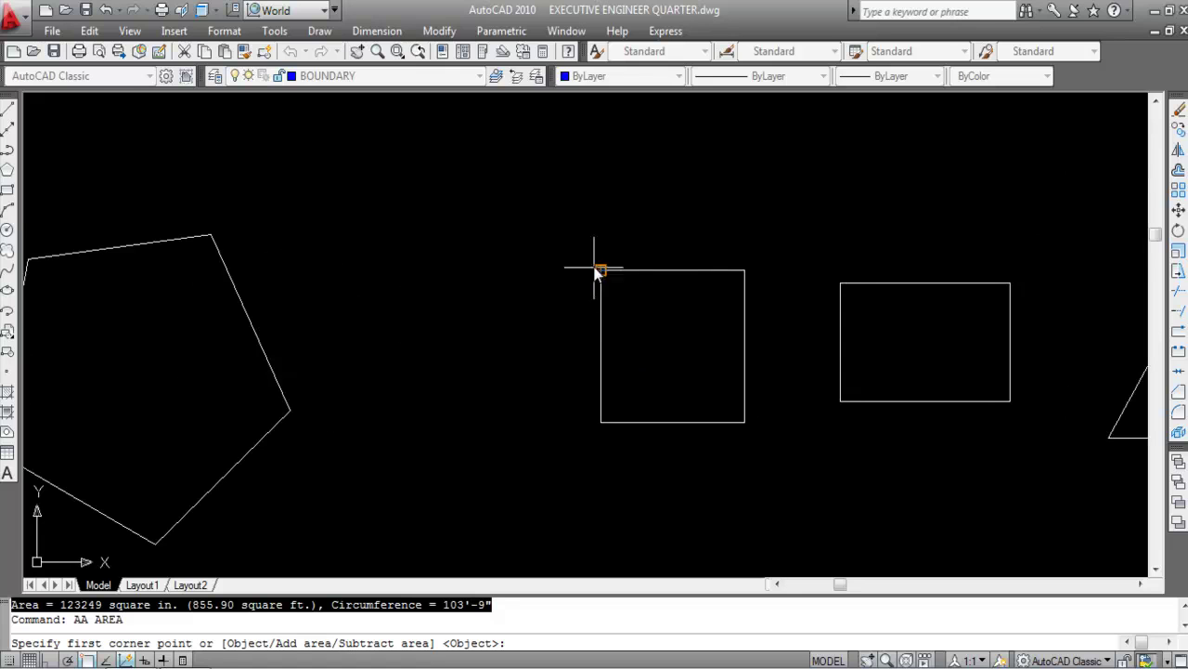
left_click(744, 271)
left_click(746, 423)
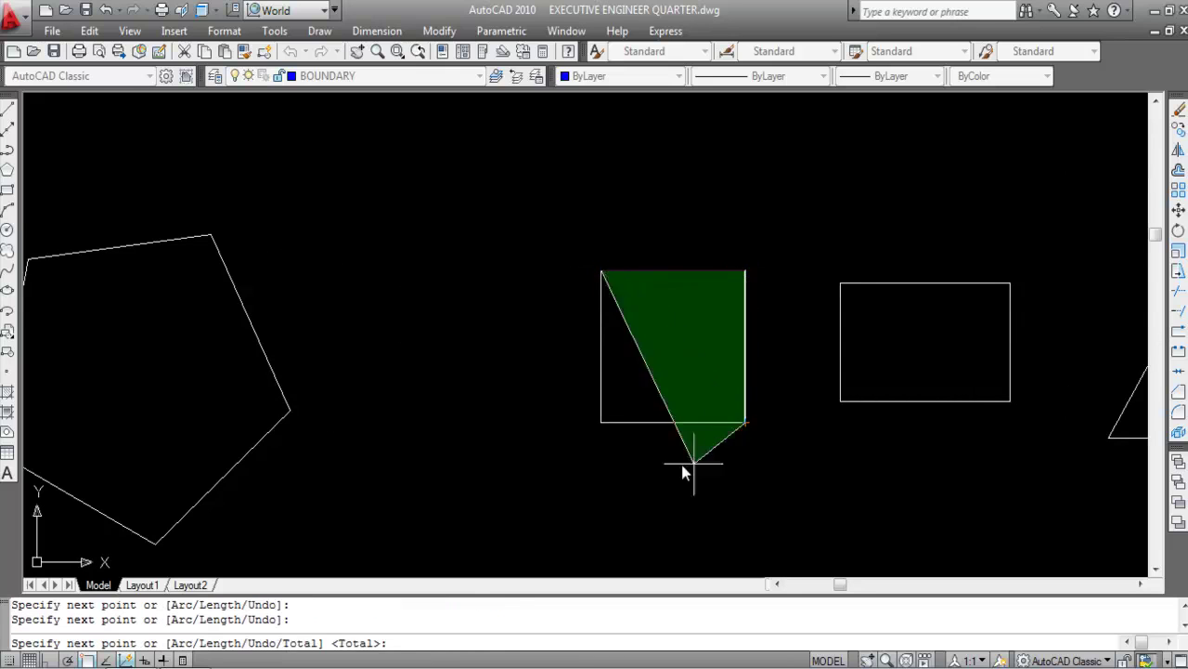
left_click(600, 423)
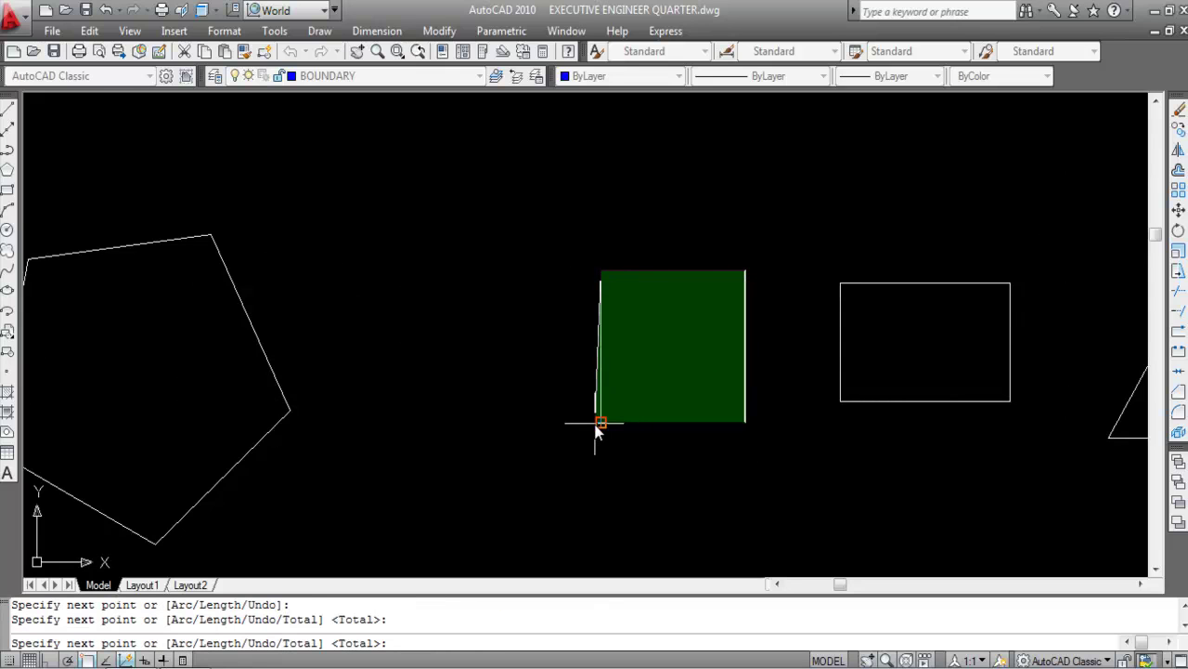
key("Return")
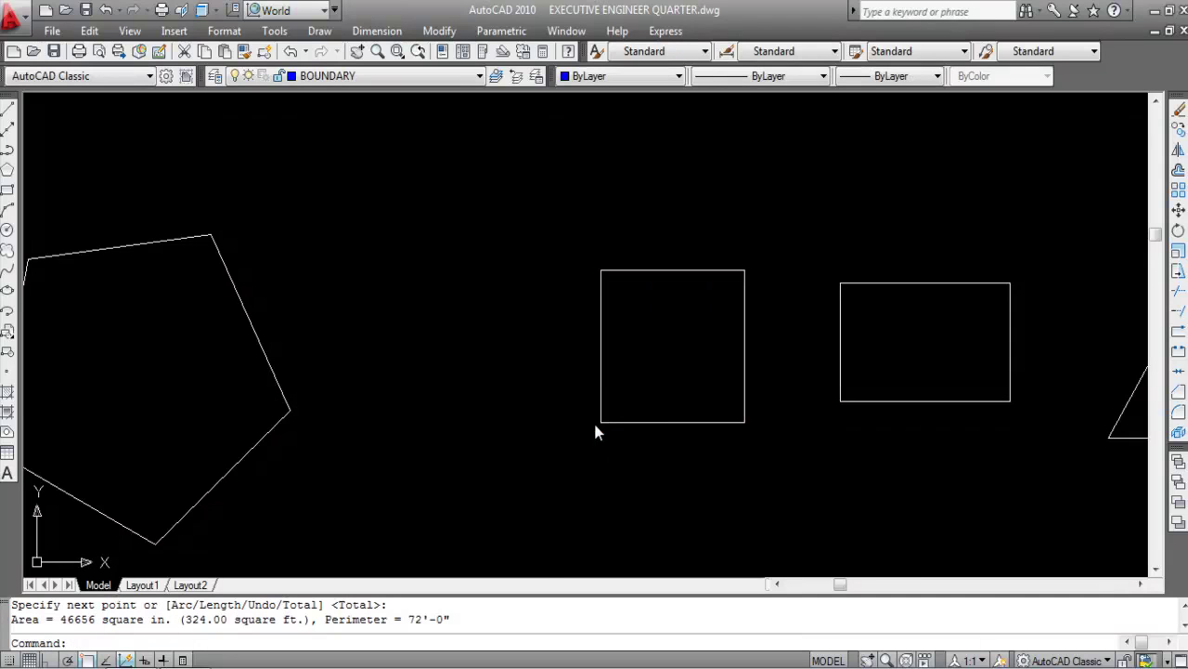
left_click_drag(452, 619, 4, 621)
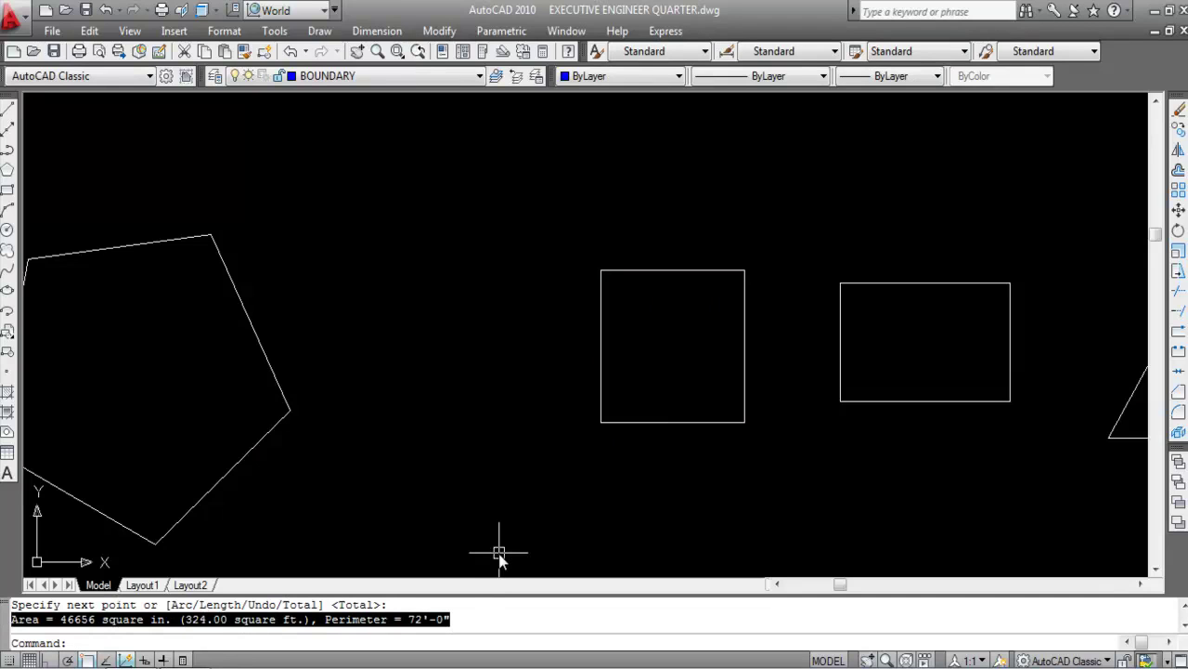
Measure the area of the small rectangle beside the triangle by picking its four corners, and highlight the result line
middle_click_drag(869, 389, 615, 392)
scroll(616, 392, "down", 2)
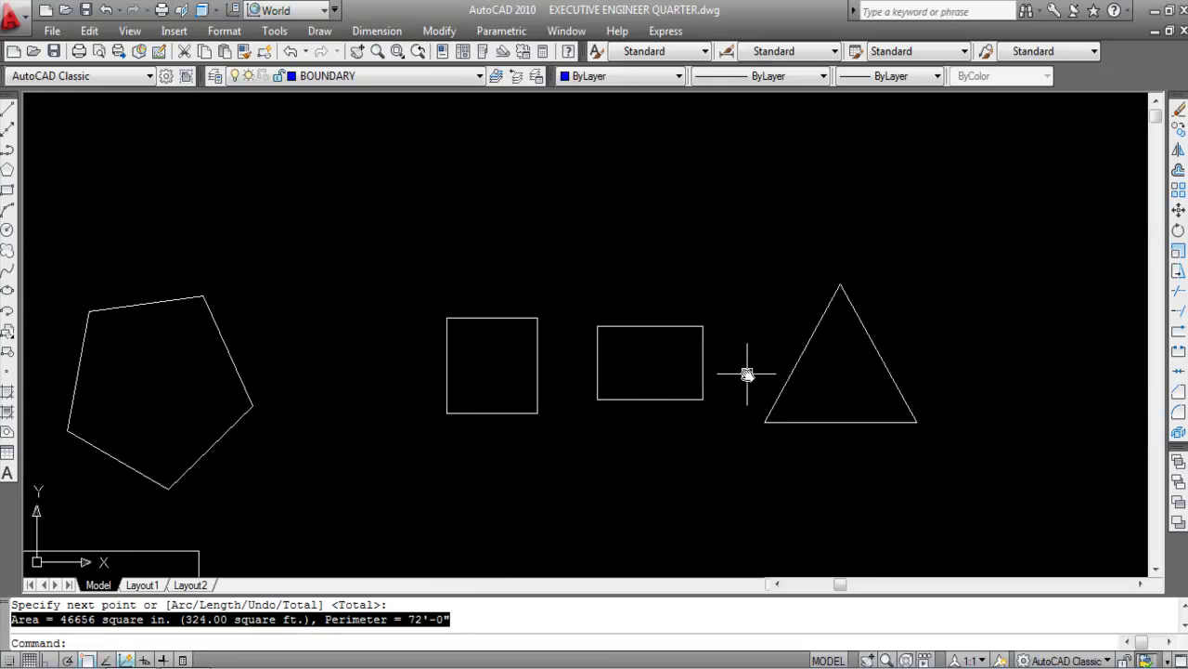
type("AA")
key("Return")
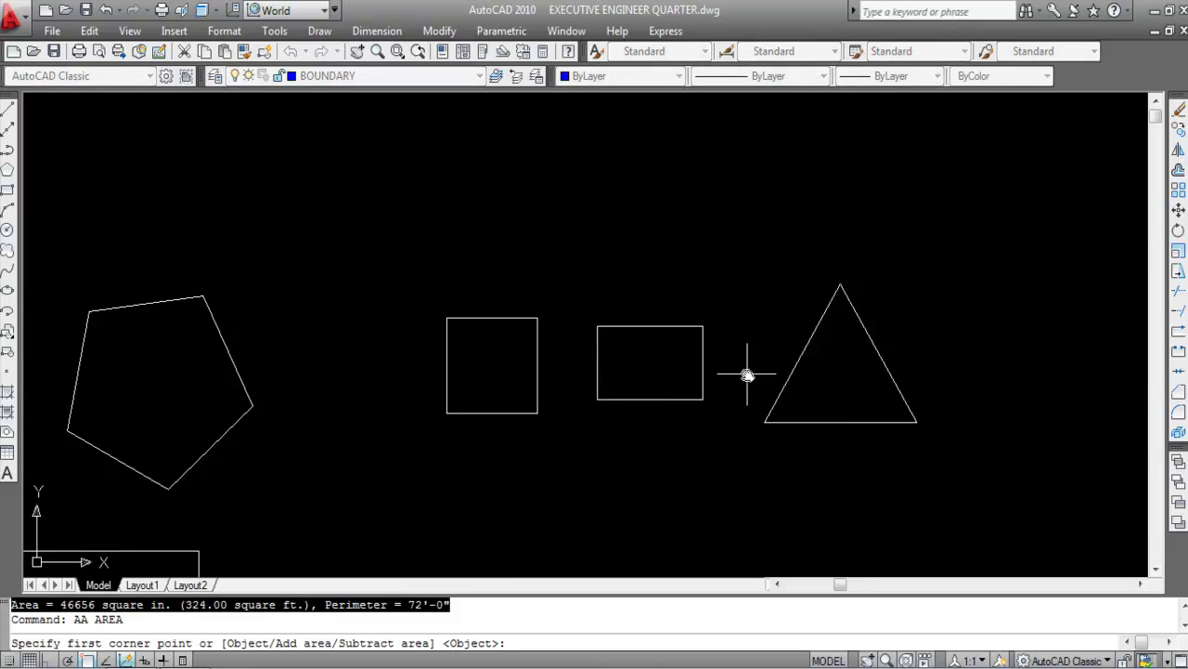
left_click(598, 326)
left_click(703, 326)
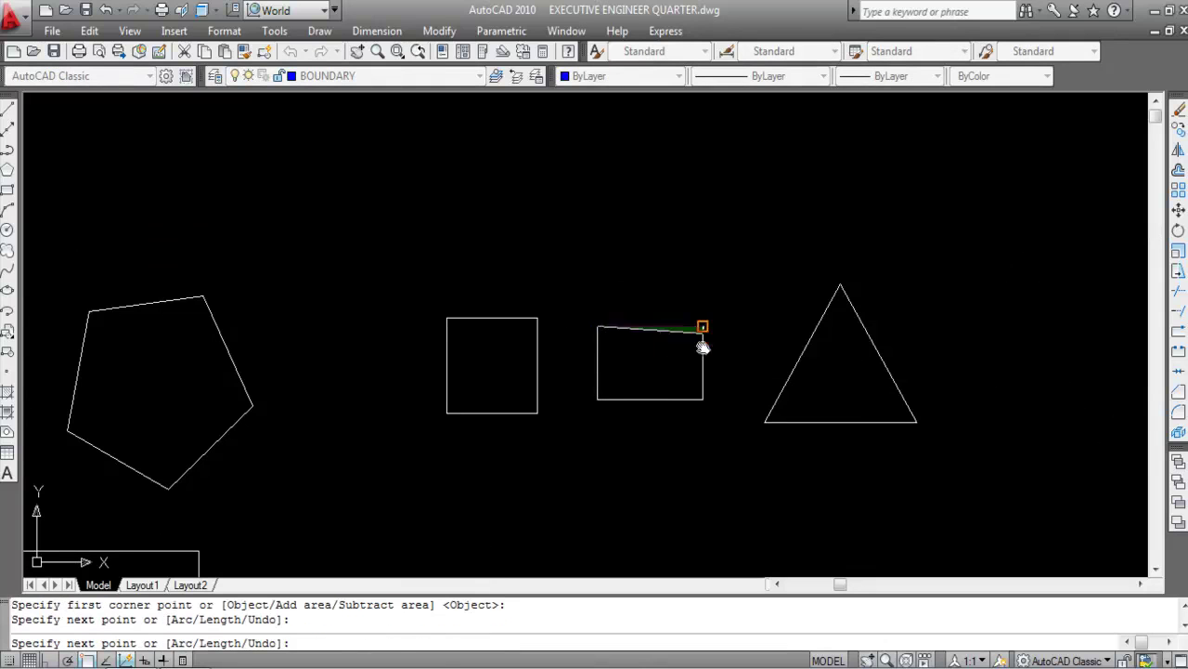
left_click(704, 398)
left_click(598, 400)
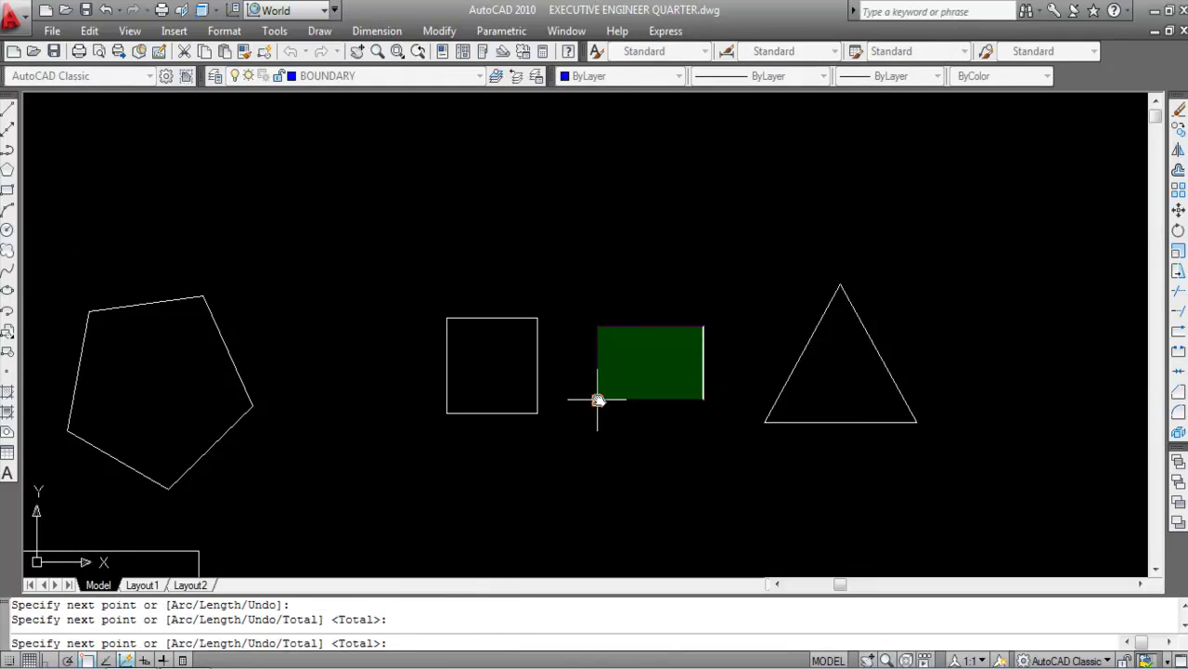
key("Return")
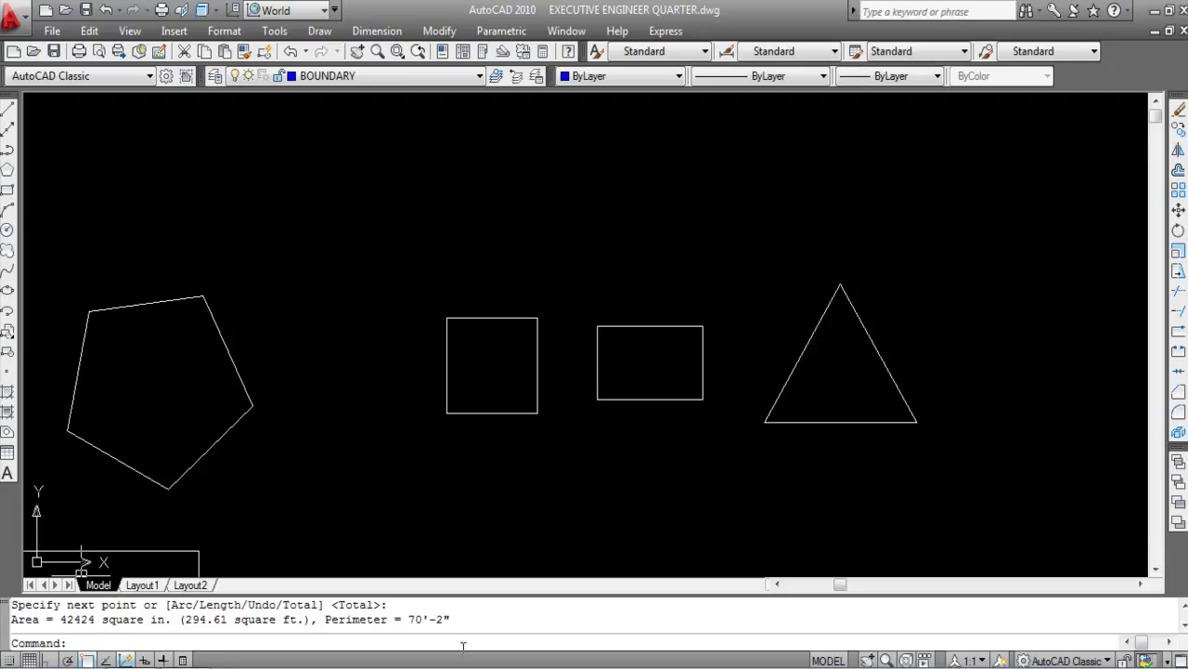
left_click_drag(456, 620, 11, 620)
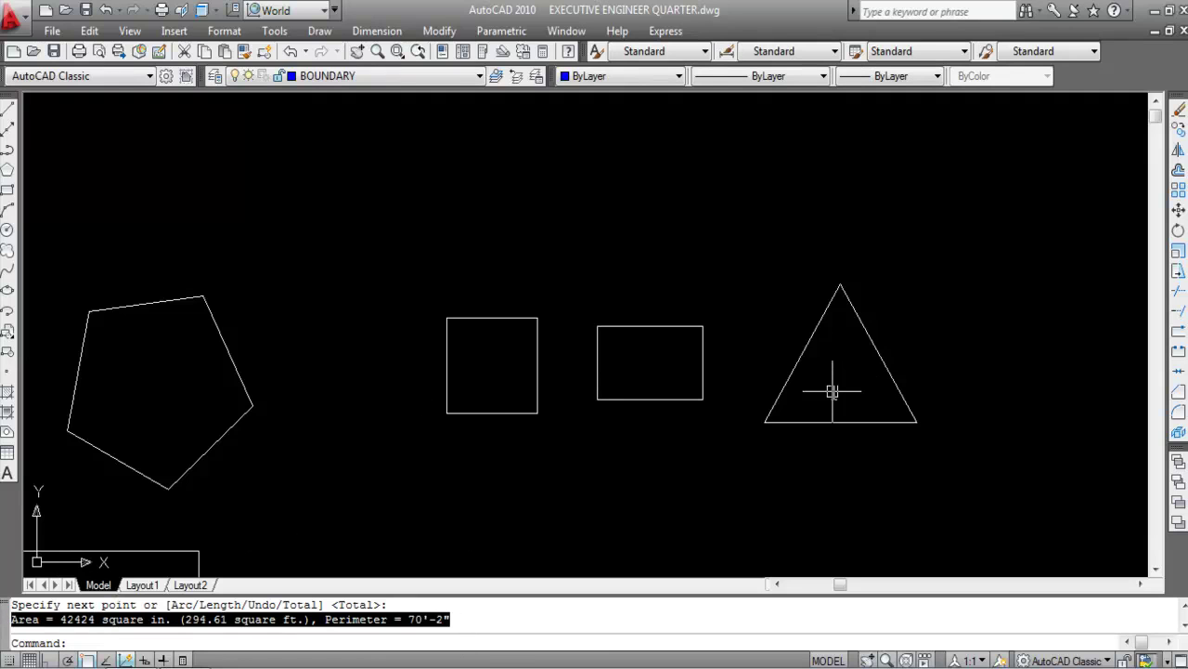
Measure the triangle's area by picking its three corners with the Area command, highlight the result line, and clear the command prompt
type("AA")
key("Return")
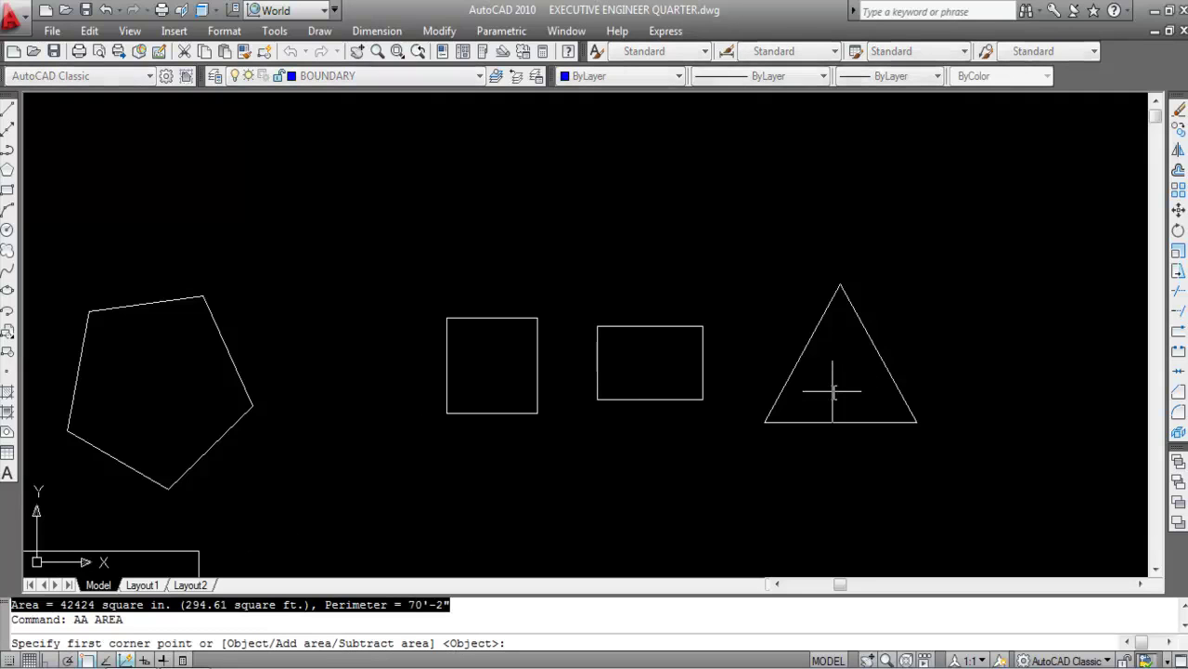
left_click(841, 285)
left_click(916, 421)
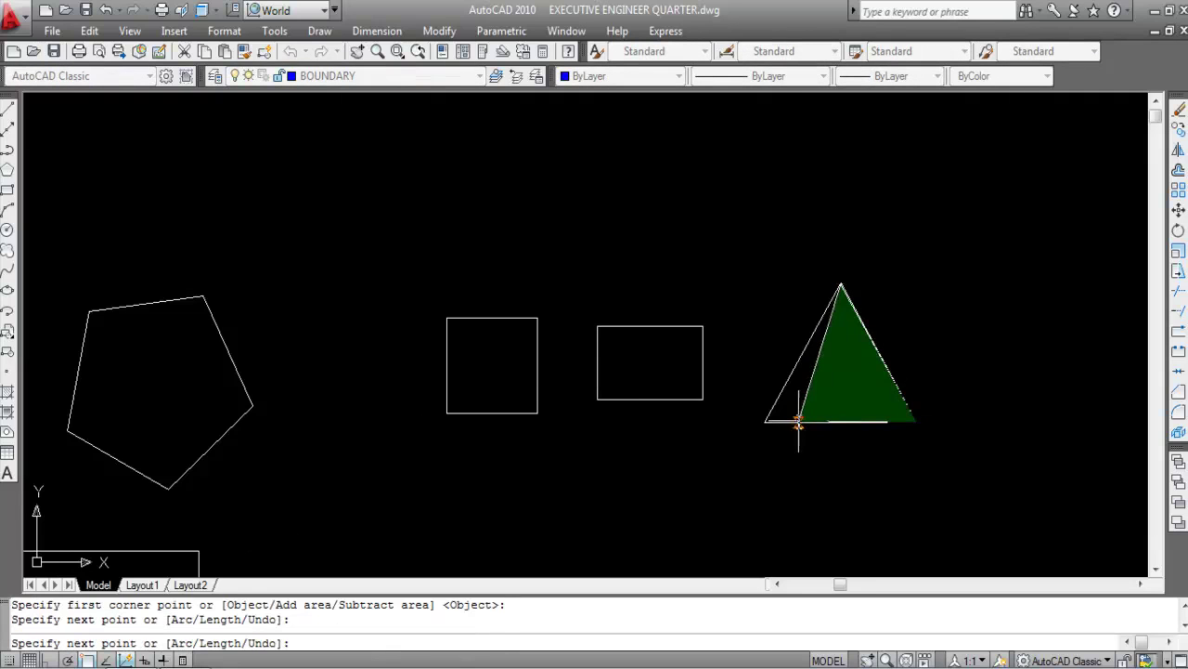
left_click(764, 423)
key("Return")
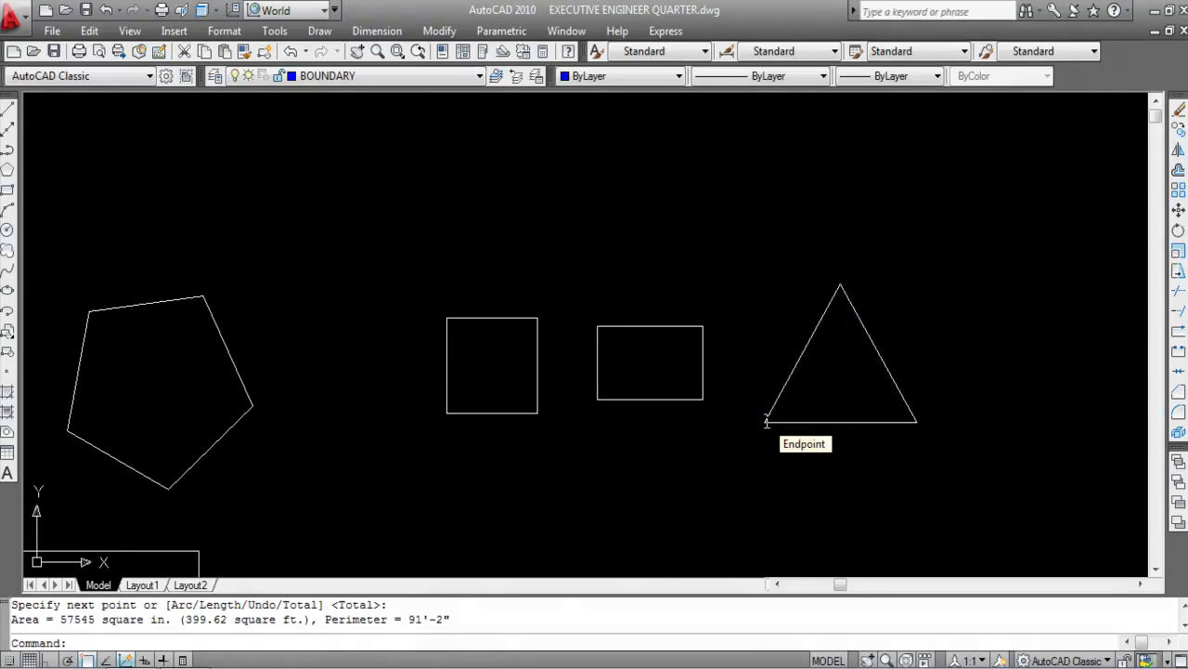
left_click_drag(455, 619, 11, 619)
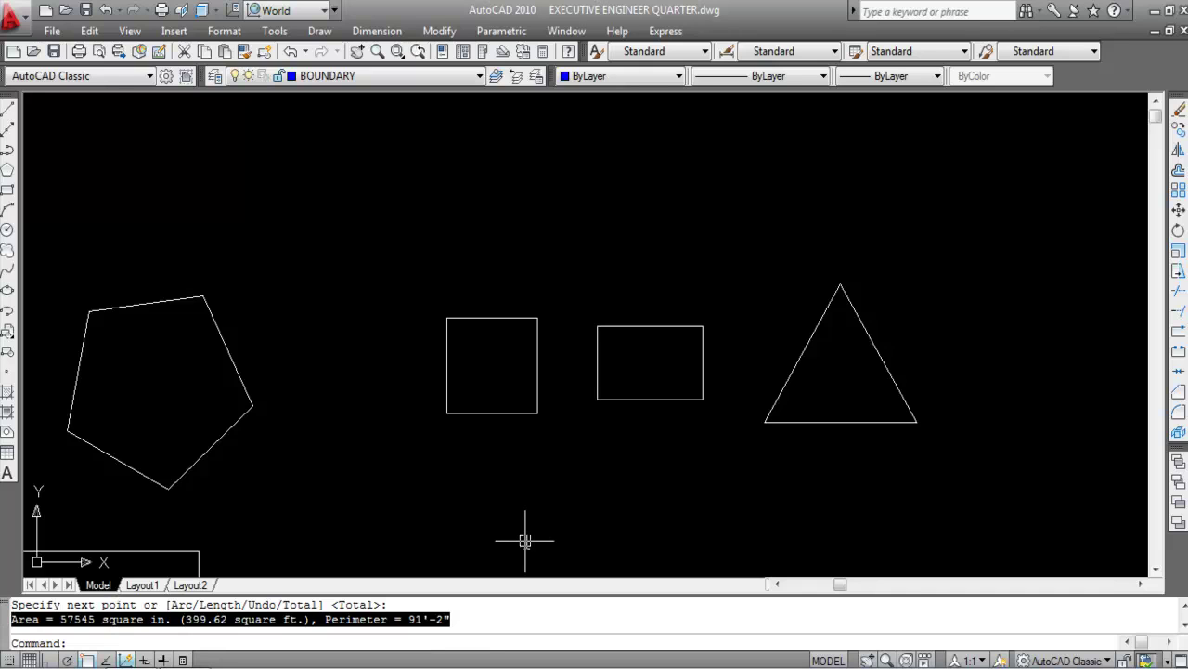
key("Escape")
key("Escape")
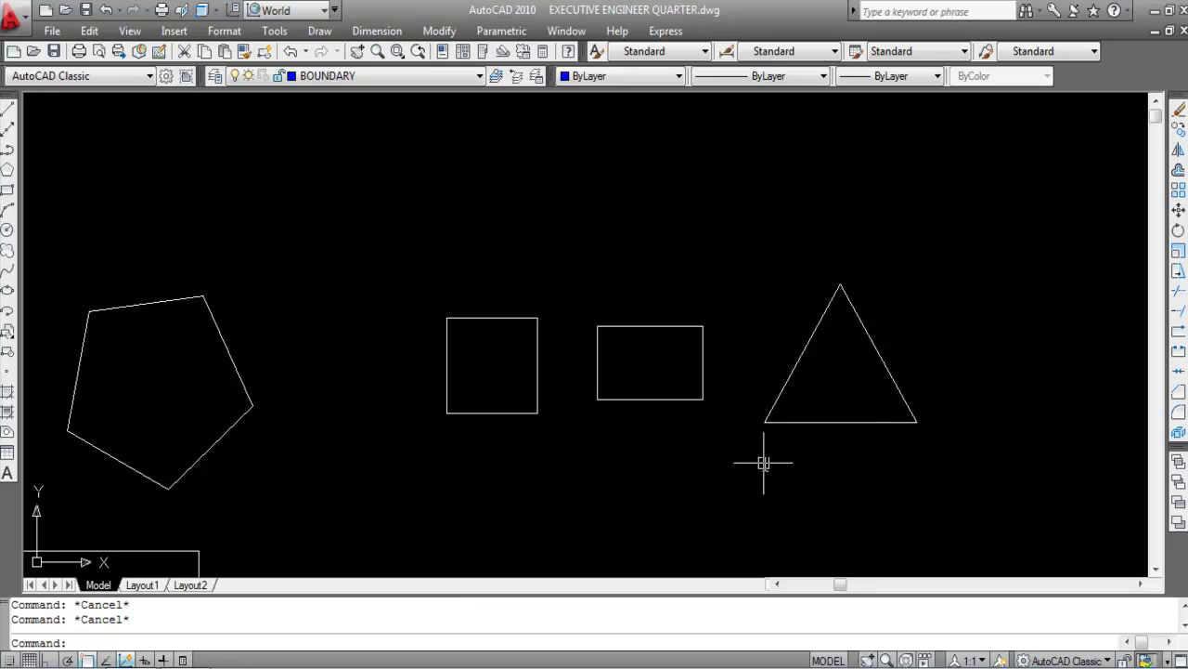
Create a polyline boundary inside the small square with the Boundary command, regenerate the drawing, and check the new outline by selecting it
type("BO")
key("Return")
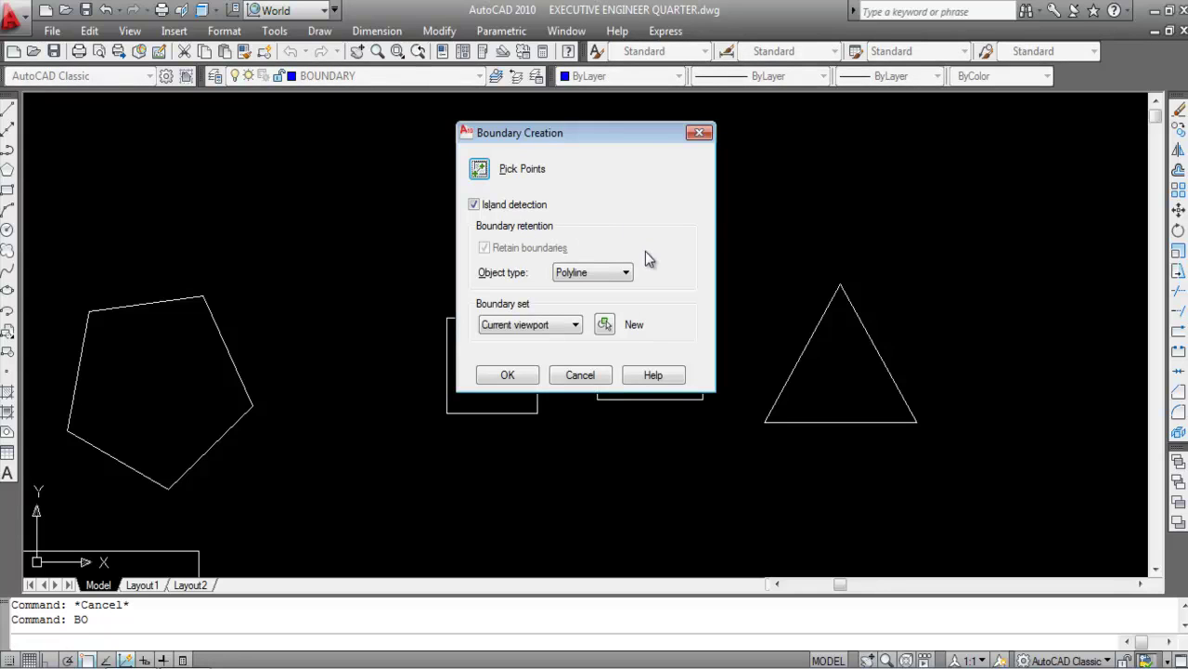
left_click(600, 281)
left_click(573, 301)
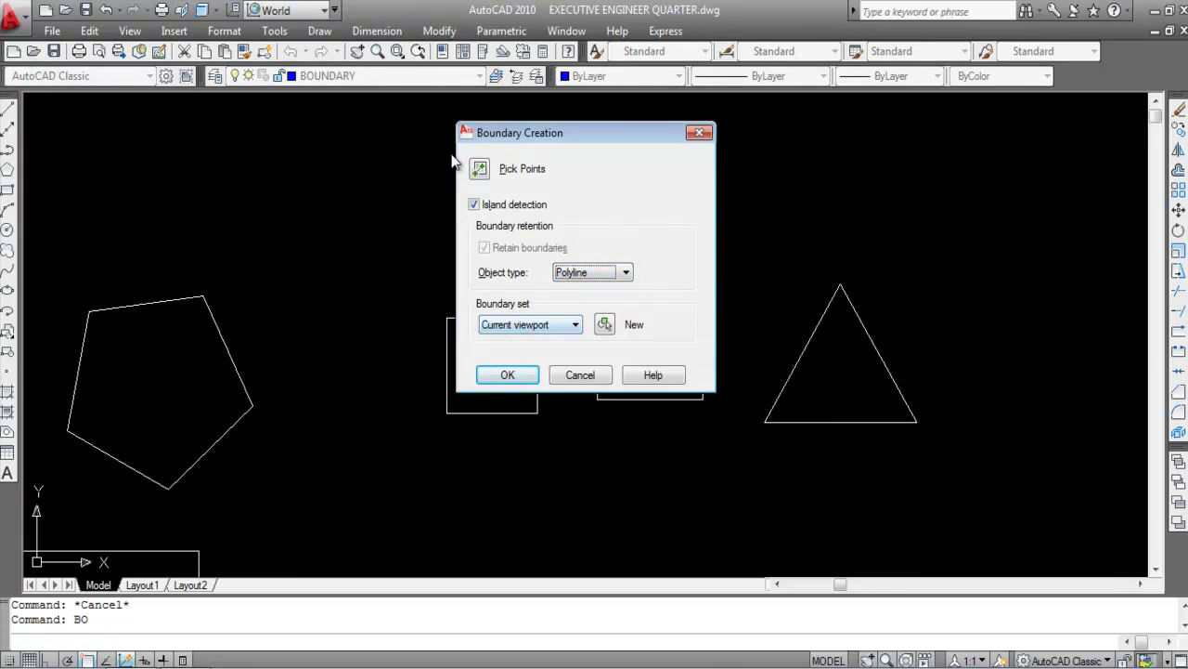
left_click(481, 169)
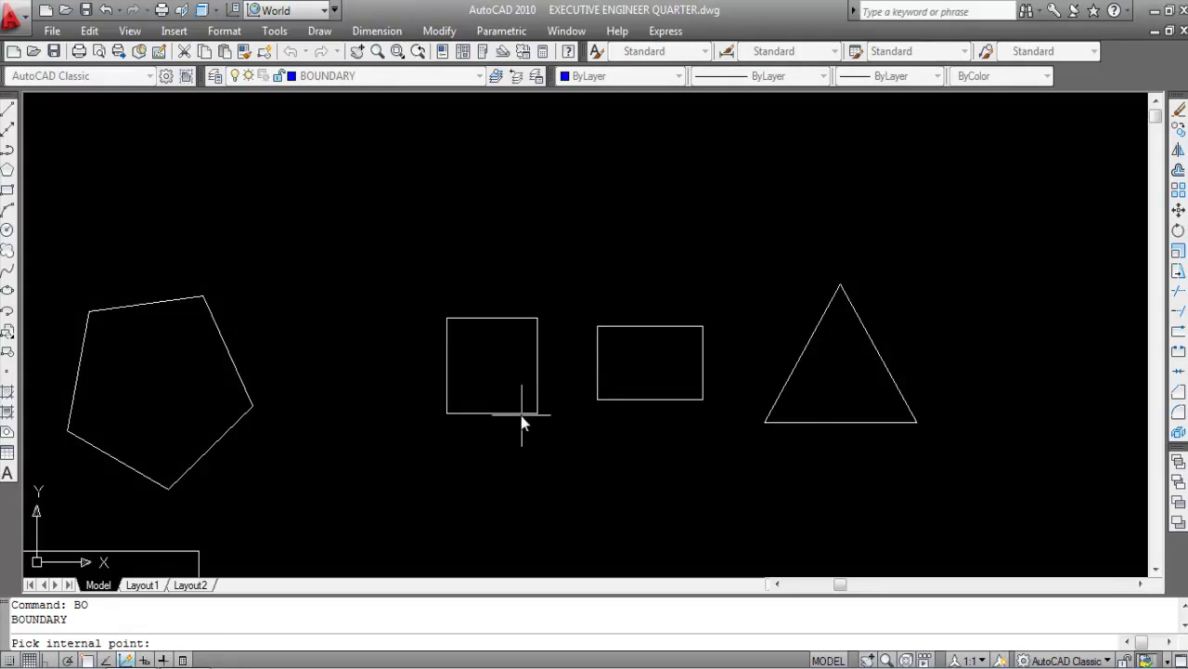
left_click(495, 363)
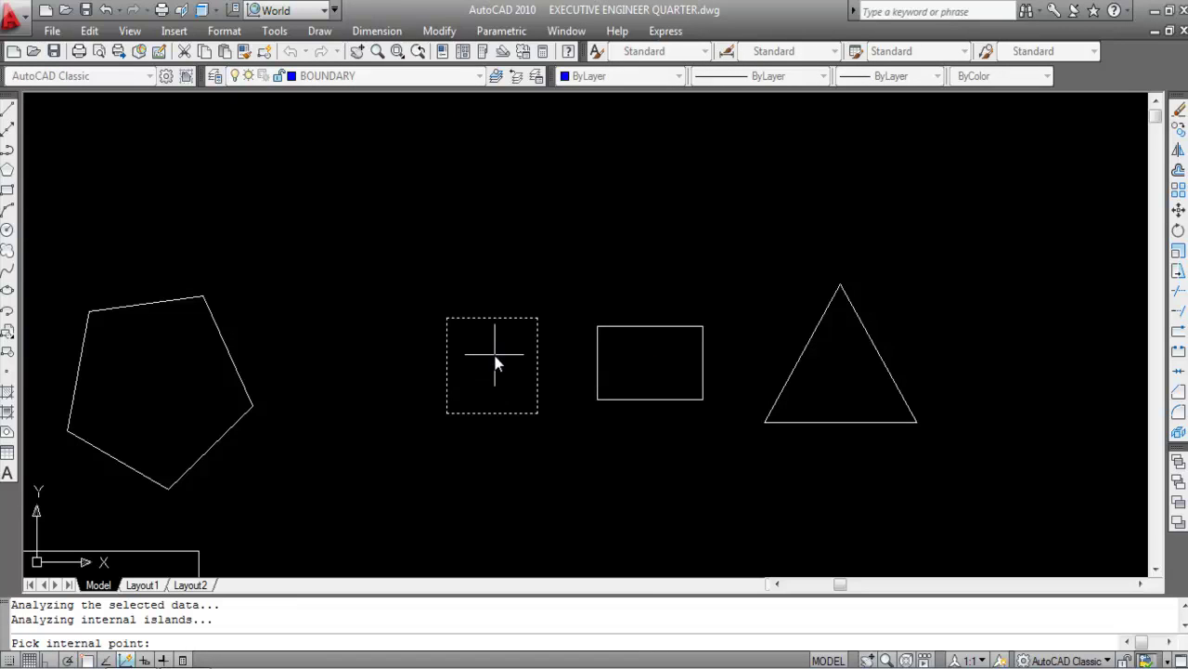
key("Return")
type("RE")
key("Return")
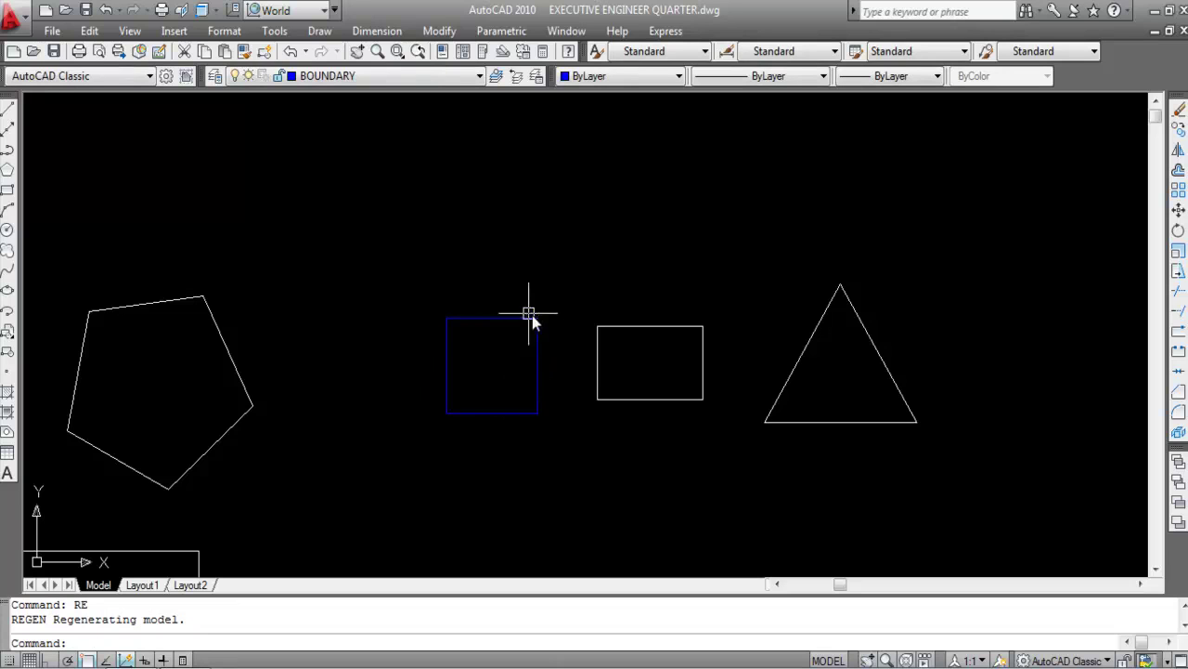
left_click(538, 356)
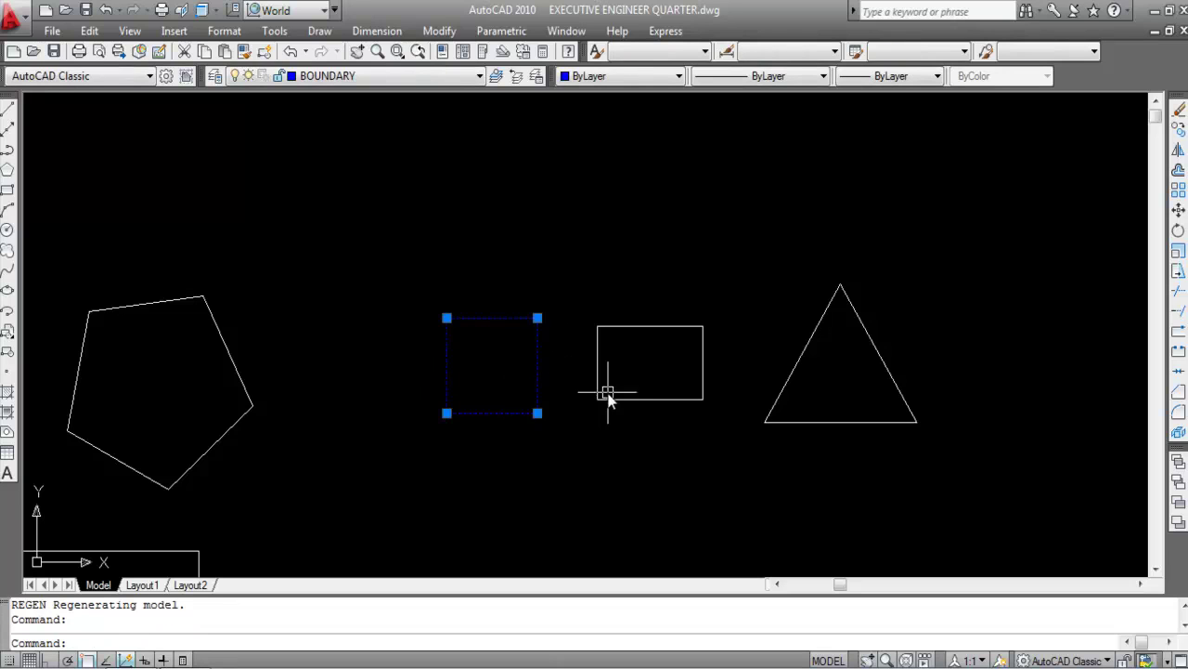
key("Escape")
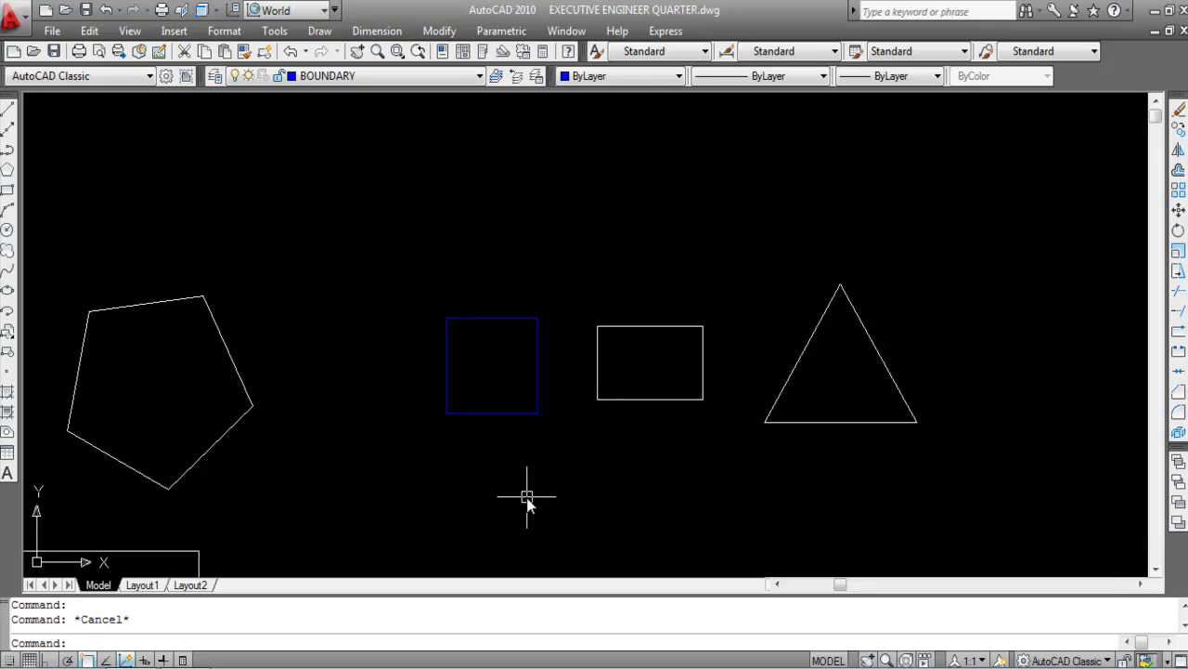
Measure the small square's boundary with the Area command's Object option, highlight the result line, and clear the command prompt
type("AA")
key("Return")
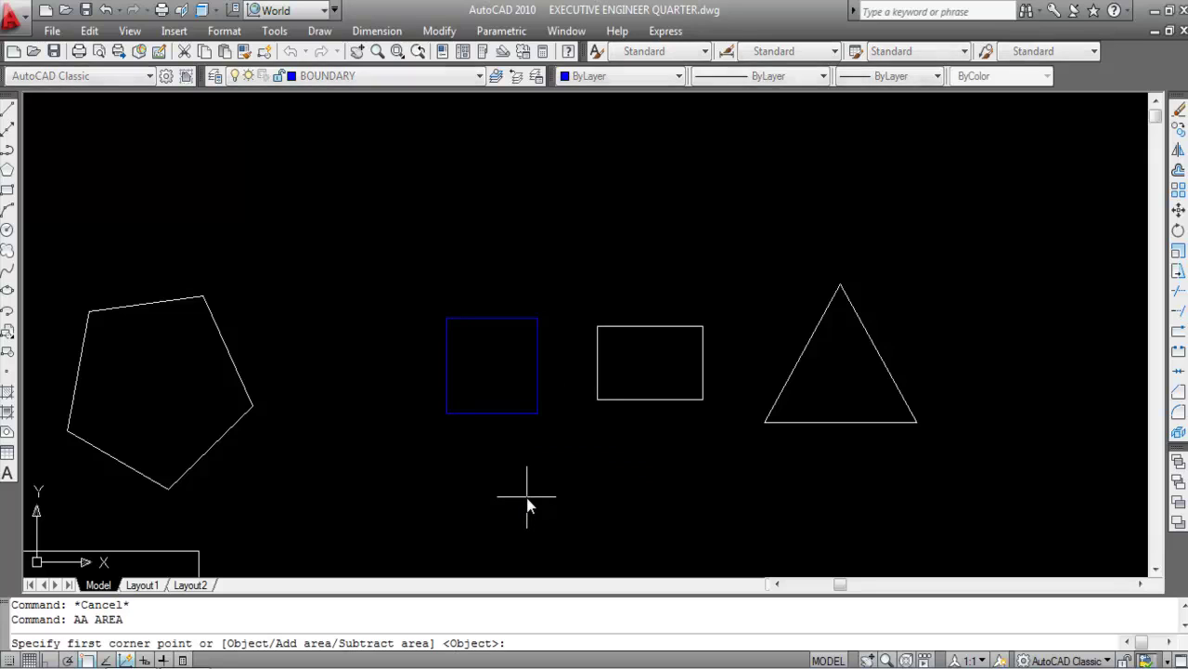
type("O")
key("Return")
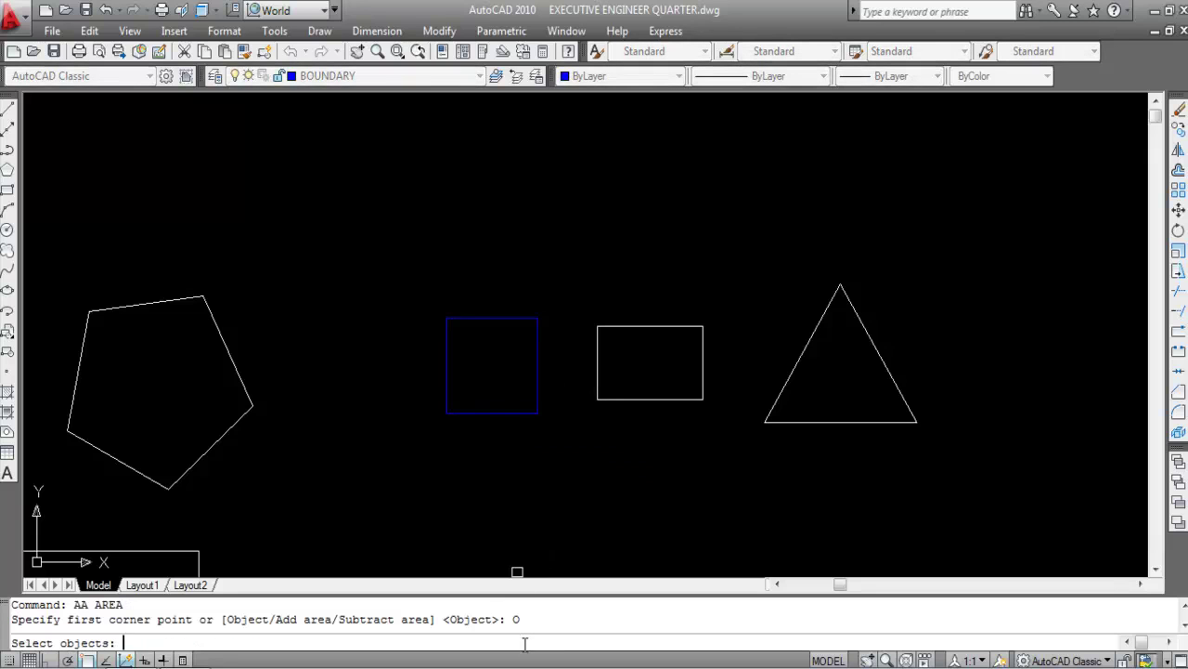
left_click(535, 388)
left_click_drag(452, 618, 11, 618)
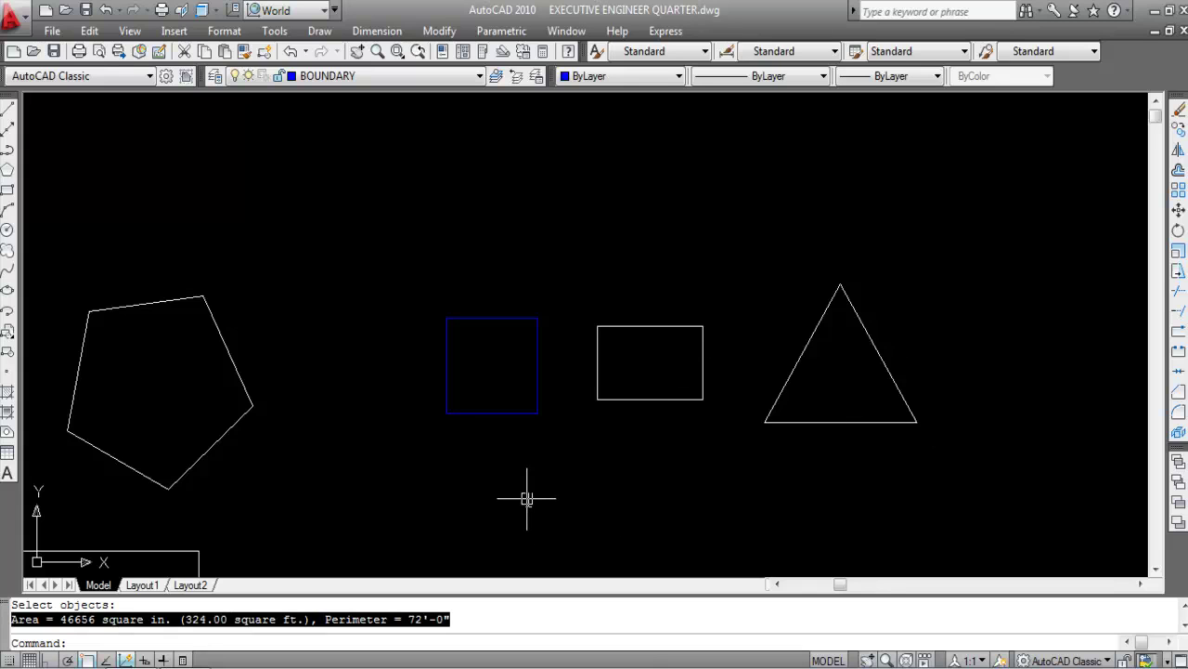
key("Escape")
Create a polyline boundary from a point inside the small rectangle beside the triangle, and regenerate the drawing
type("BO")
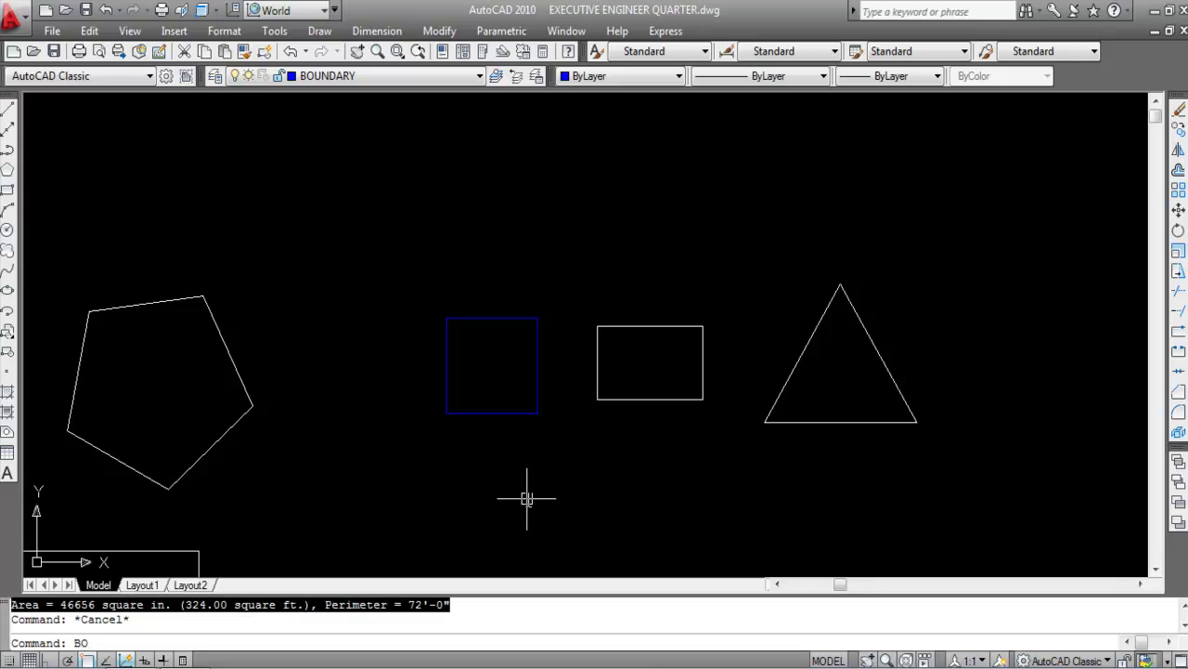
key("Return")
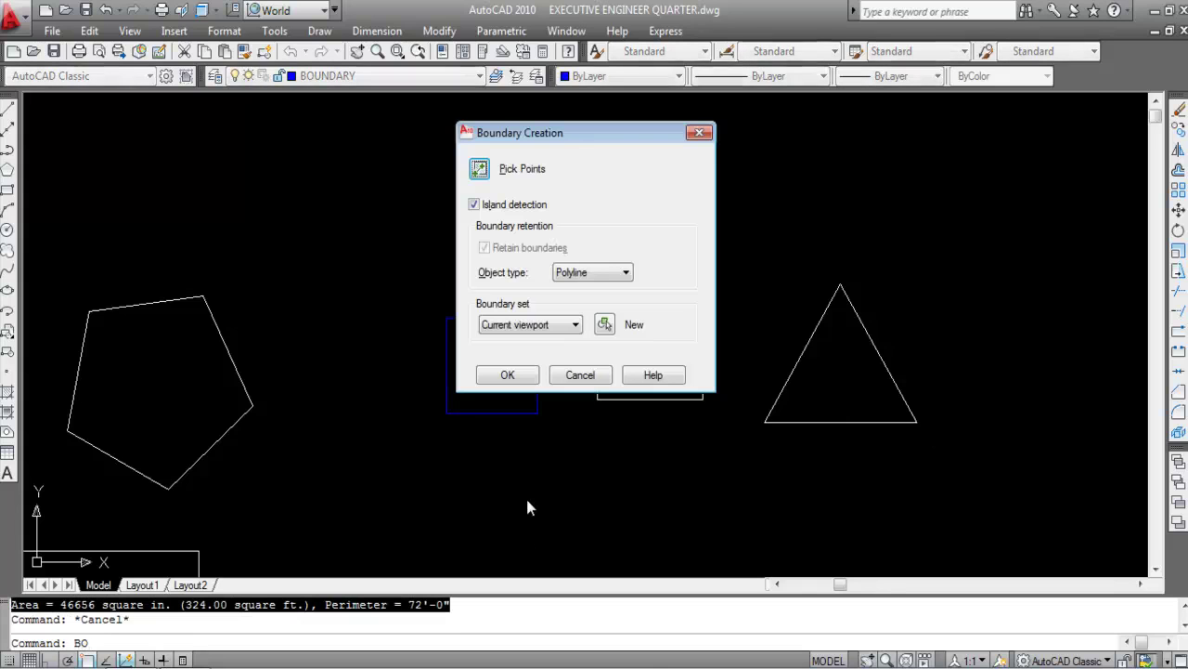
left_click(596, 173)
left_click(653, 368)
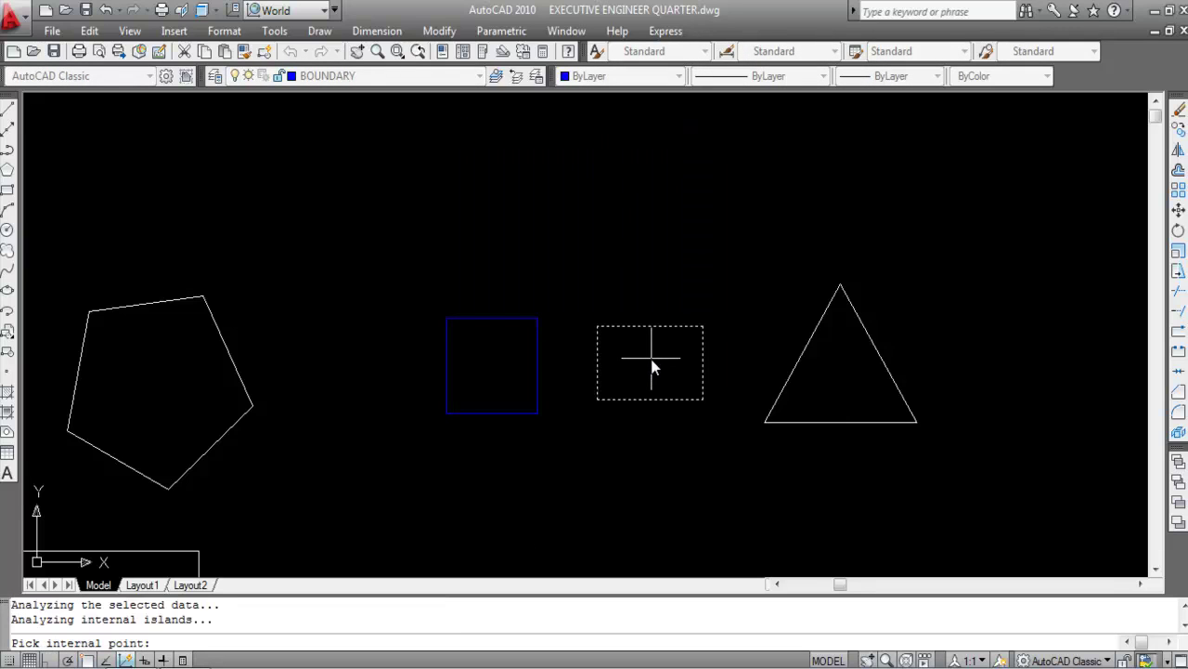
key("Return")
type("RE")
key("Return")
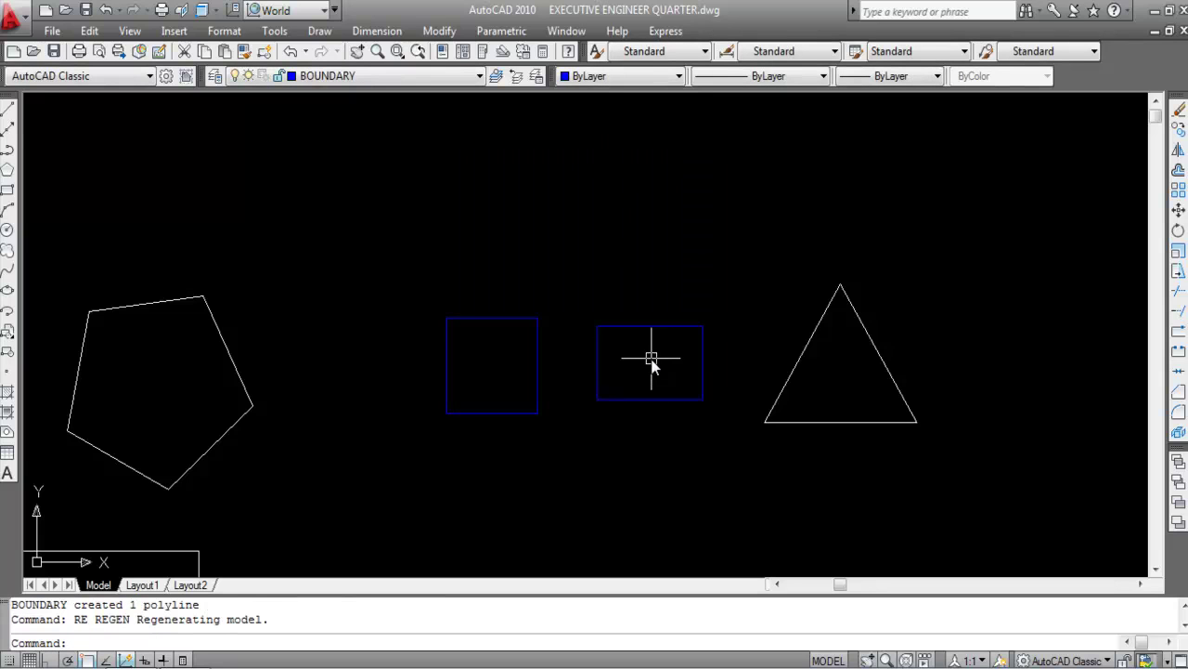
key("Escape")
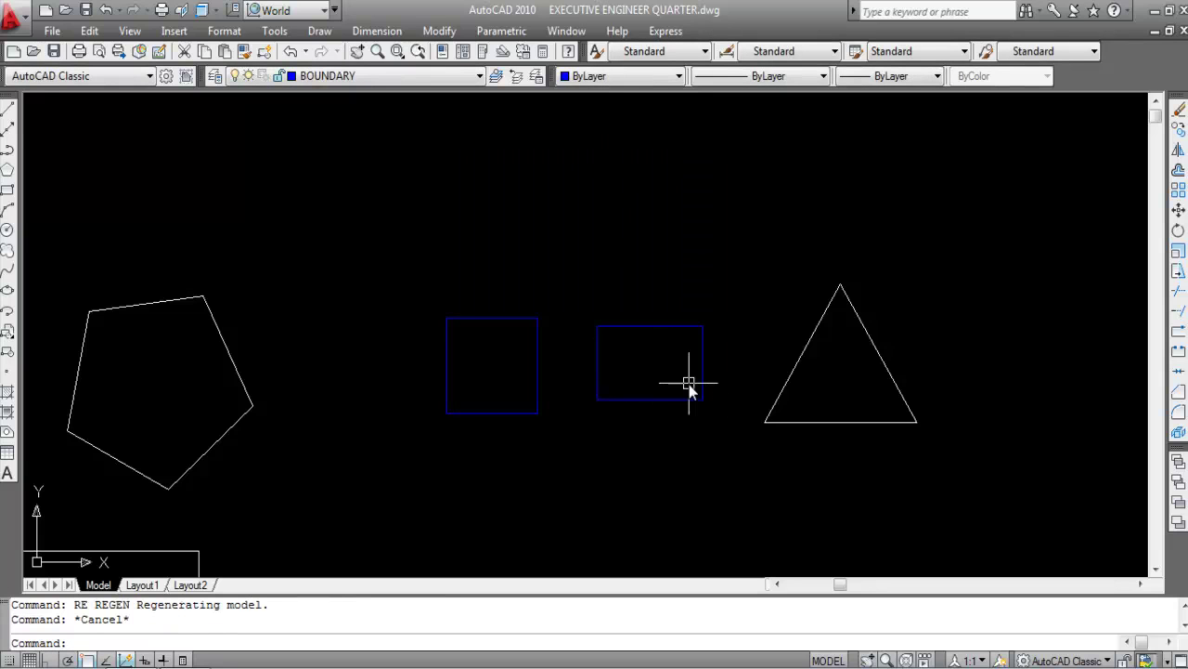
Measure the small rectangle's boundary with the Area command's Object option, highlight the result line, and clear the command prompt
type("AA")
key("Return")
type("O")
key("Return")
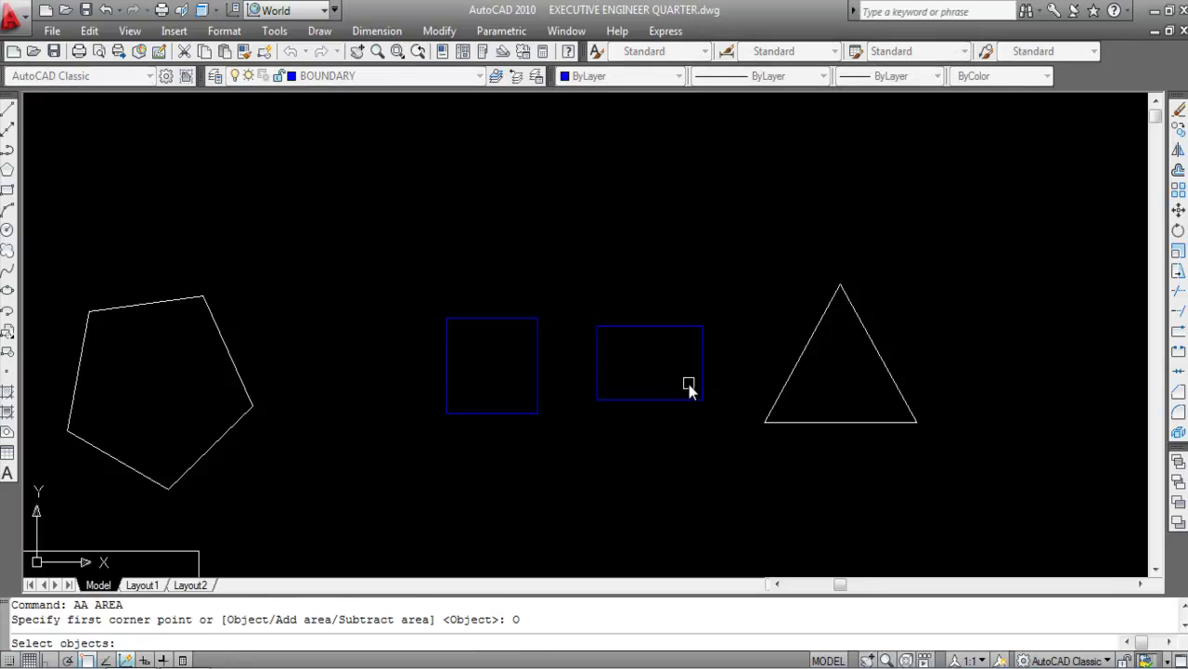
left_click(703, 352)
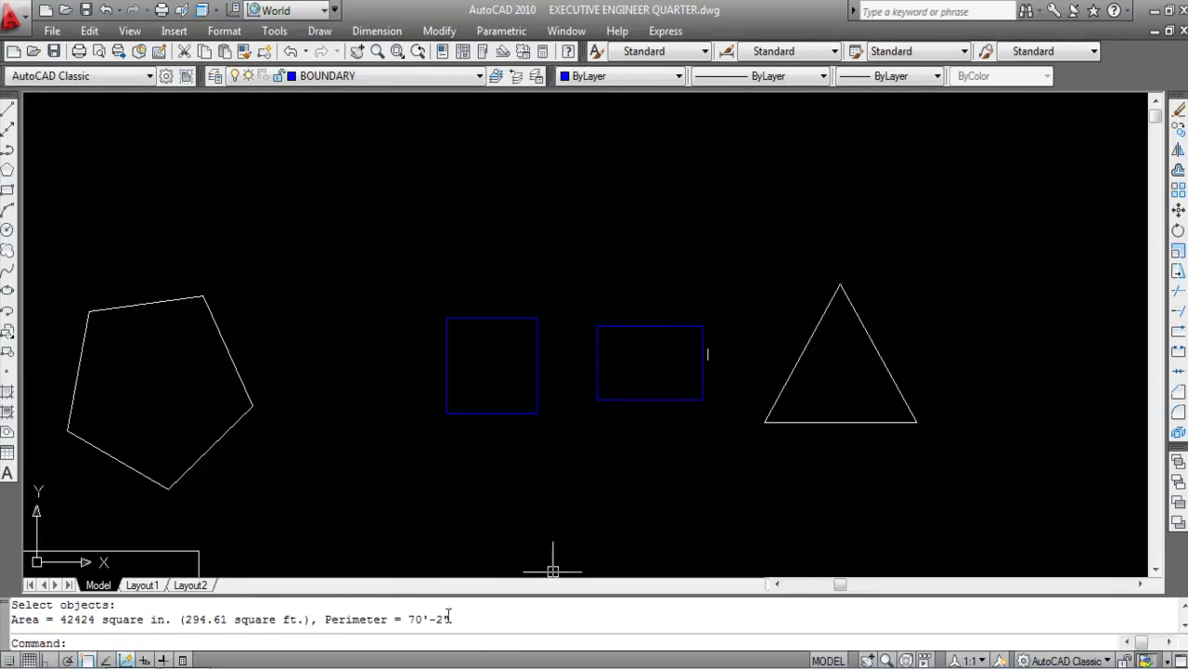
left_click_drag(451, 619, 11, 620)
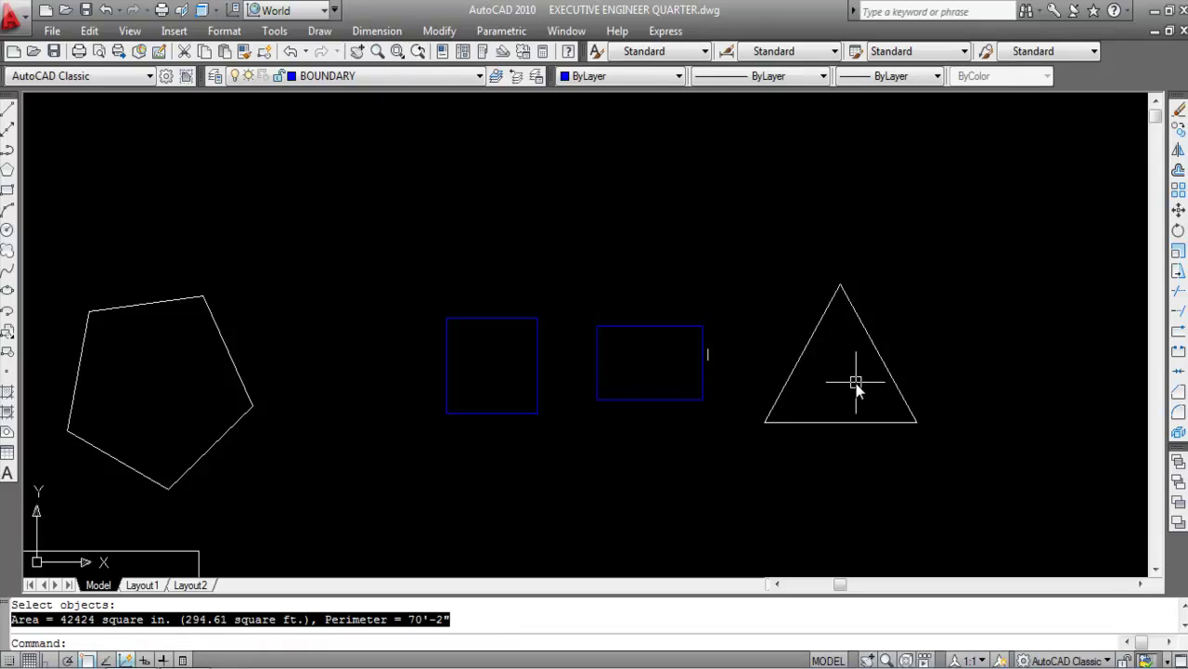
key("Escape")
Create a polyline boundary from a point inside the triangle, and regenerate the drawing
type("BO")
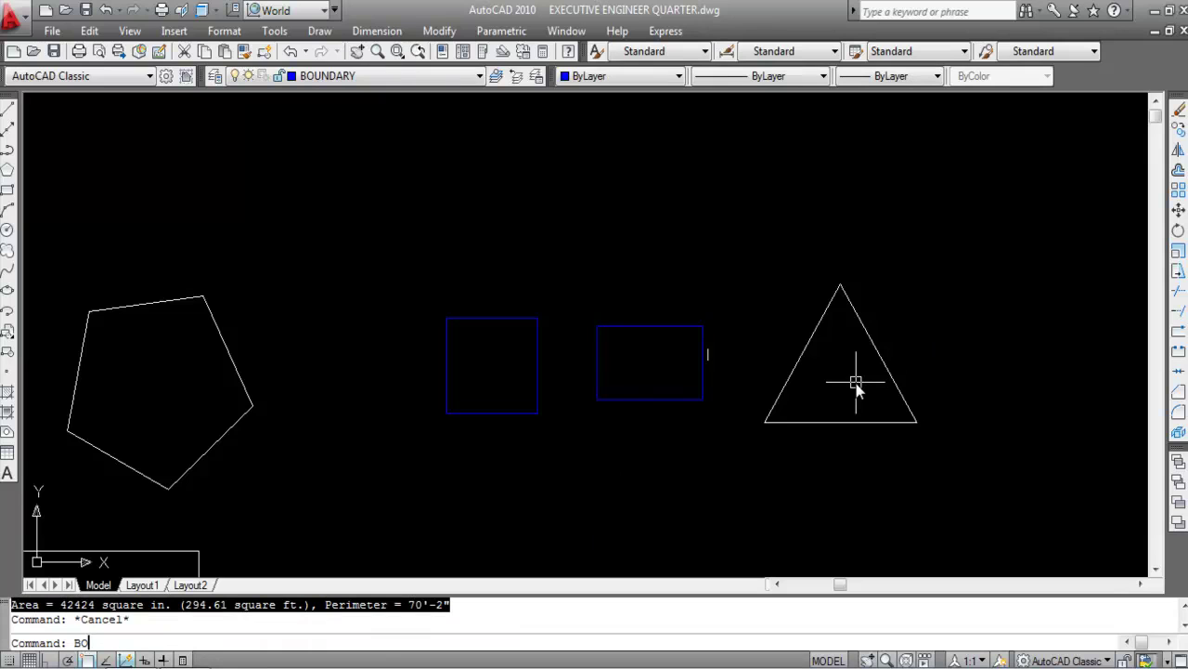
key("Return")
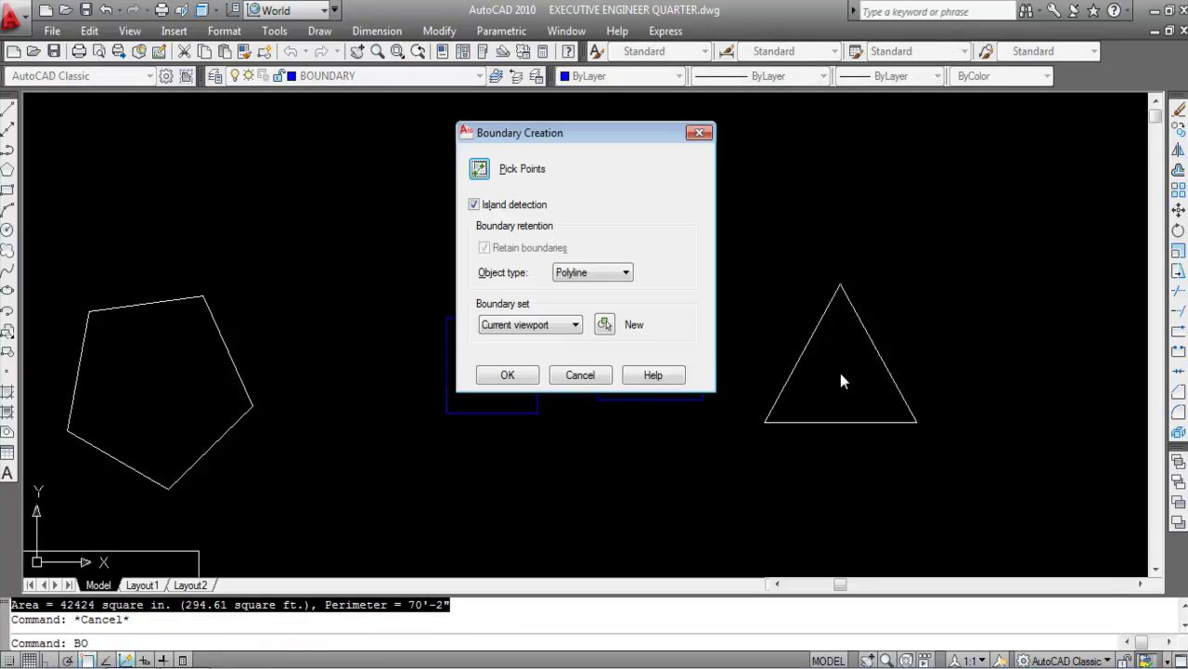
key("Return")
left_click(840, 372)
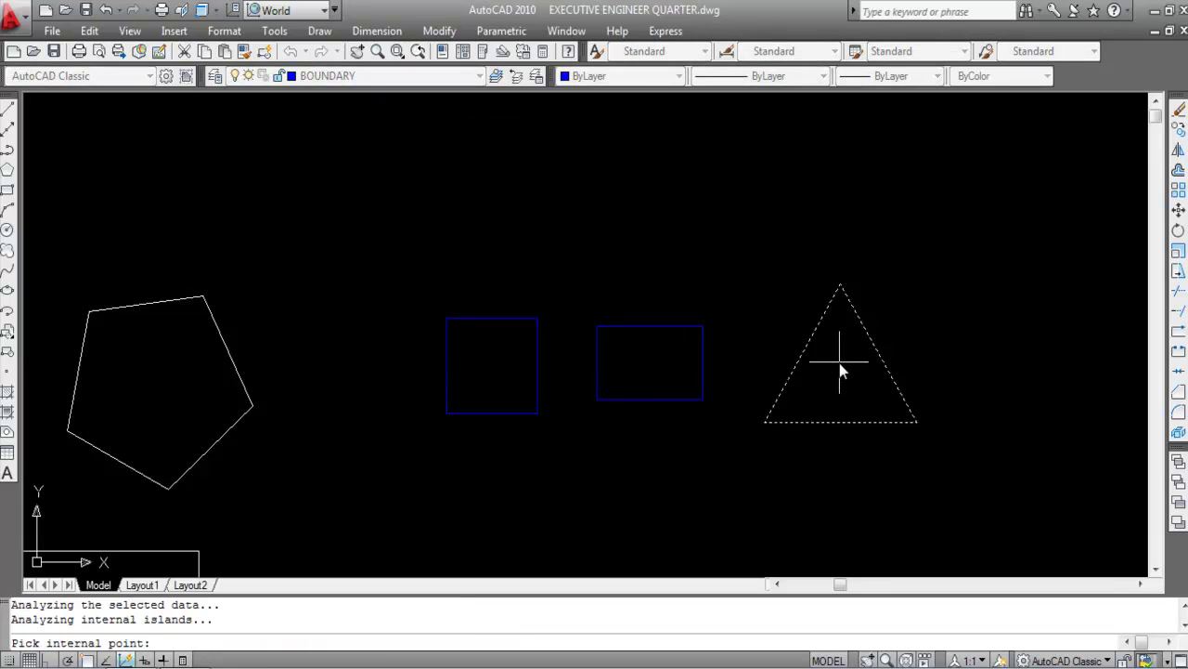
key("Return")
type("RE")
key("Return")
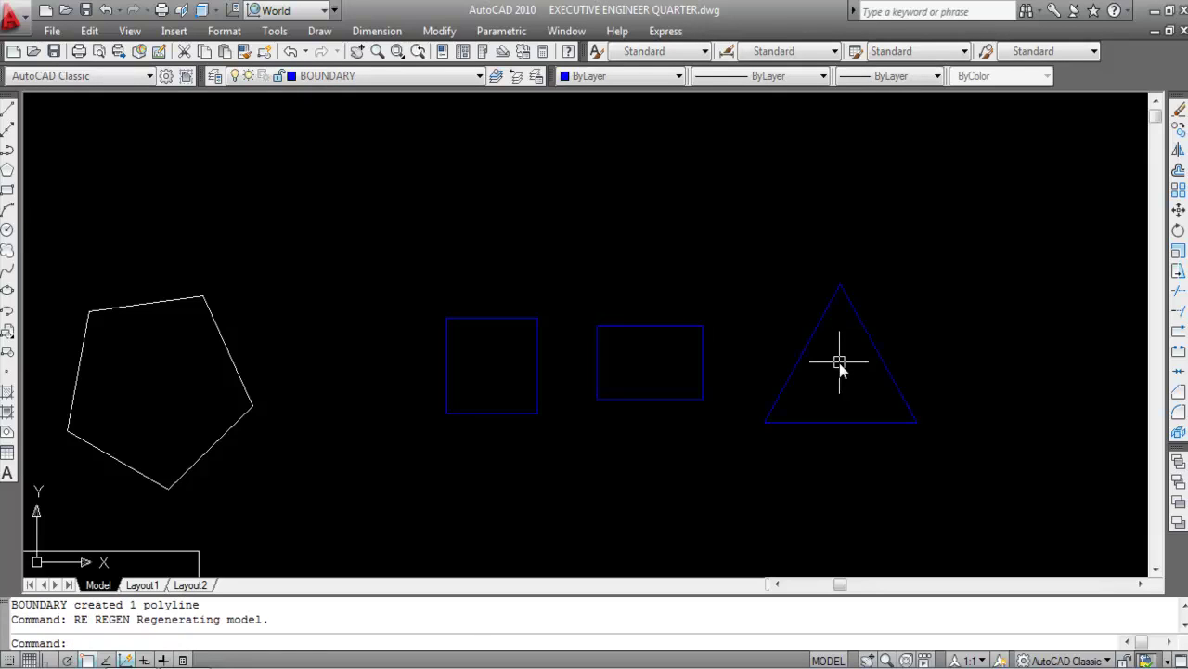
Measure the triangle's boundary with the Area command's Object option, highlight the result line, and clear the command prompt
mouse_move(907, 394)
type("AA")
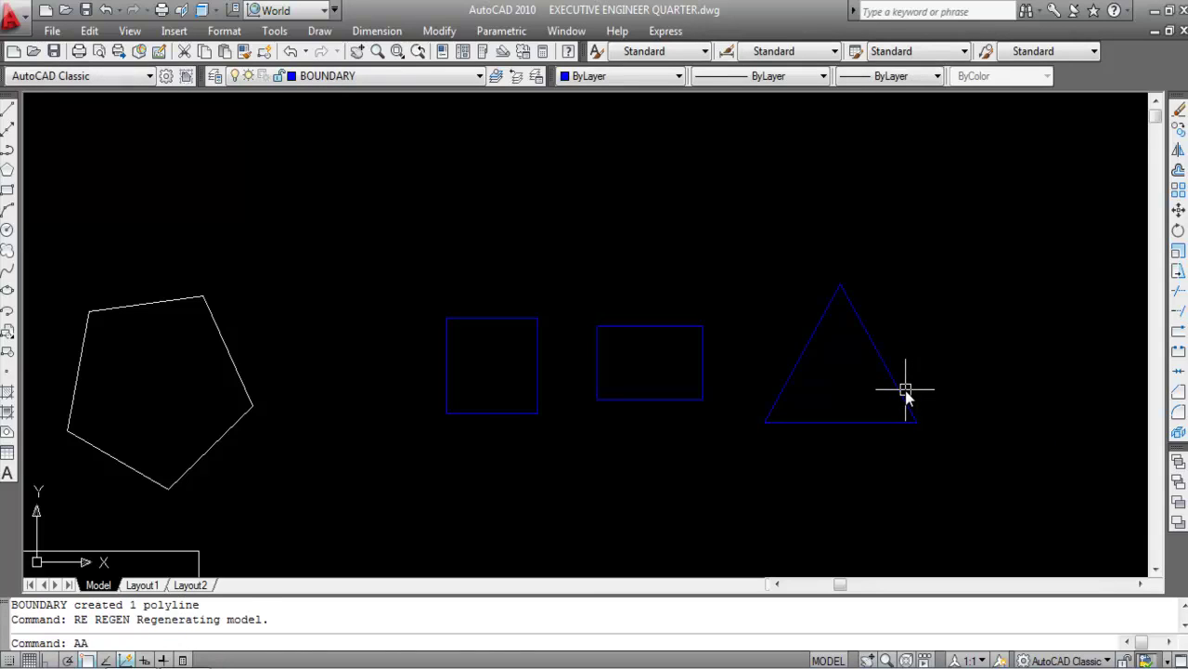
key("Return")
type("O")
key("Return")
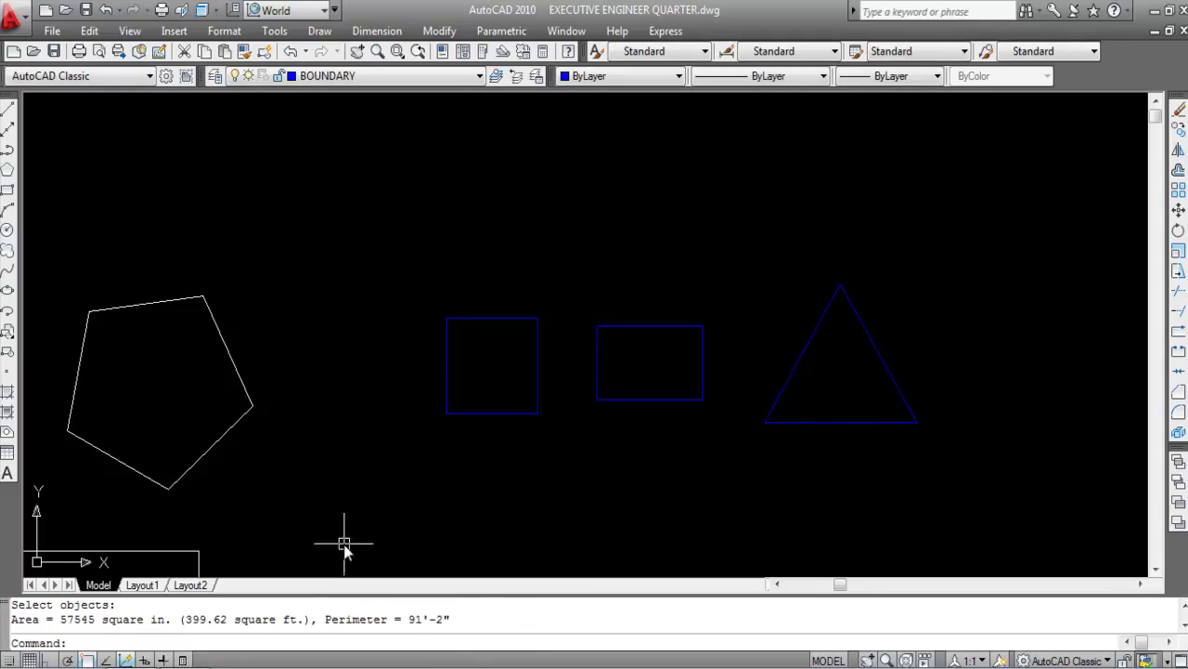
left_click_drag(452, 619, 11, 619)
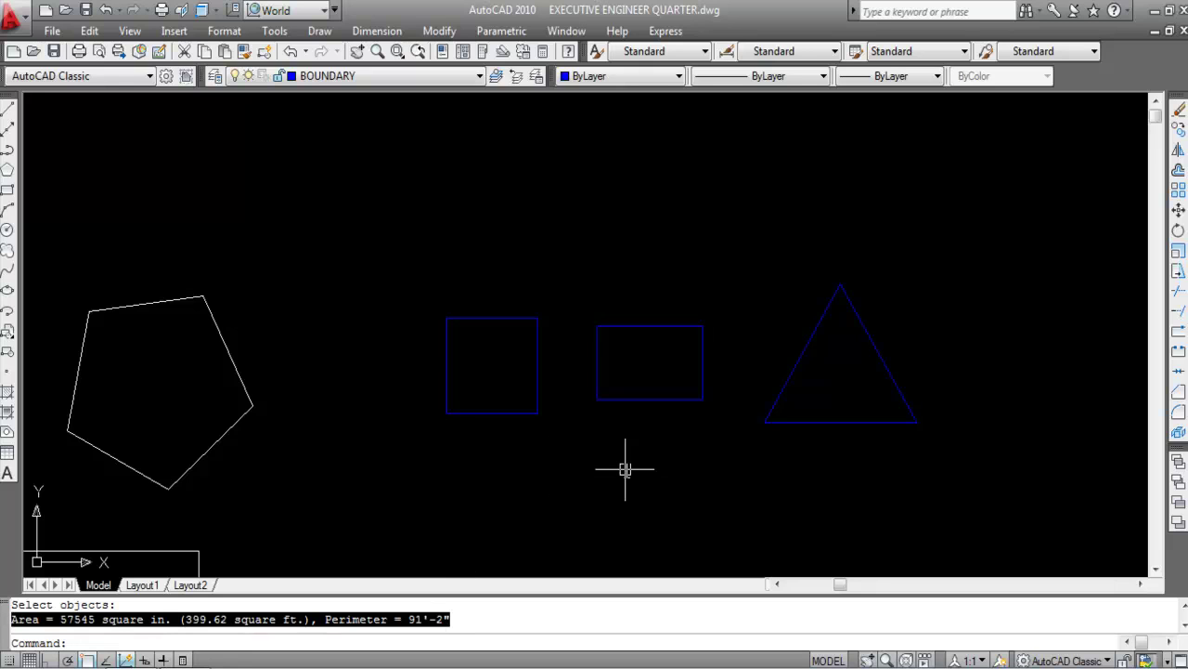
key("Escape")
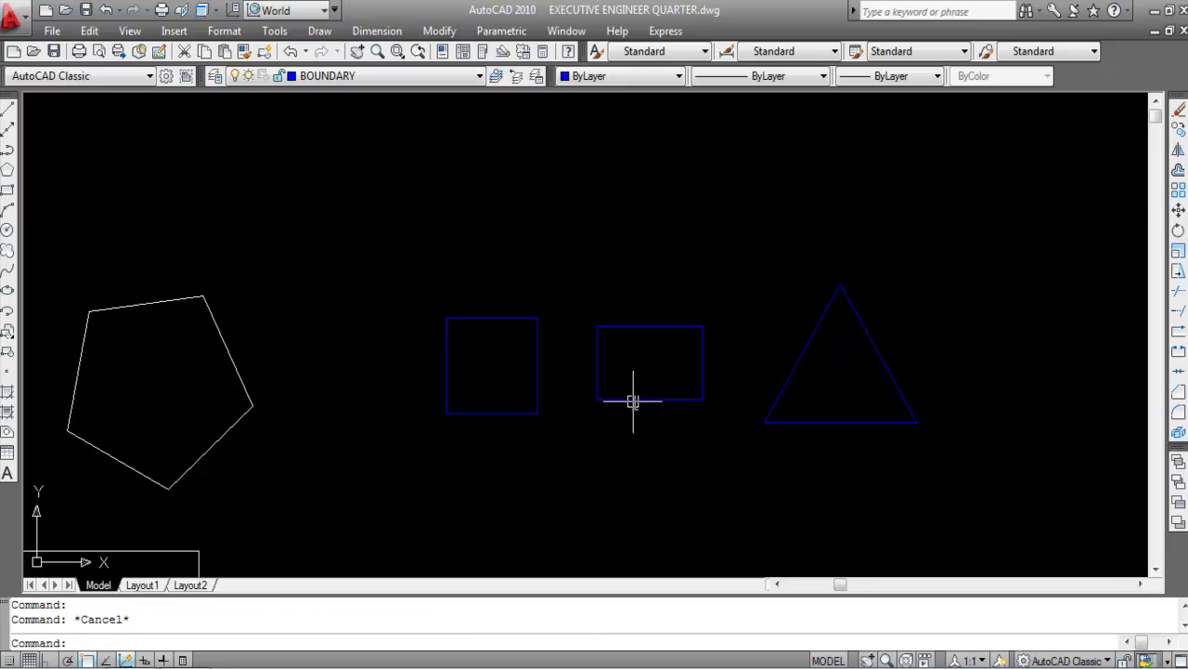
List the small blue square's properties with the List command, highlight its area value, and close the text window
scroll(633, 401, "down", 4)
mouse_move(632, 401)
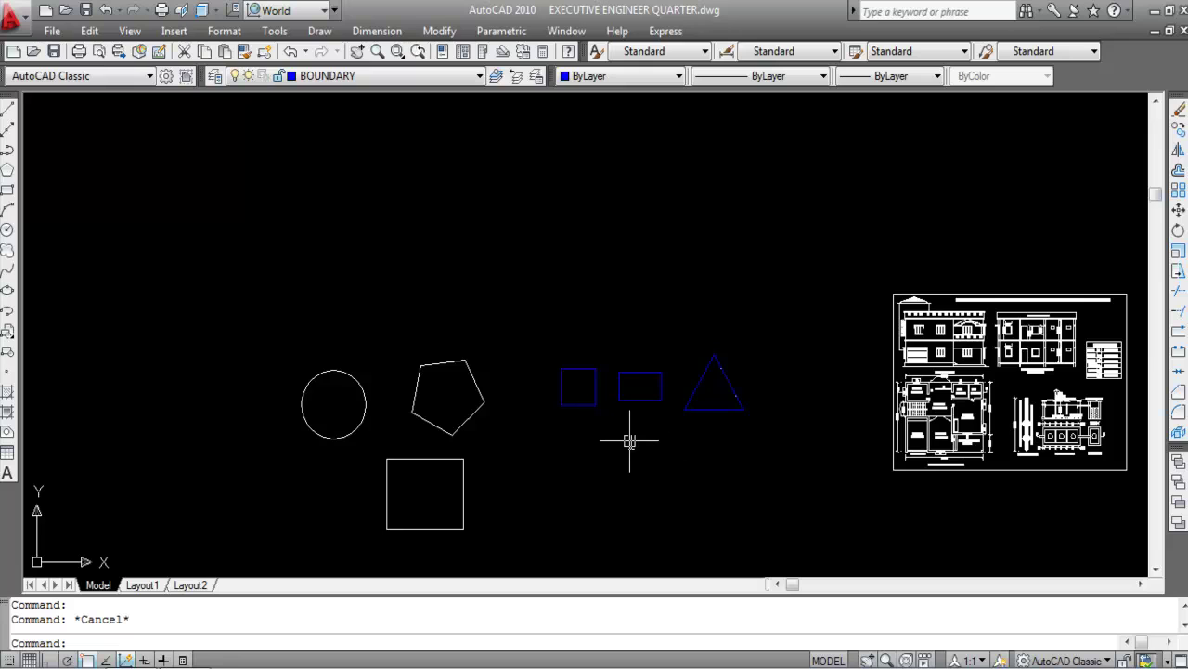
type("LI")
key("Return")
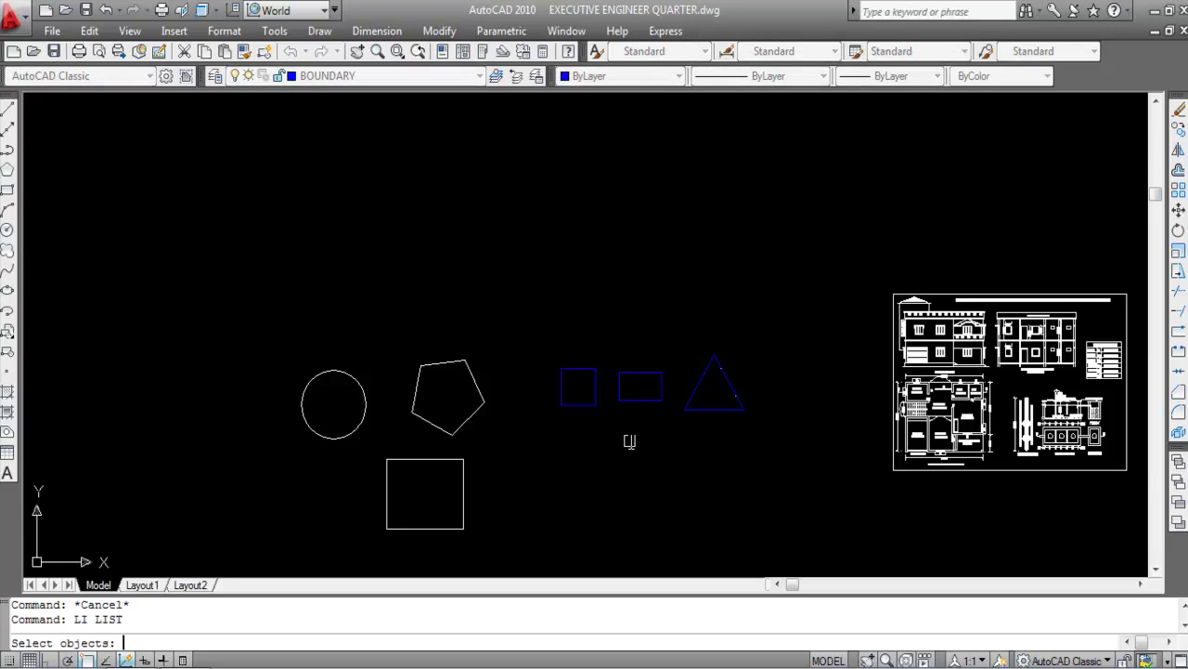
left_click(597, 395)
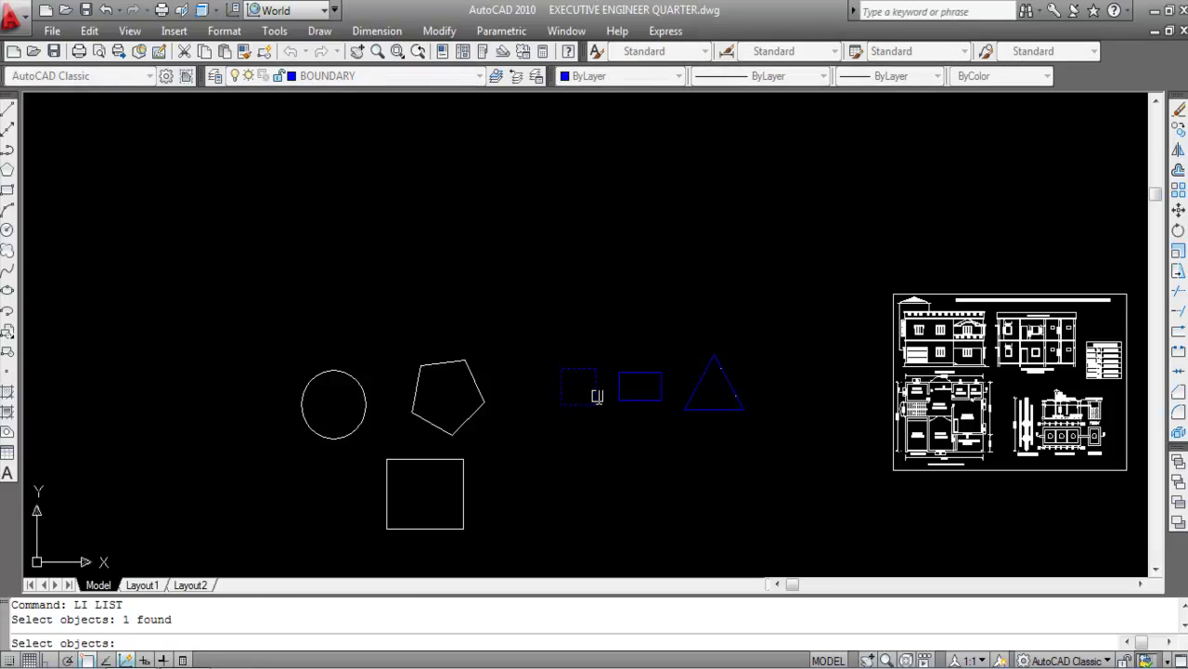
key("Return")
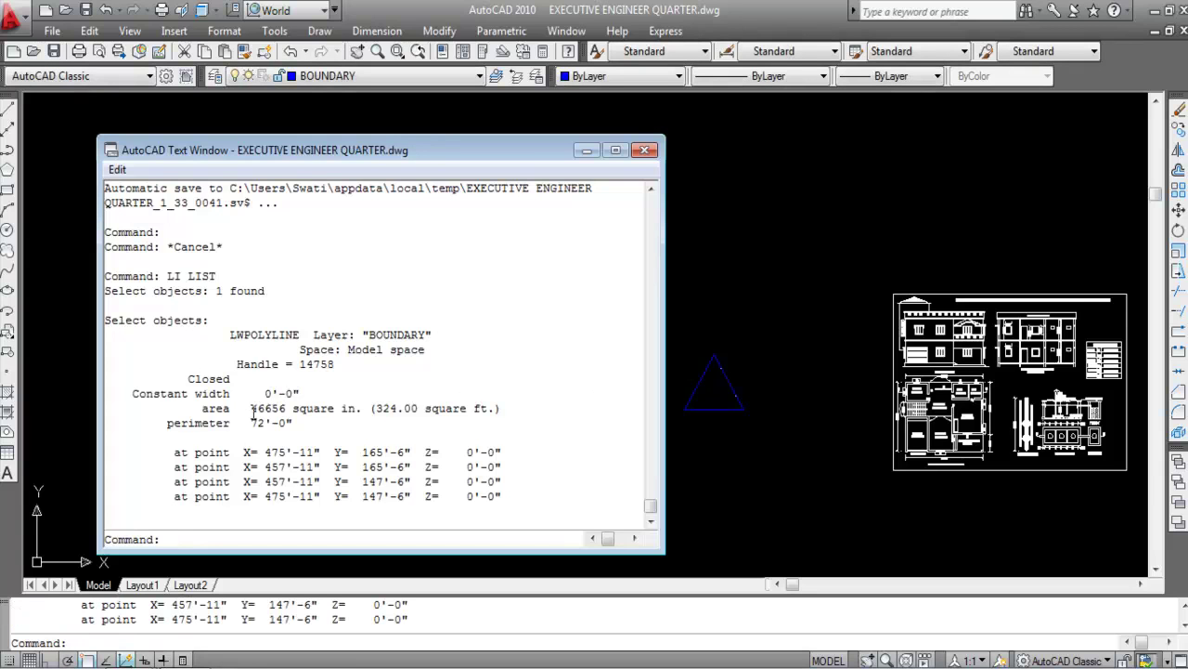
left_click_drag(507, 409, 245, 409)
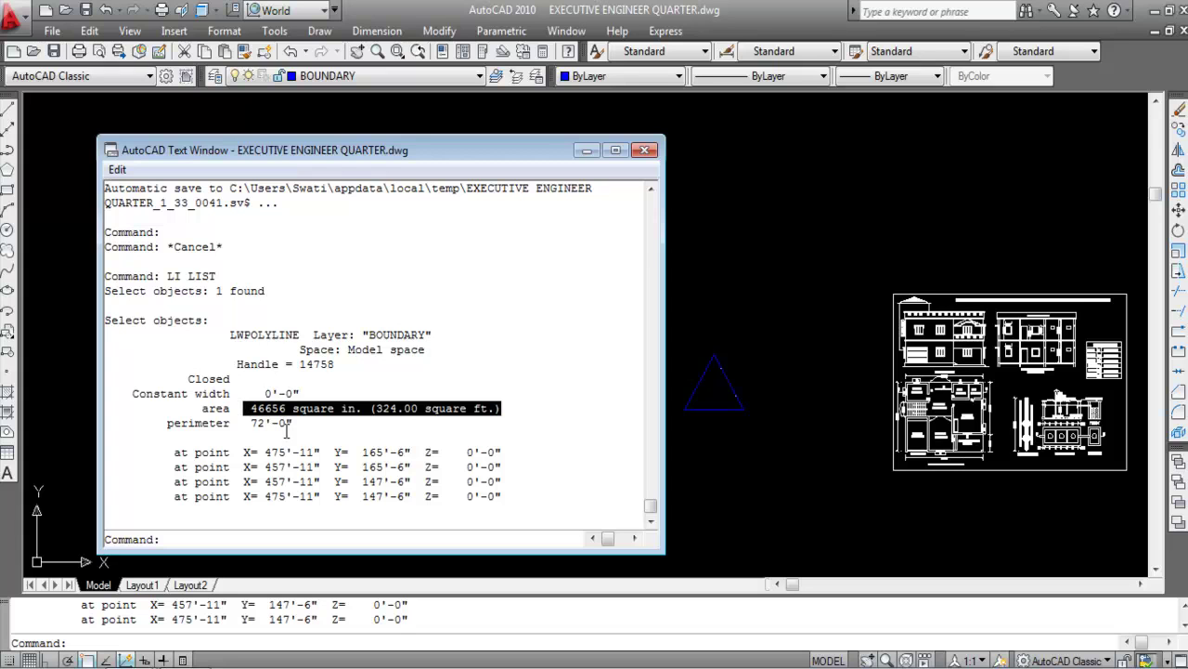
key("F2")
List the small blue rectangle's properties with the List command, and highlight its area line
key("Return")
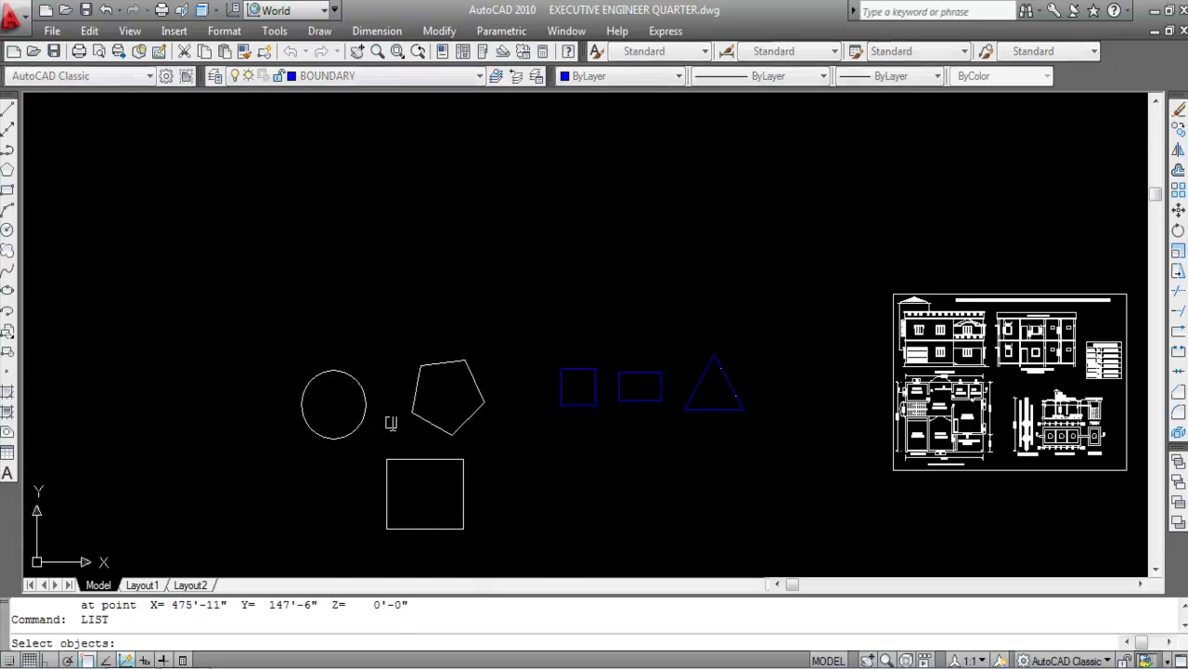
left_click(649, 399)
key("Return")
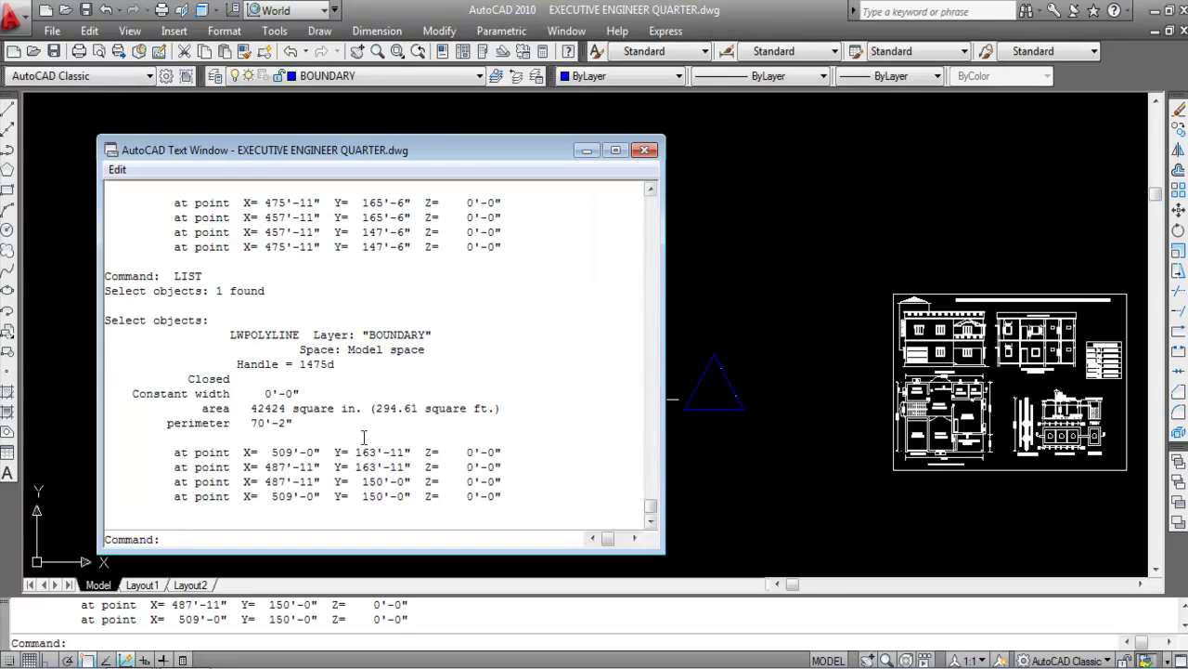
left_click_drag(197, 409, 518, 411)
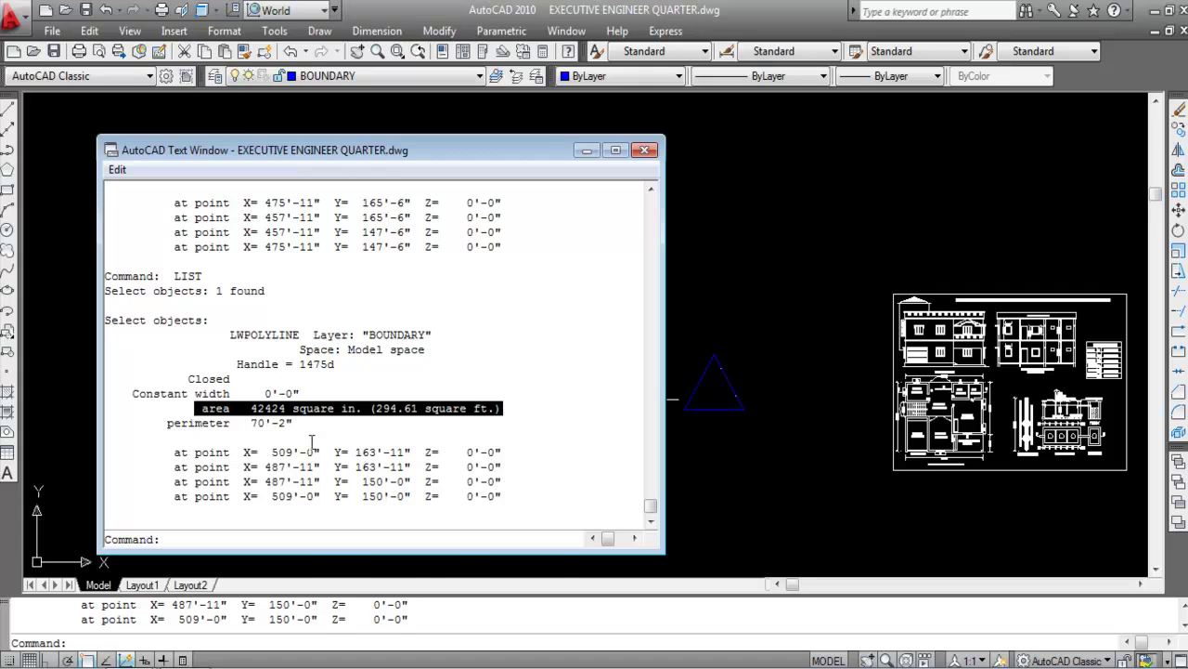
List the blue triangle's properties with the List command, and highlight its area line
key("Return")
left_click(722, 405)
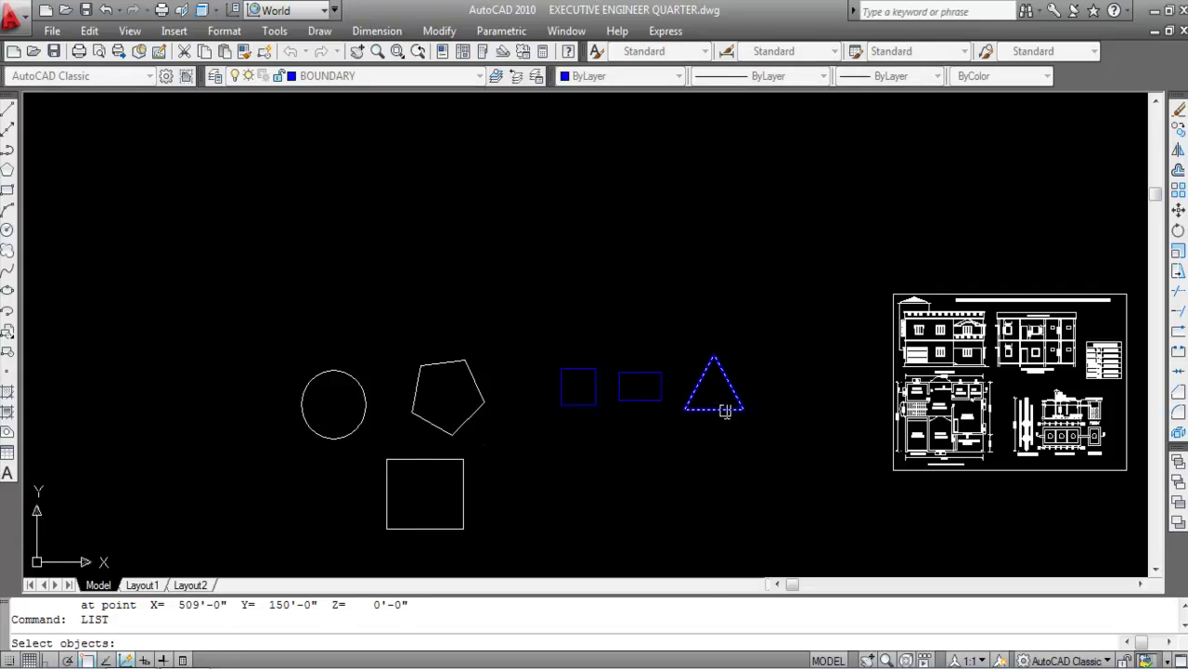
left_click(725, 410)
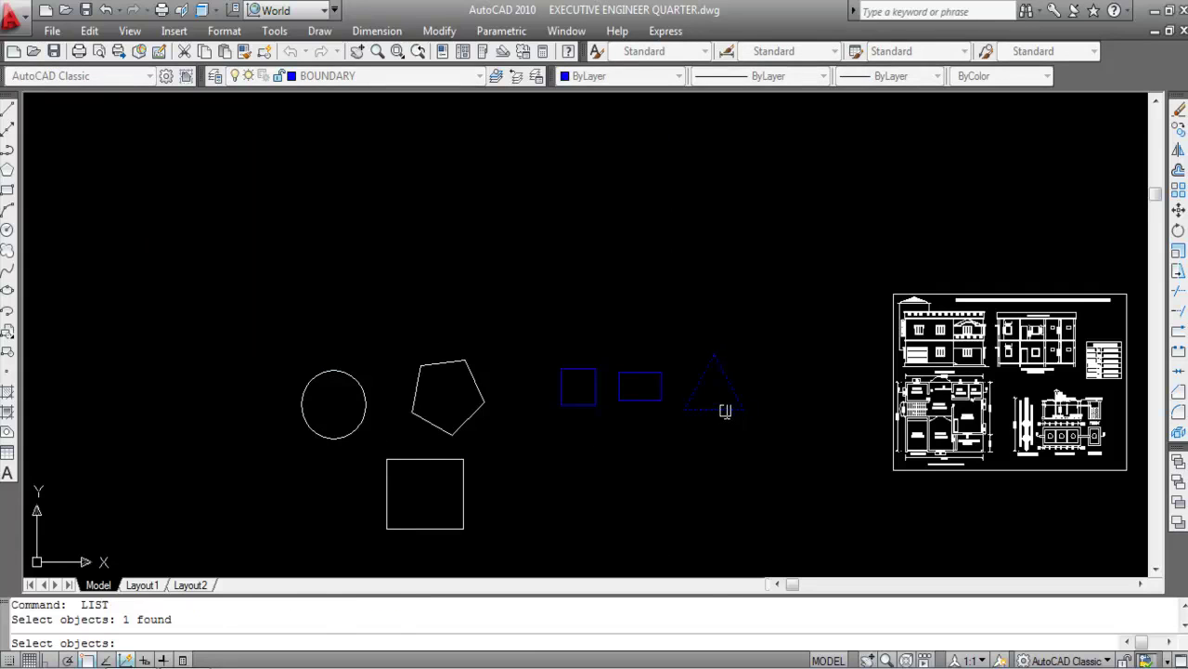
key("Return")
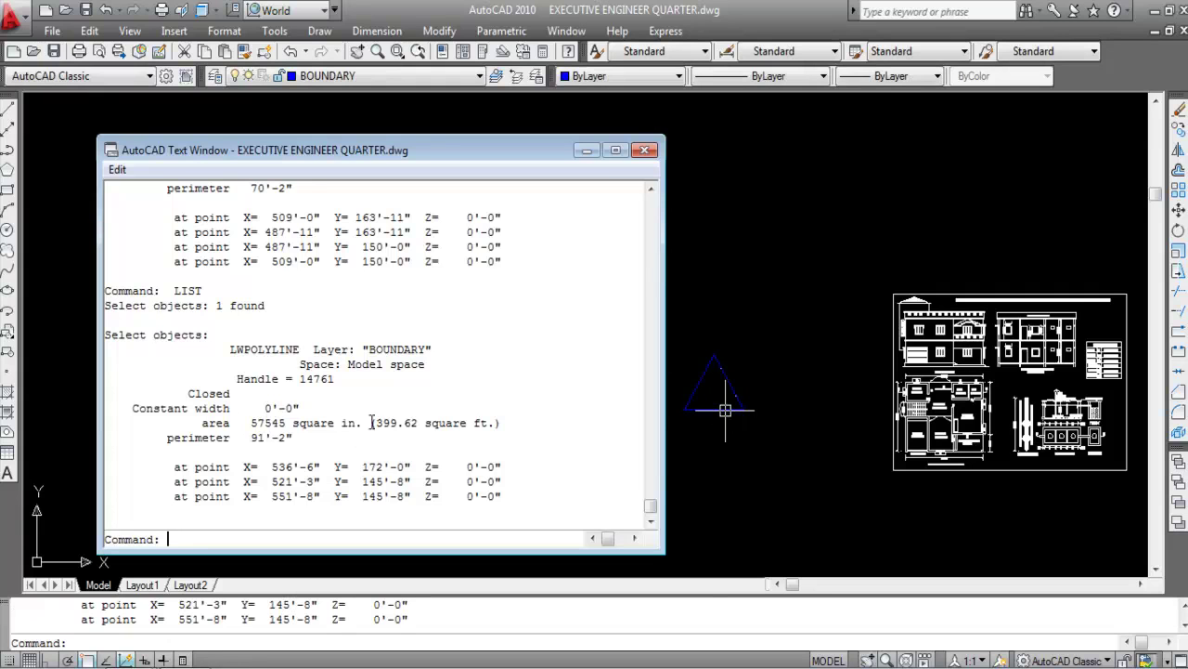
left_click_drag(529, 422, 154, 422)
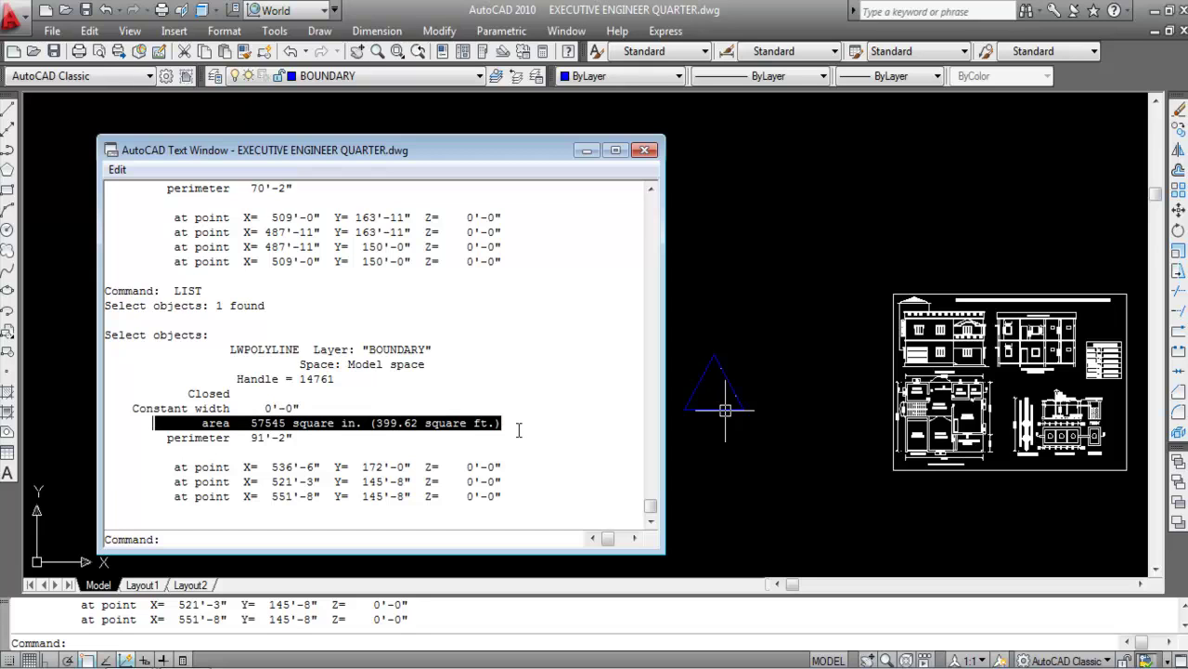
List the large square's properties with the List command, highlight its area line, and leave the command
key("Return")
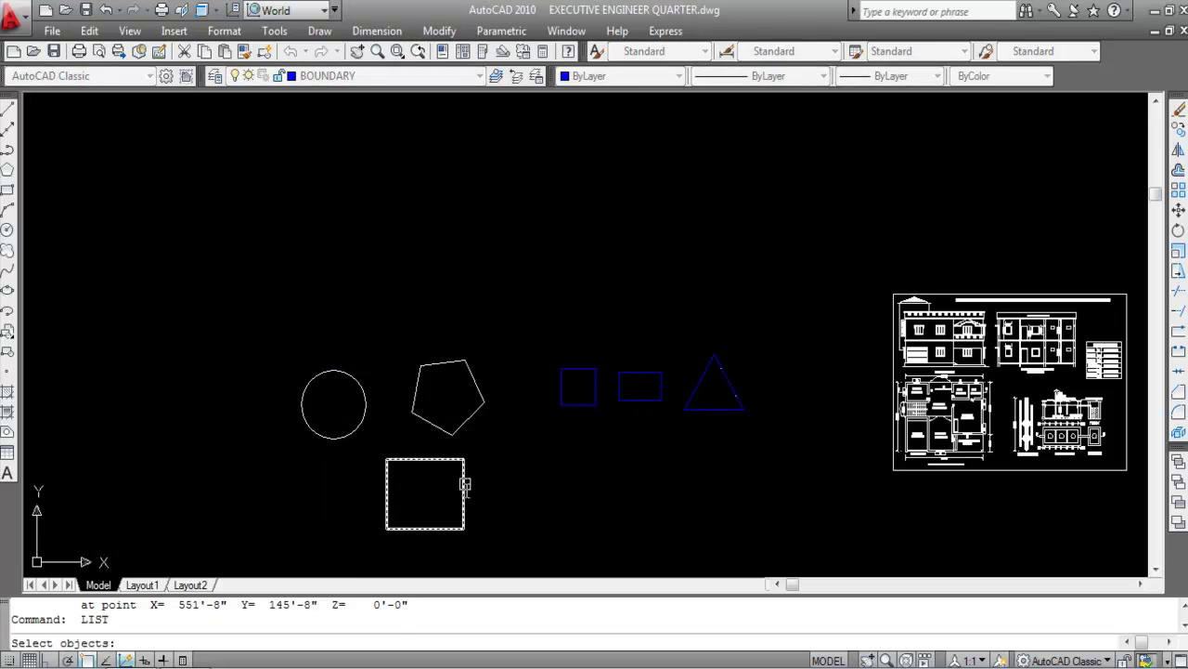
left_click(464, 498)
key("Return")
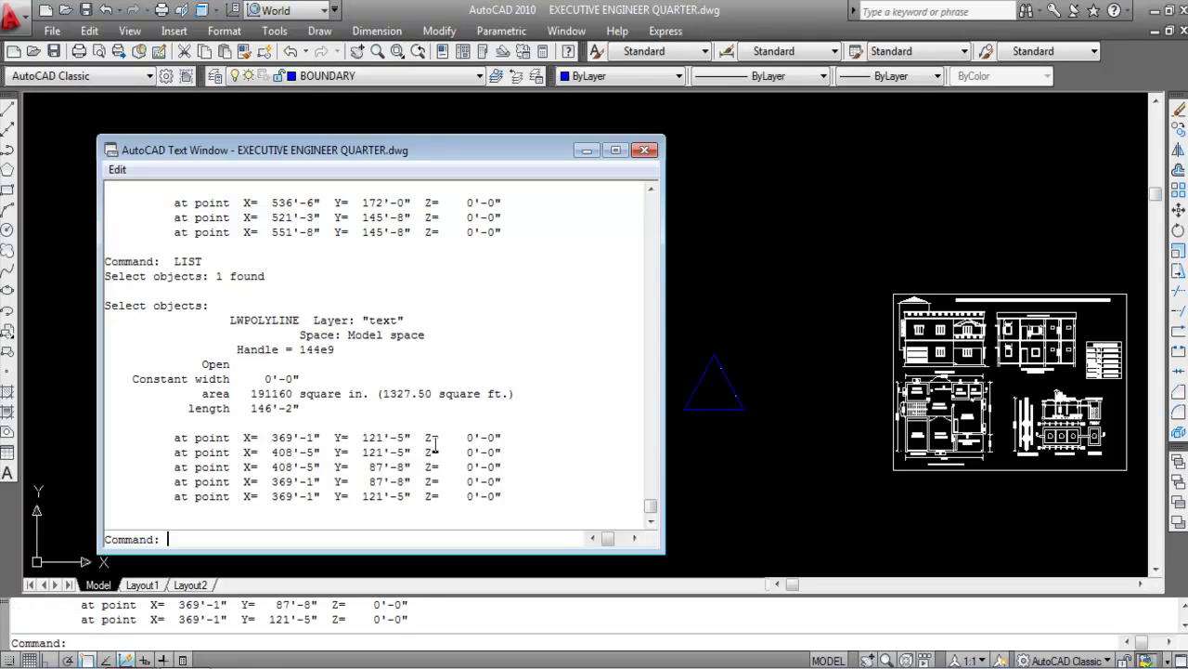
left_click_drag(190, 394, 550, 398)
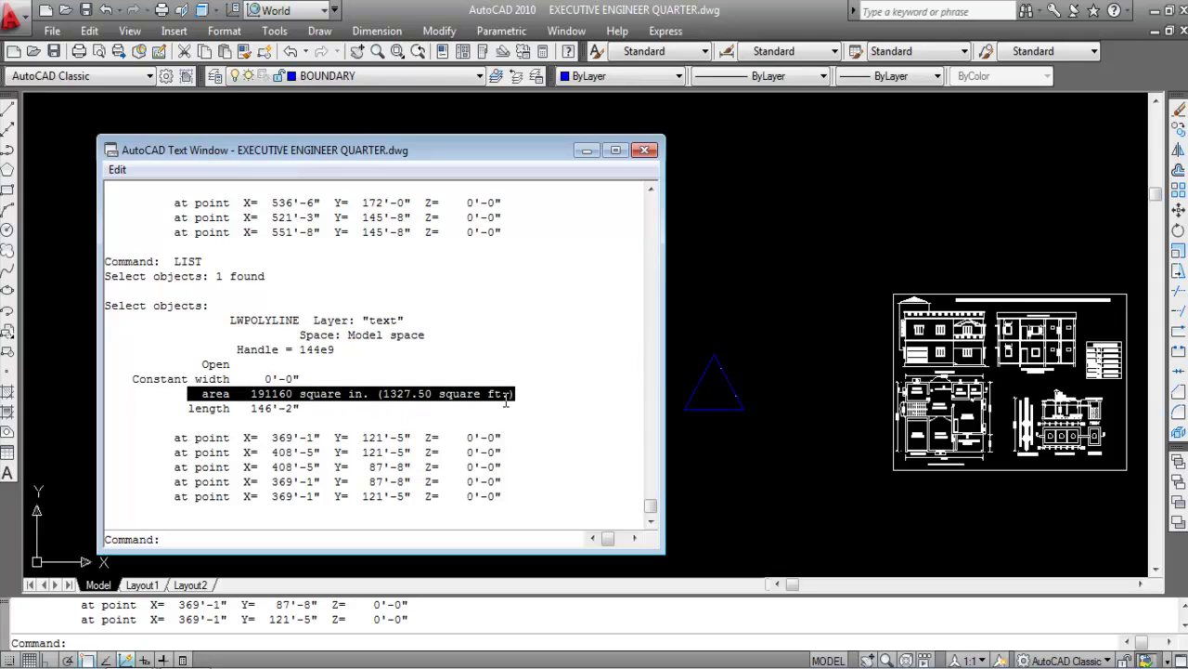
key("Return")
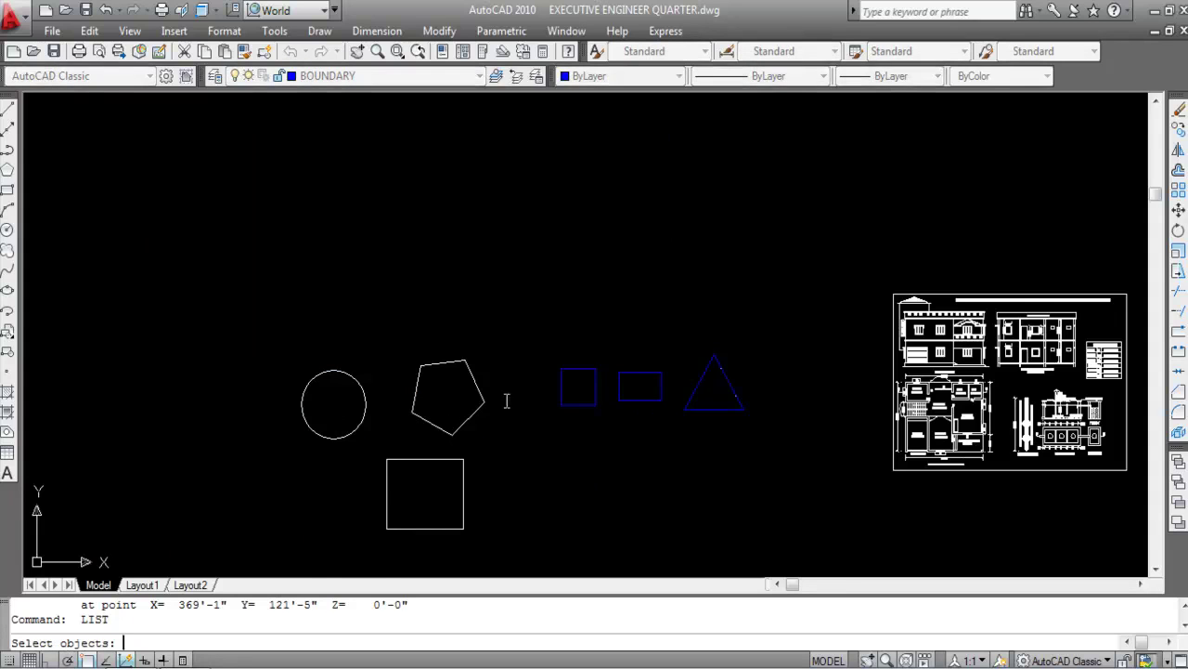
key("Escape")
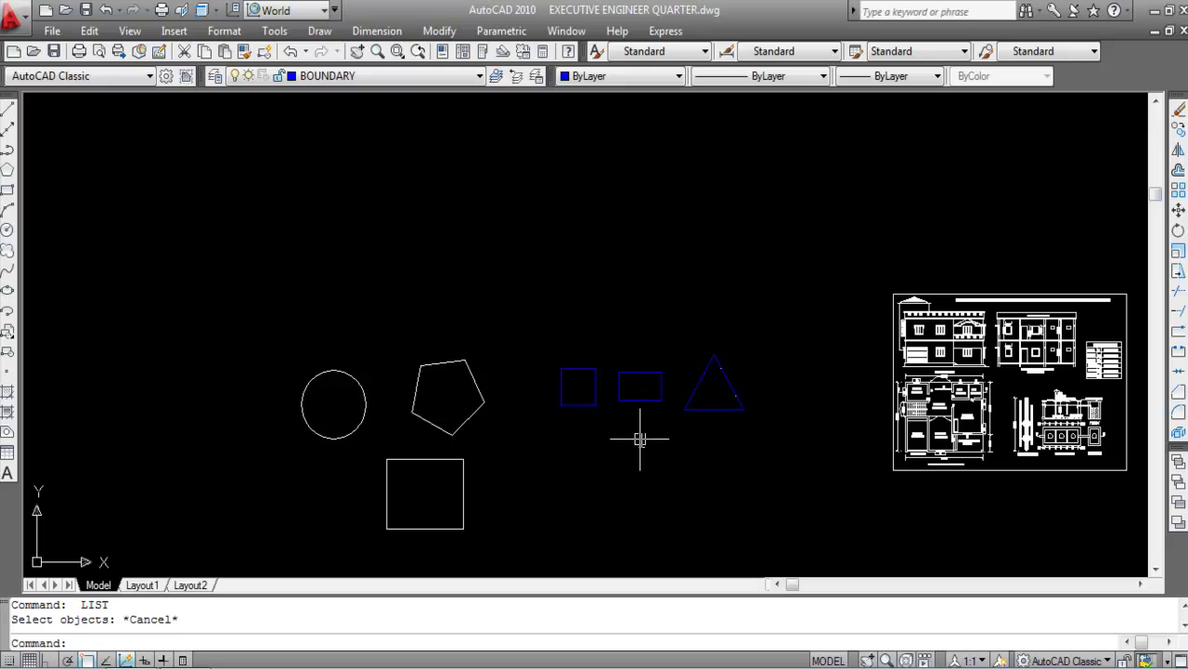
Hatch the inside of the large square with the predefined ANSI31 pattern at scale 1 and angle 0
type("H")
key("Return")
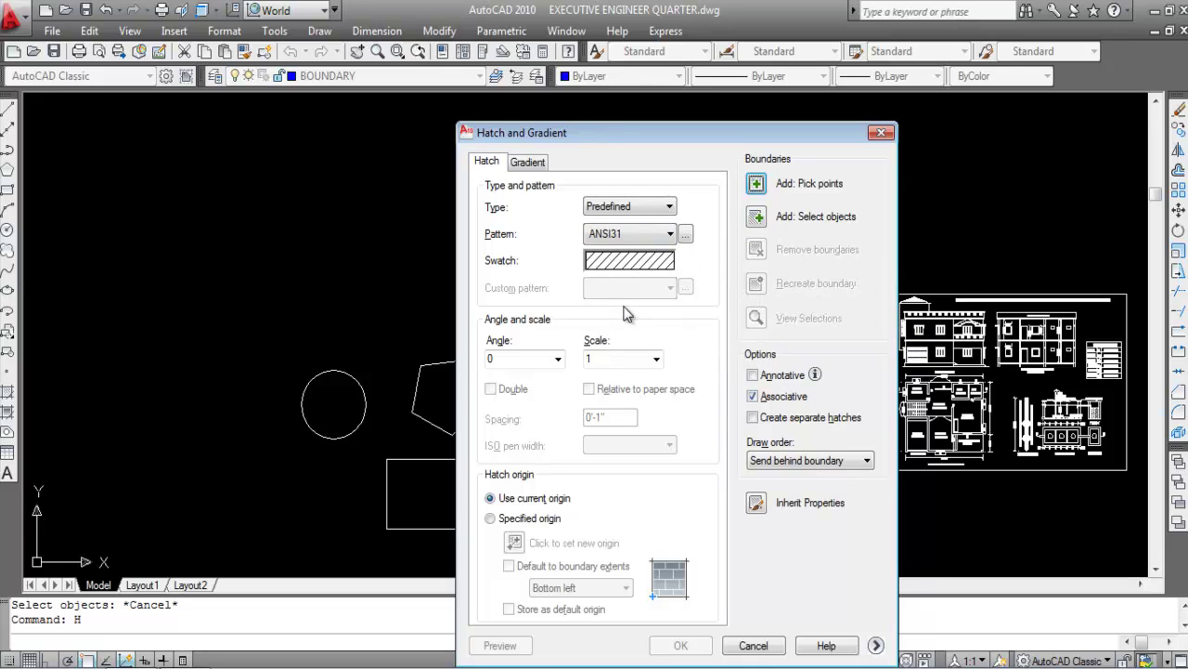
left_click(756, 184)
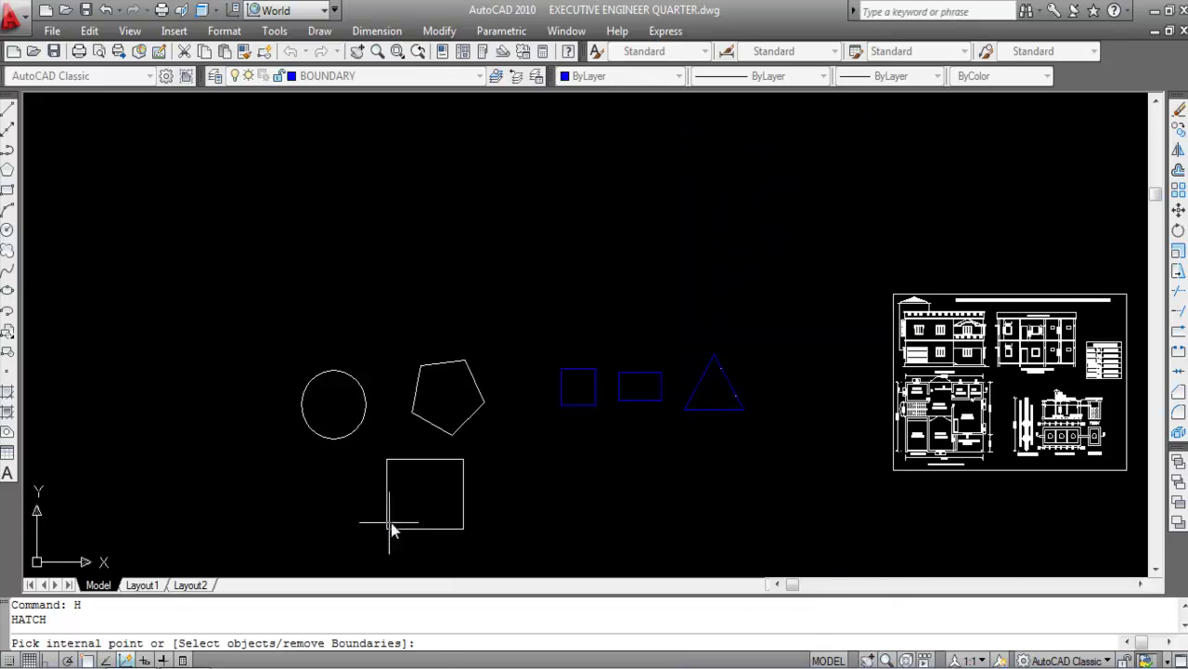
left_click(412, 494)
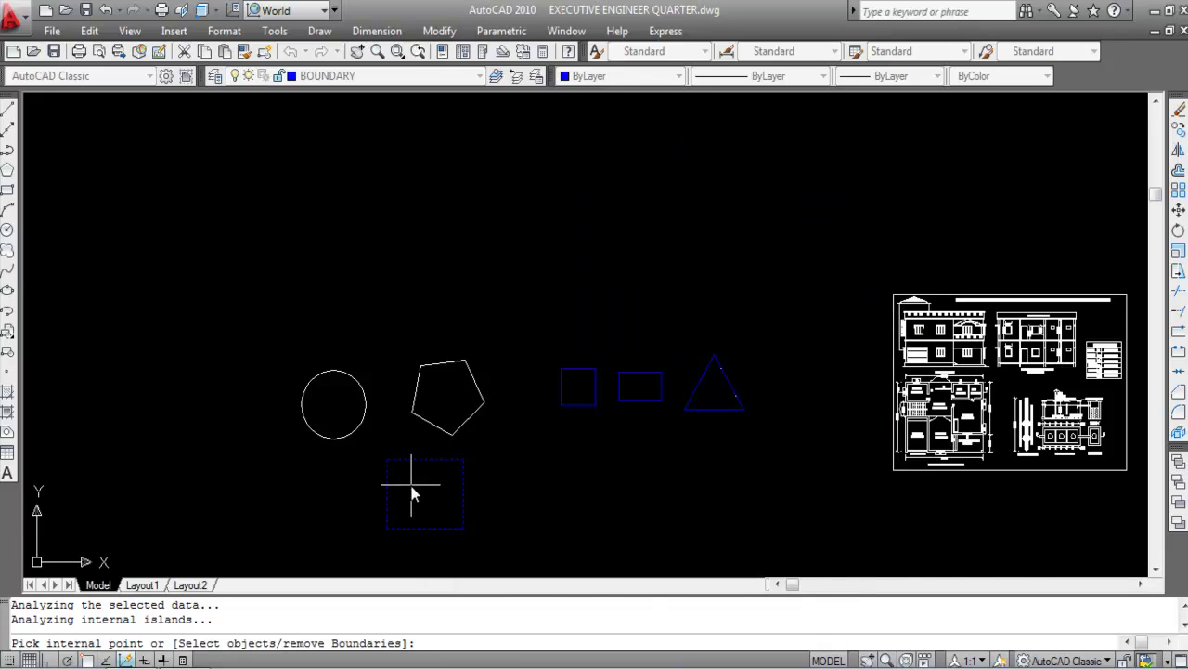
key("Return")
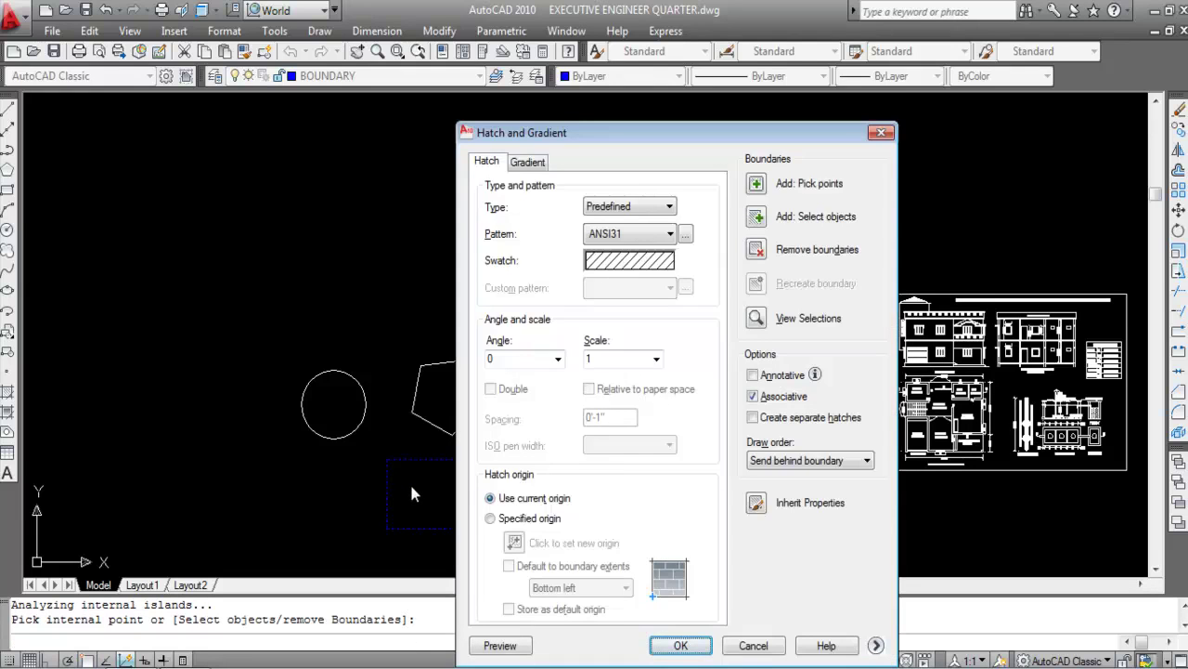
key("Return")
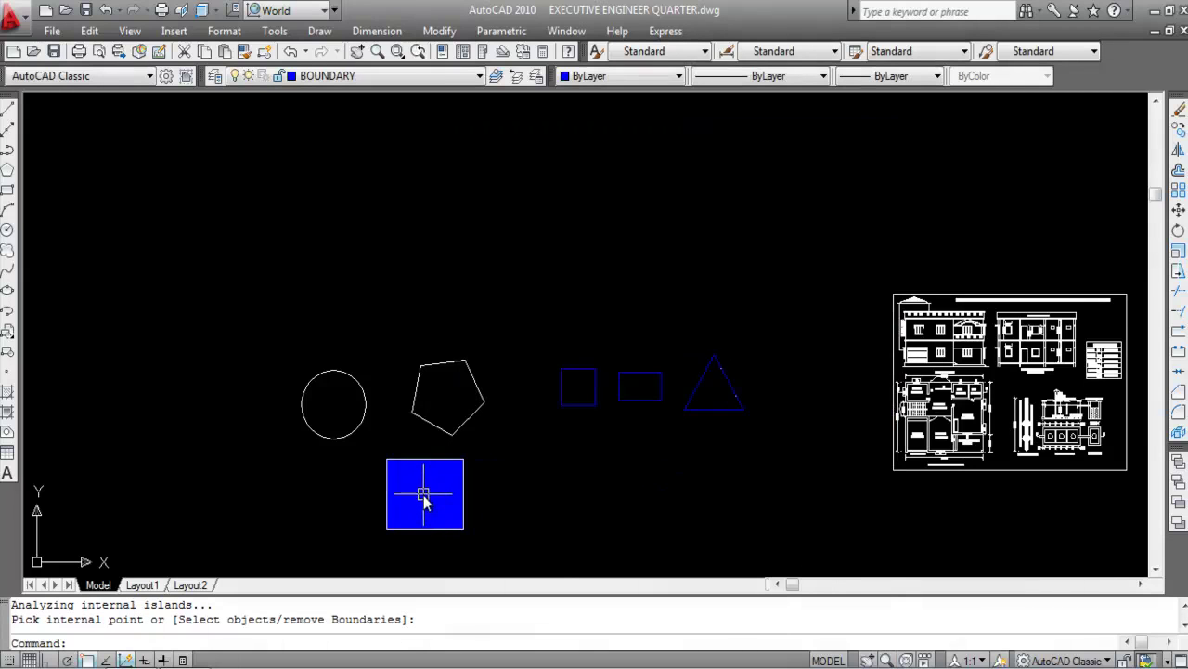
Check the area of the large square's hatch in its properties, and delete the hatch
mouse_move(423, 499)
left_click(430, 489)
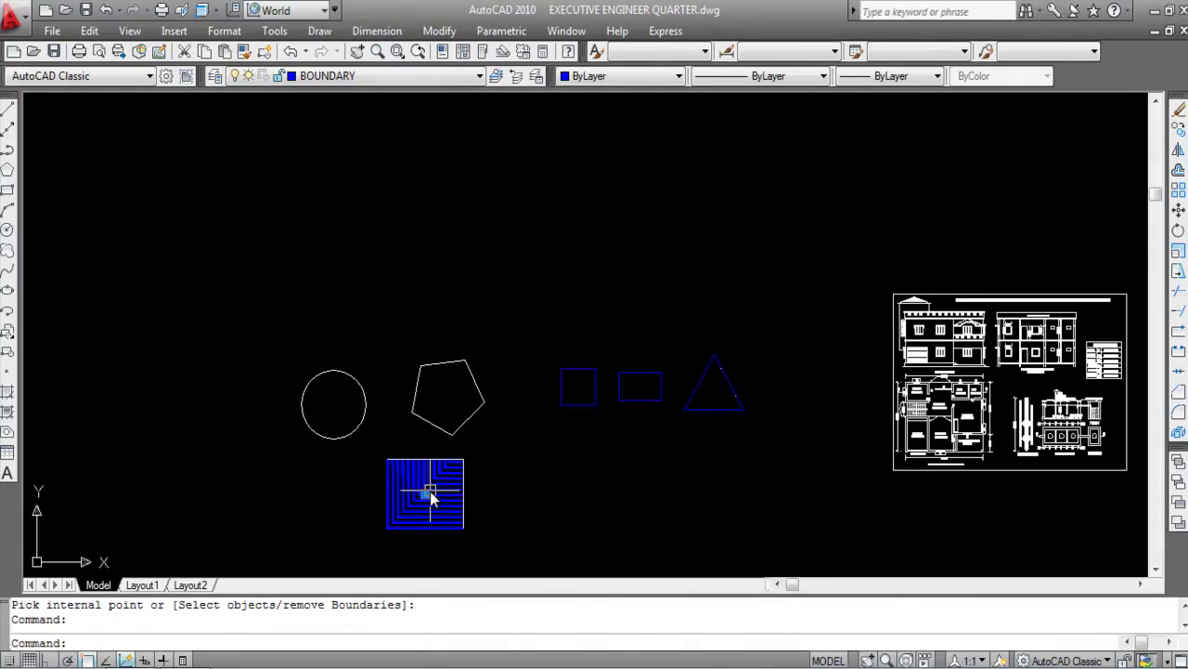
right_click(442, 497)
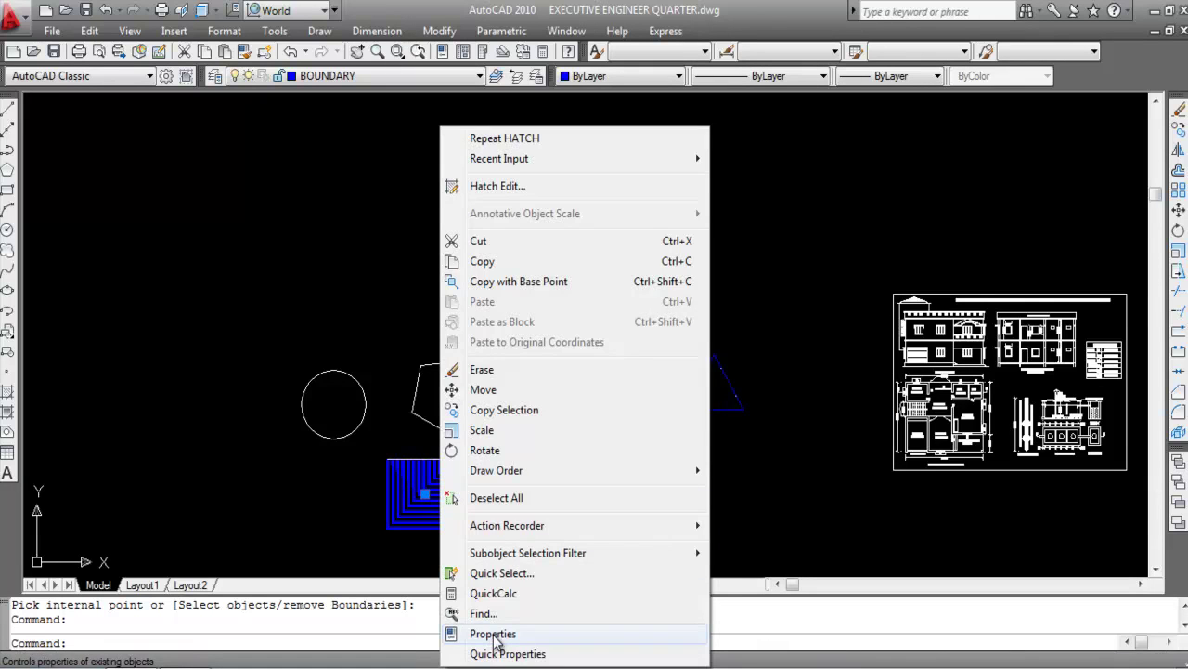
left_click(493, 633)
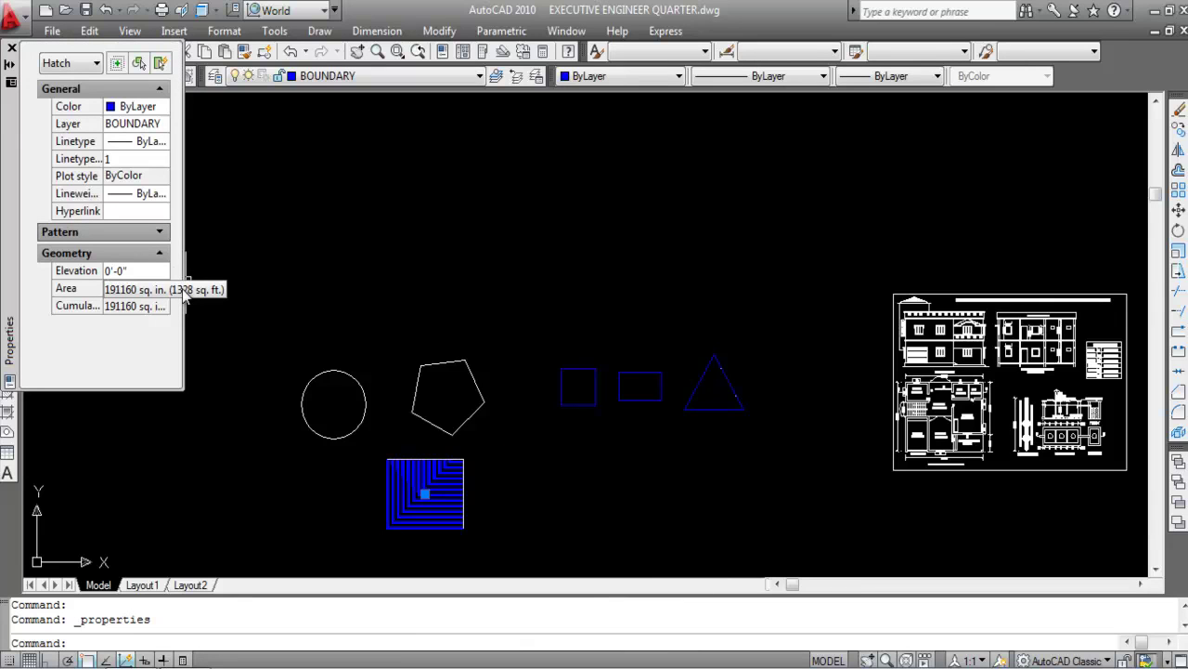
left_click(11, 48)
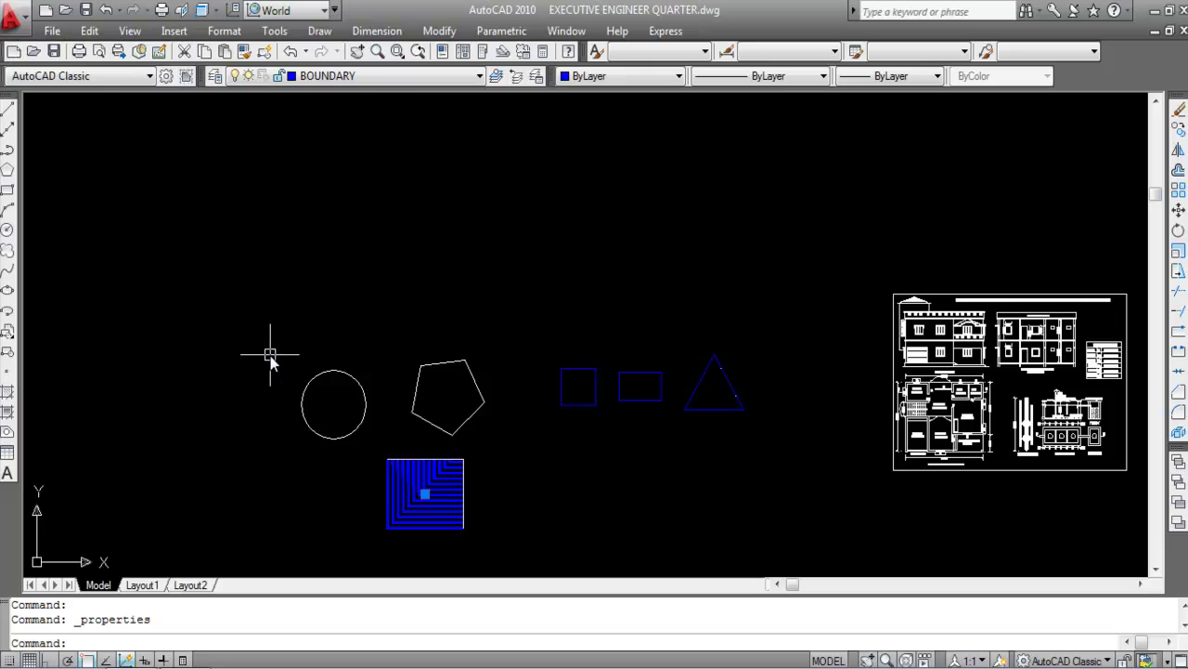
key("Escape")
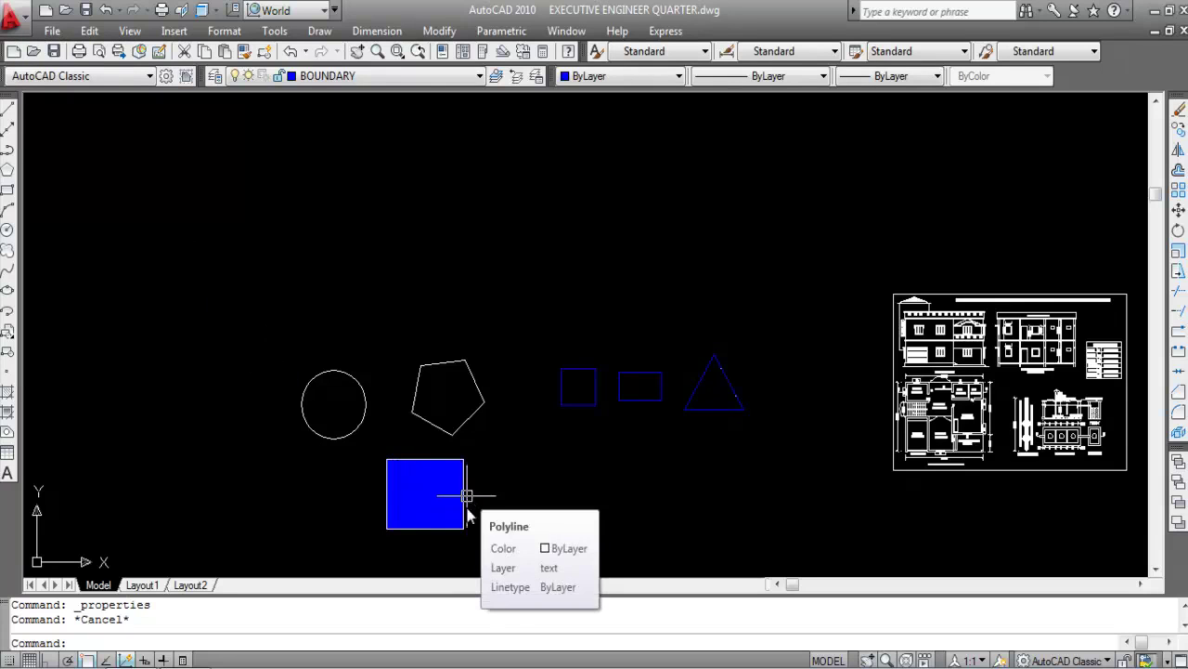
left_click(434, 504)
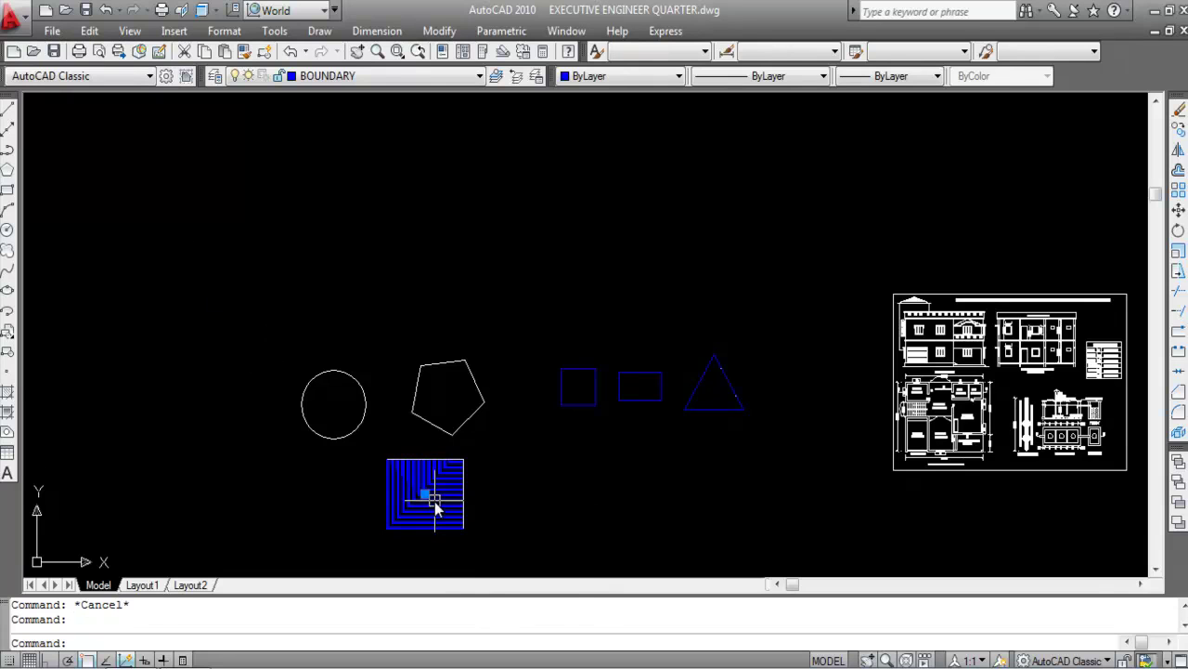
key("Delete")
Hatch the inside of the pentagon with the ANSI31 pattern at scale 1
type("H")
key("Return")
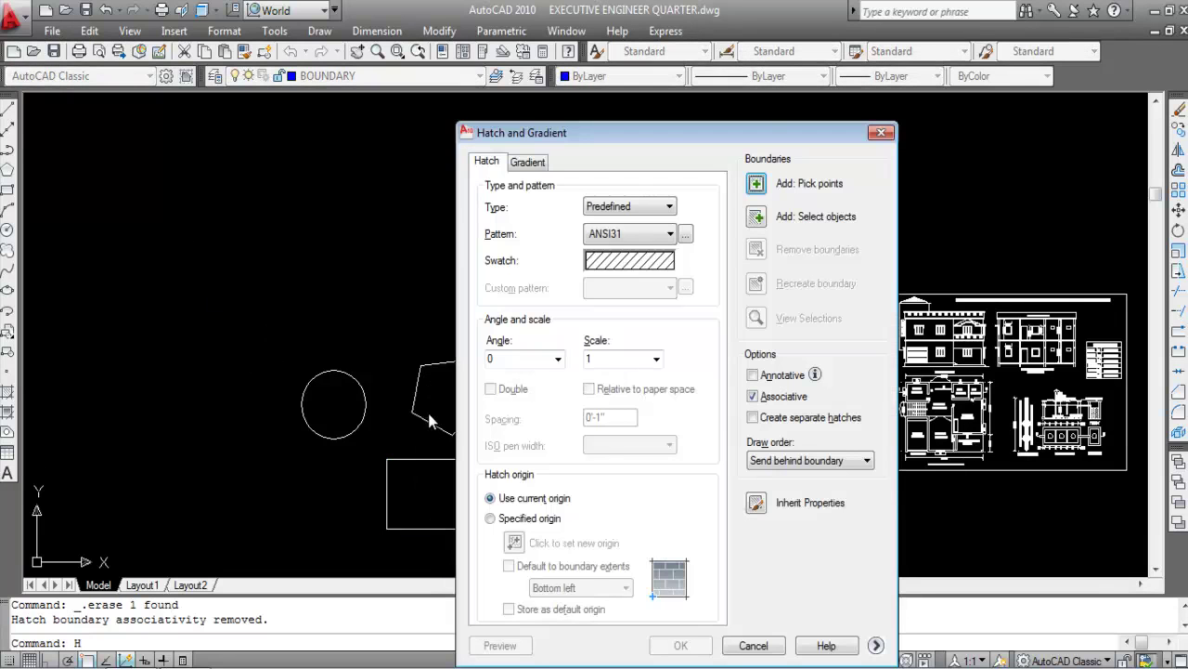
key("alt+k")
left_click(444, 388)
key("Return")
key("Return")
Read the area of the pentagon's hatch in its properties, and close the properties
left_click(446, 399)
right_click(447, 399)
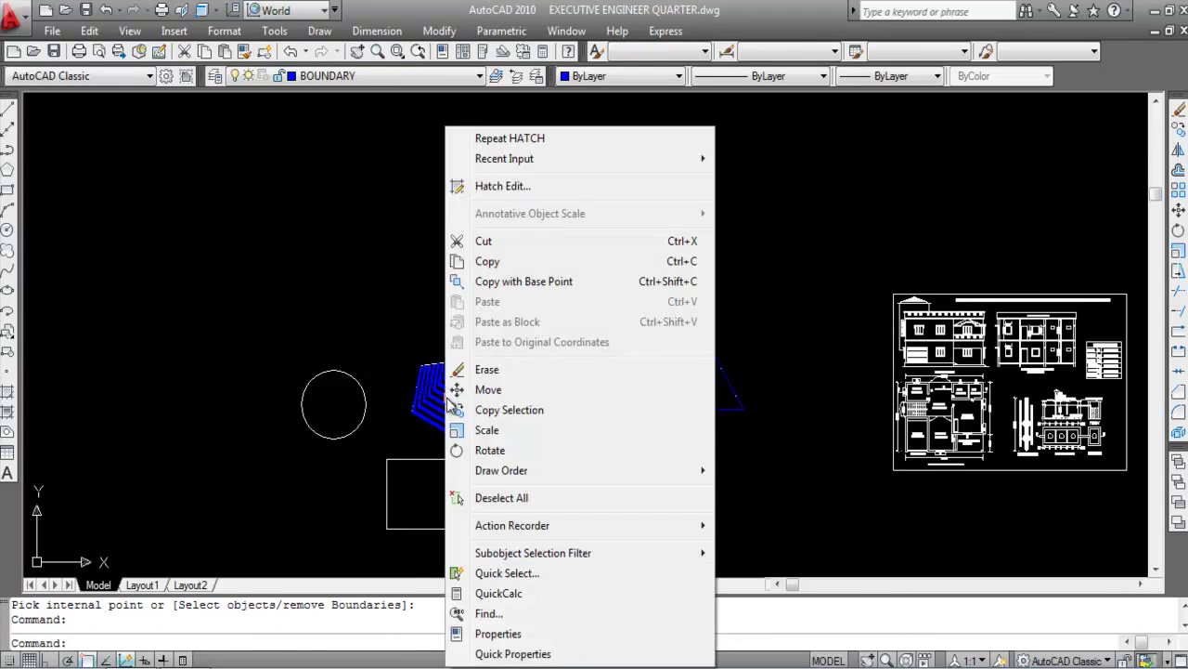
left_click(506, 633)
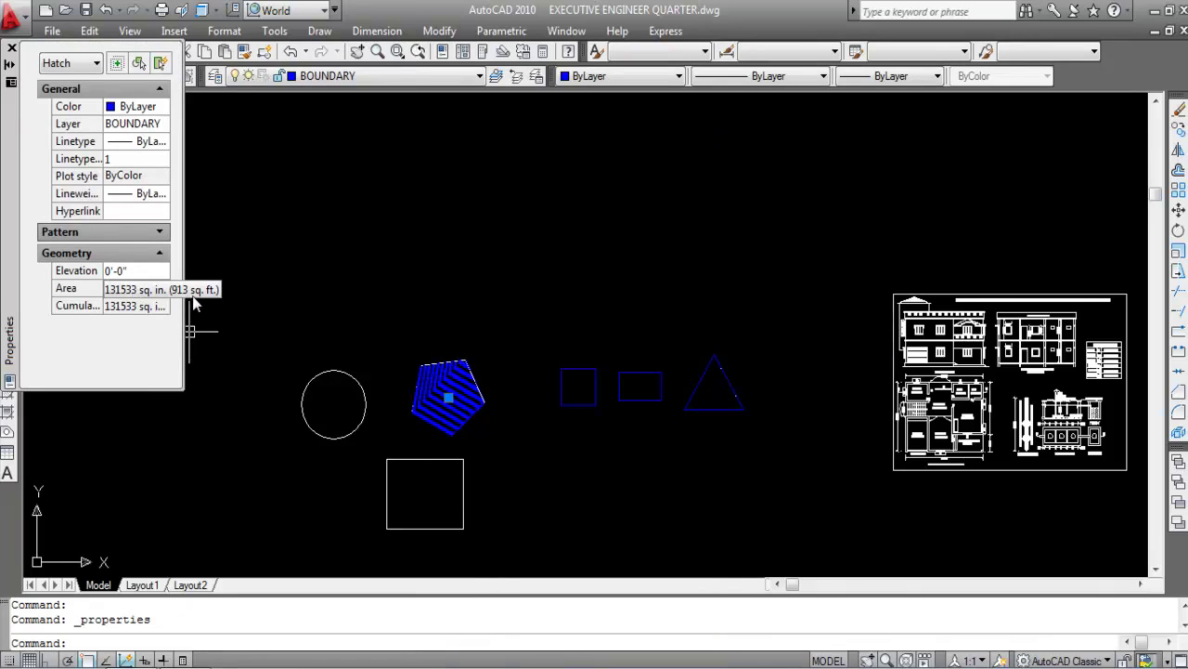
left_click(11, 52)
Delete the pentagon's hatch and the blue boundary polyline over the small square
key("Escape")
key("Delete")
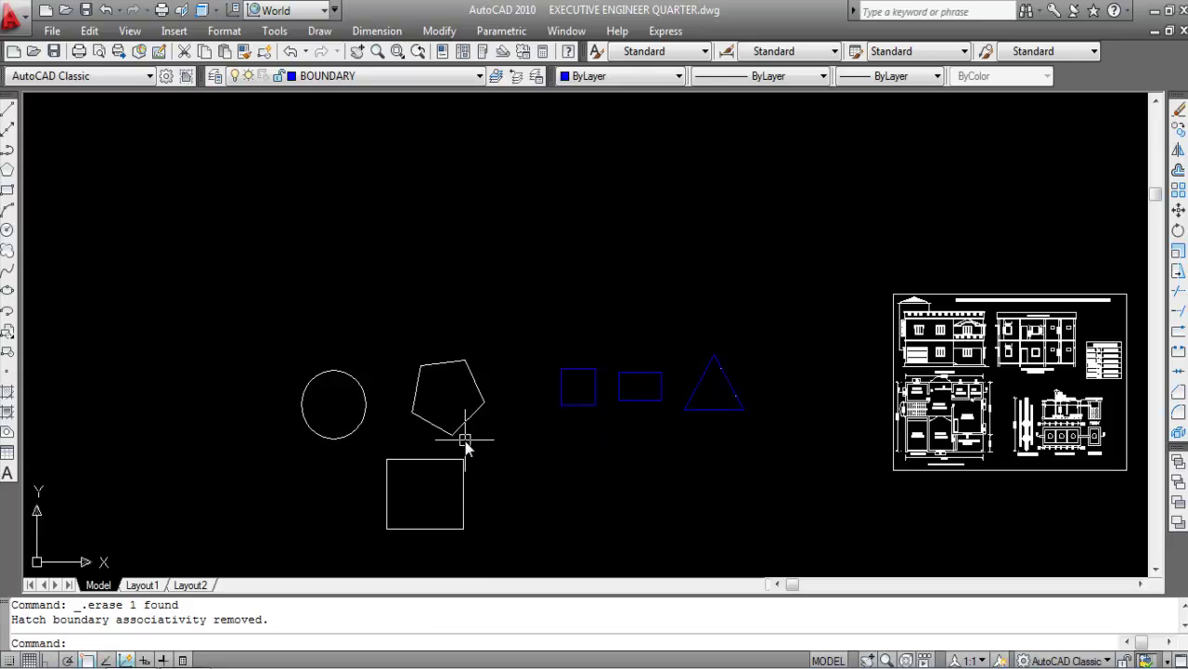
left_click(584, 406)
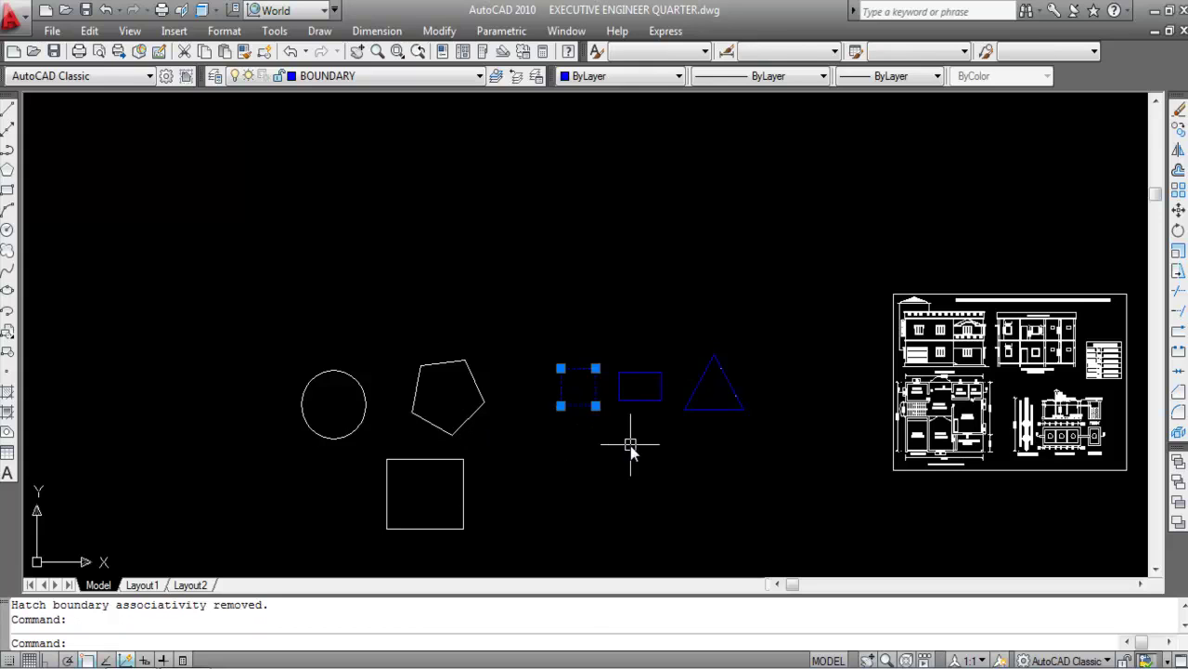
key("Delete")
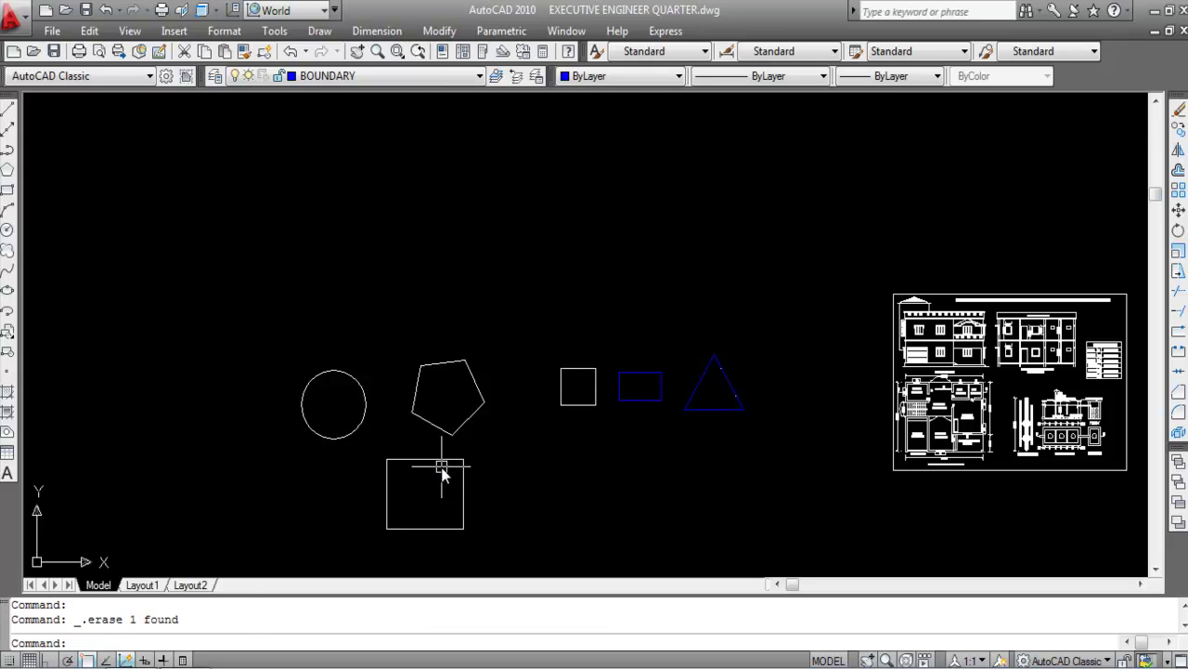
Total the areas of the large square, the pentagon and the circle with Area in Add mode, using the Object option
type("AA")
key("Return")
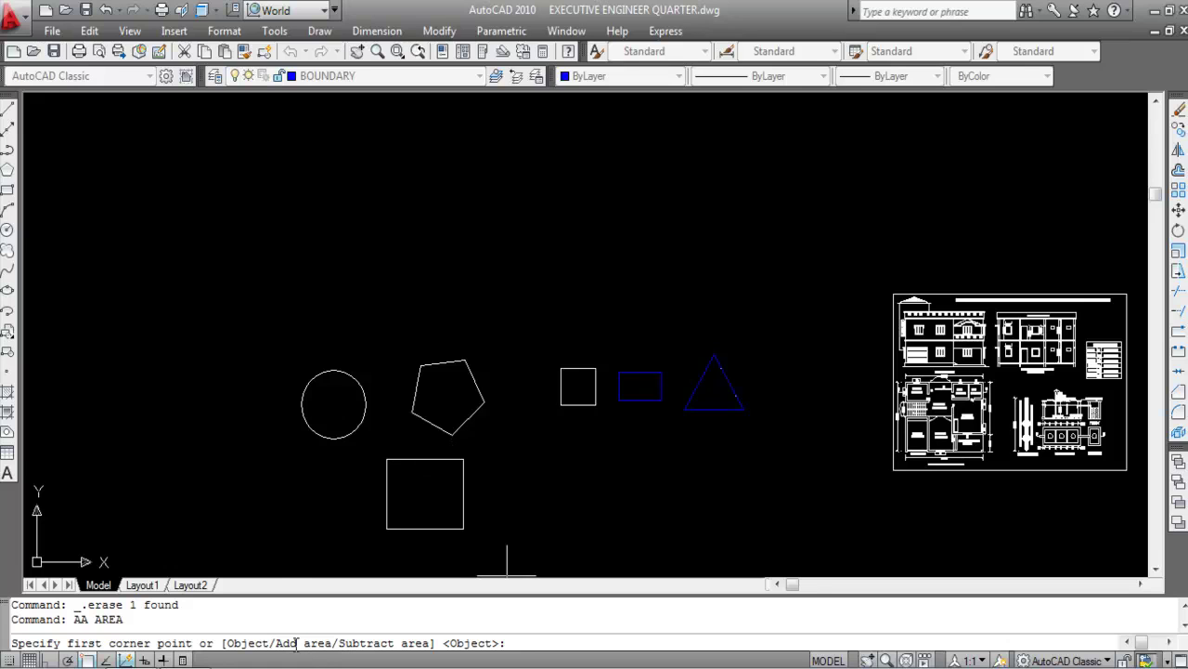
type("A")
key("Return")
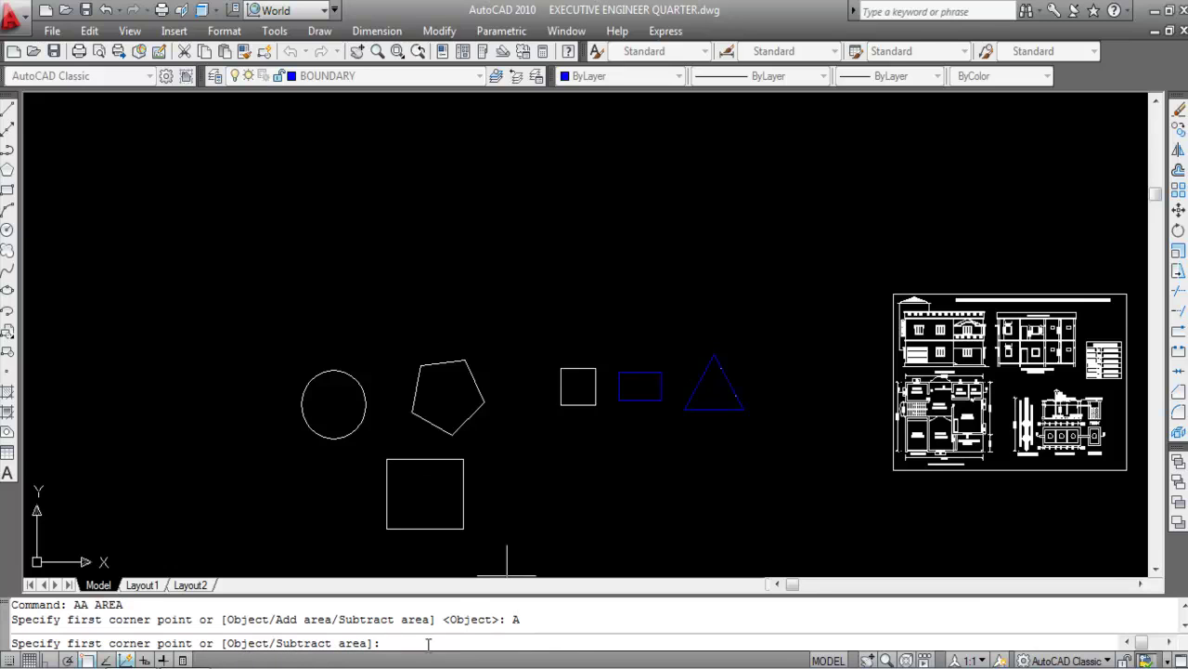
type("O")
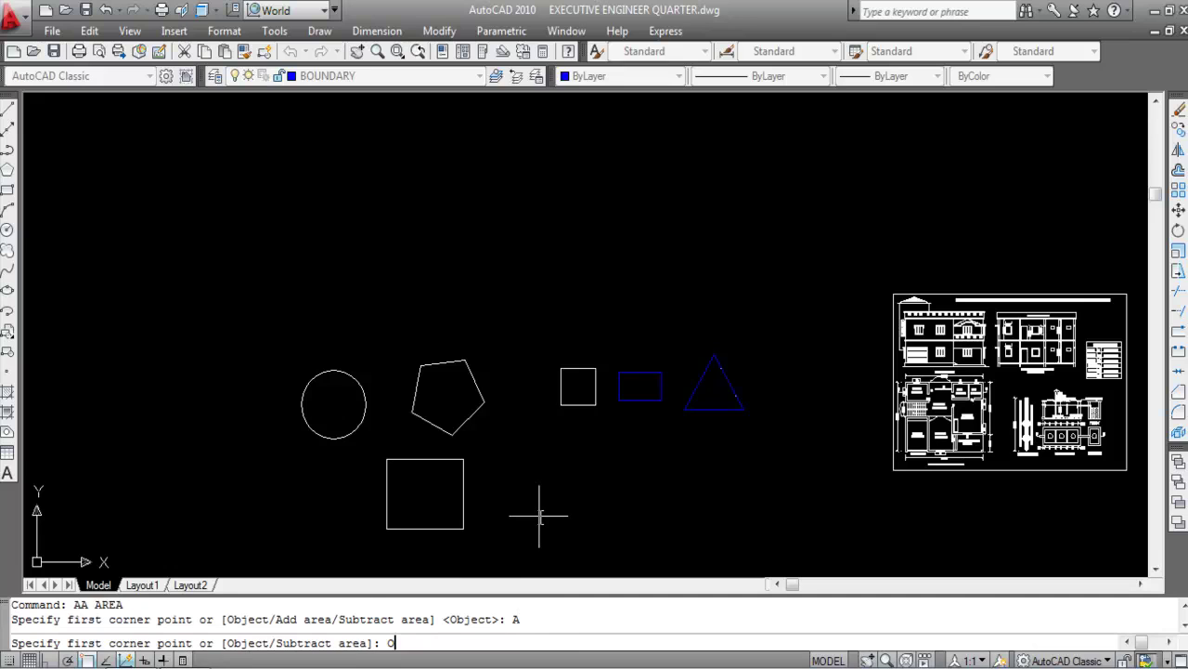
key("Return")
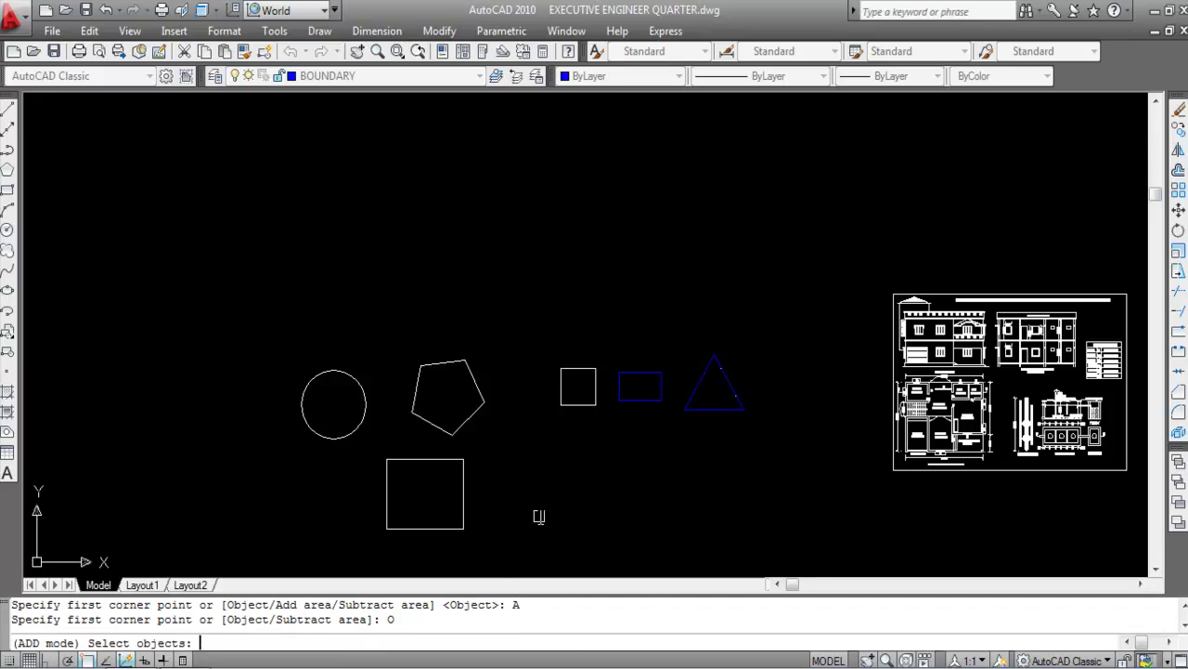
left_click(464, 479)
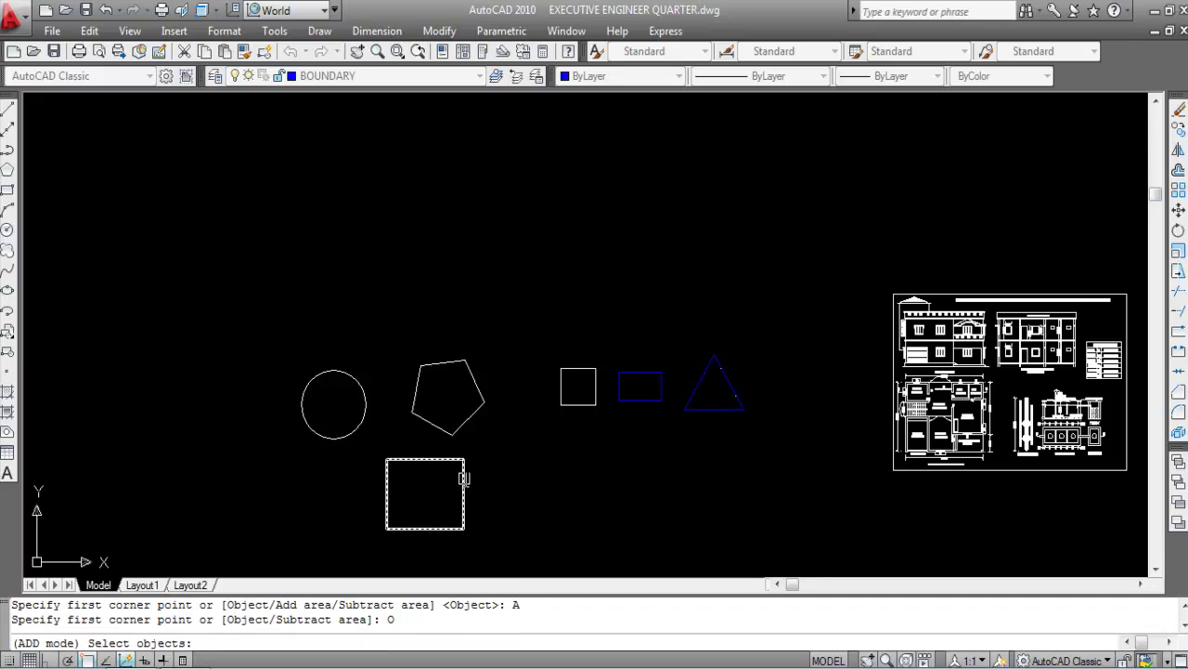
left_click(465, 478)
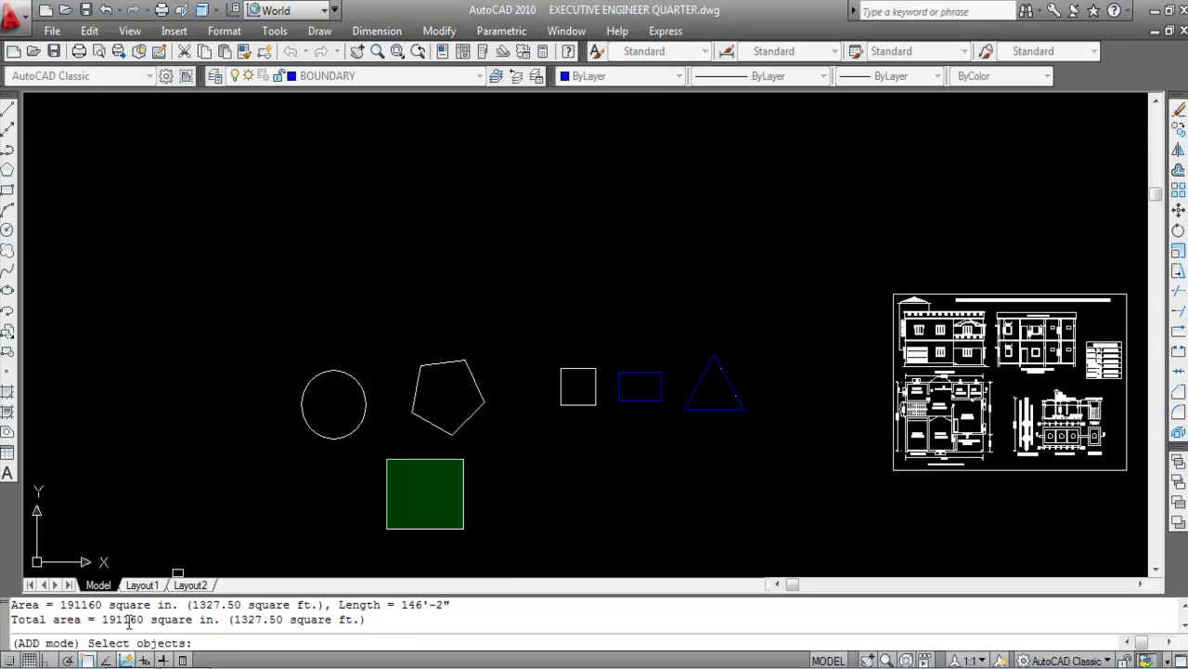
left_click(461, 425)
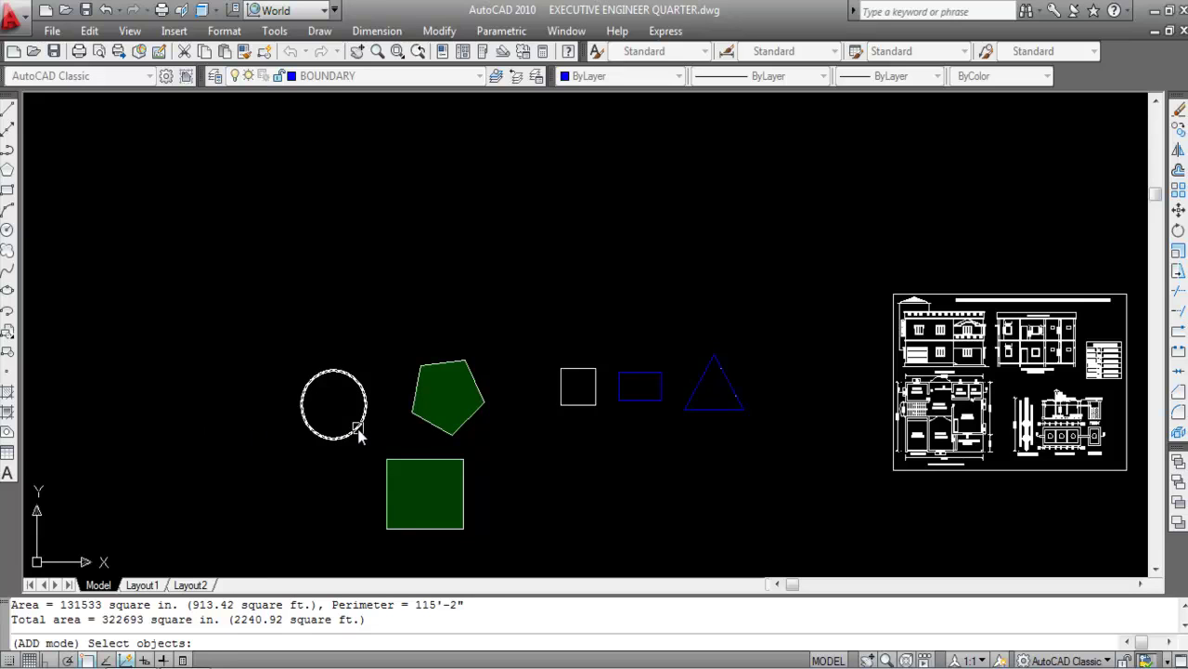
left_click(358, 429)
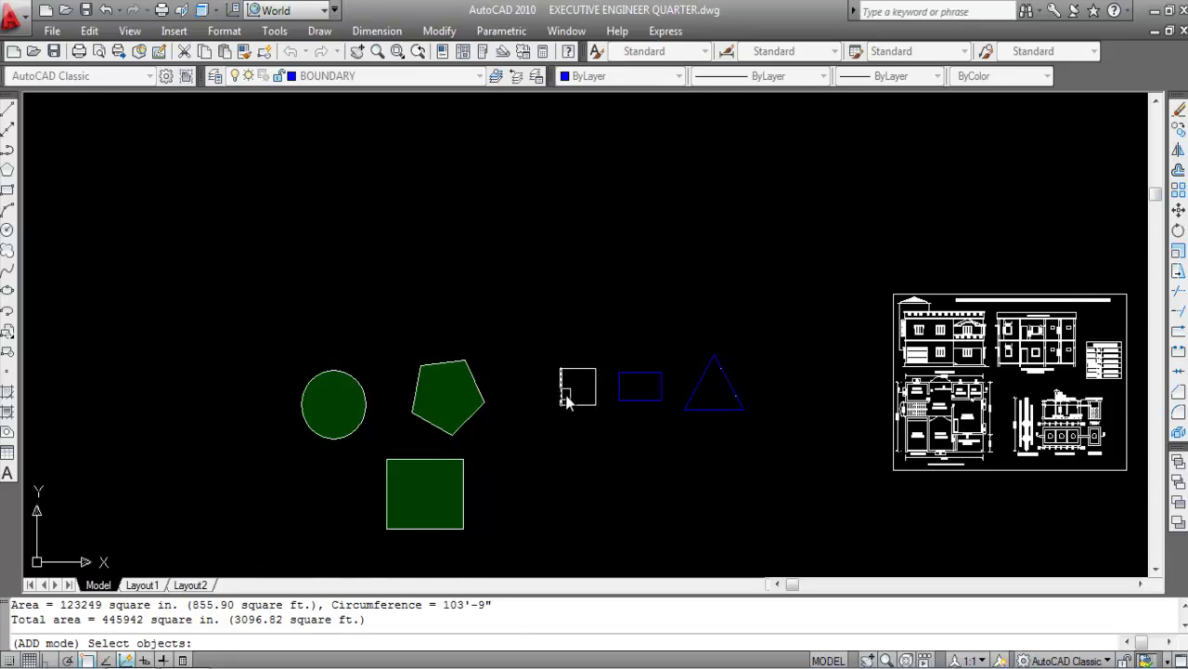
Add the small white square to the running area total through its four corner points, and end the Area command
scroll(569, 397, "up", 2)
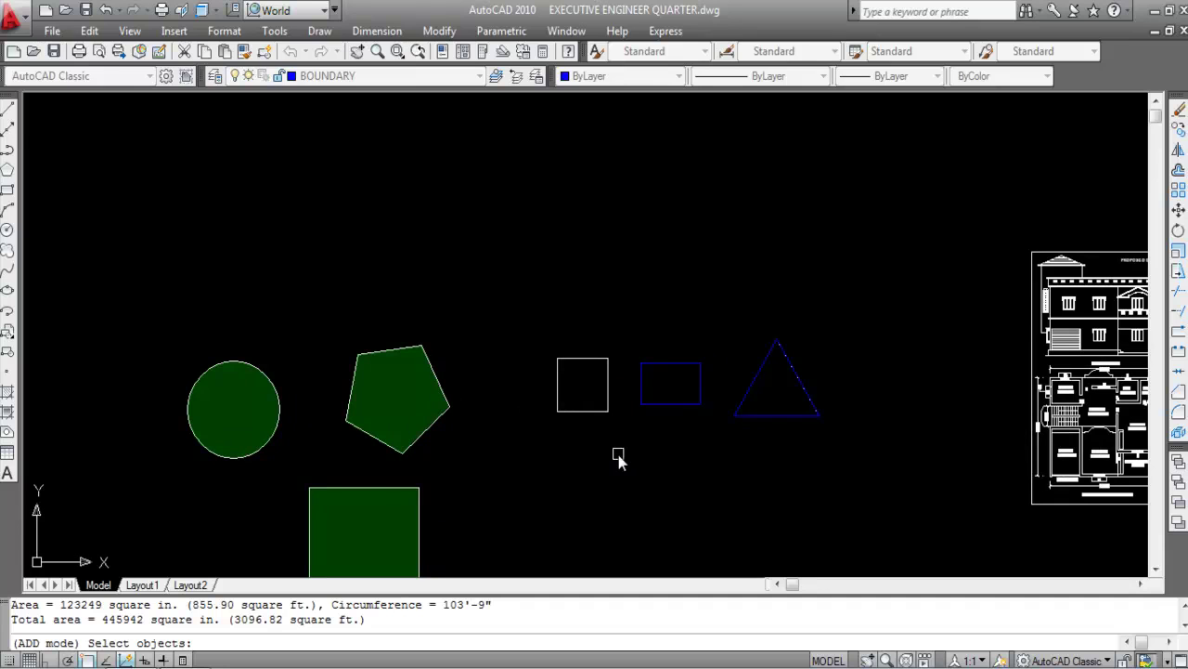
key("Return")
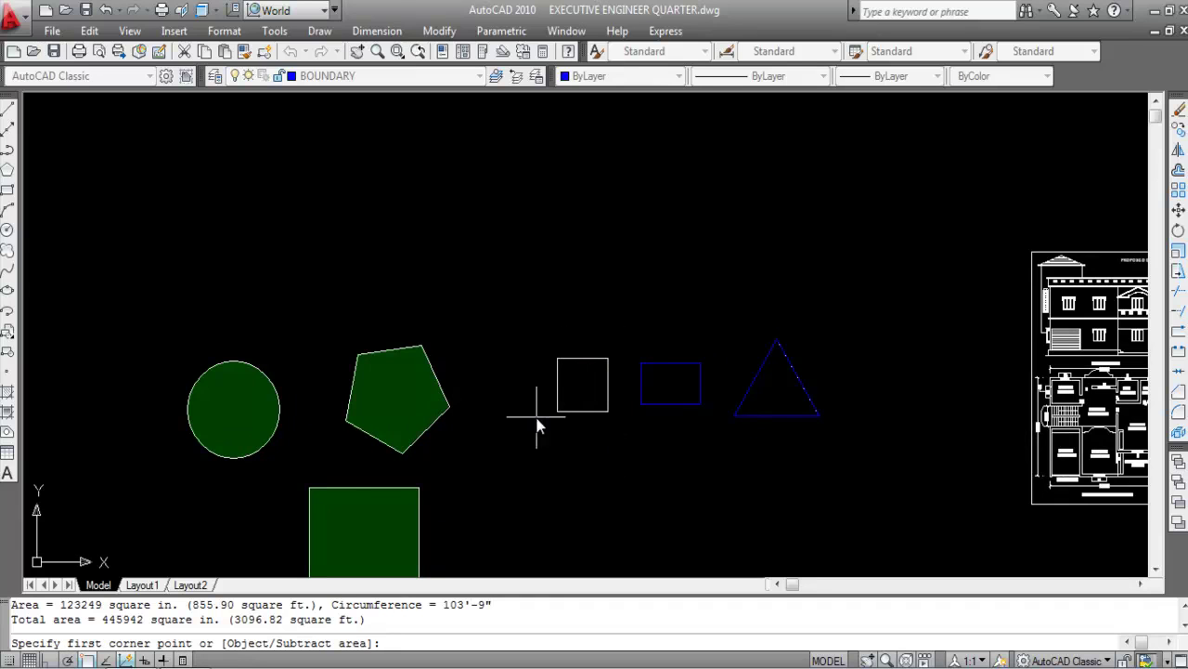
left_click(558, 358)
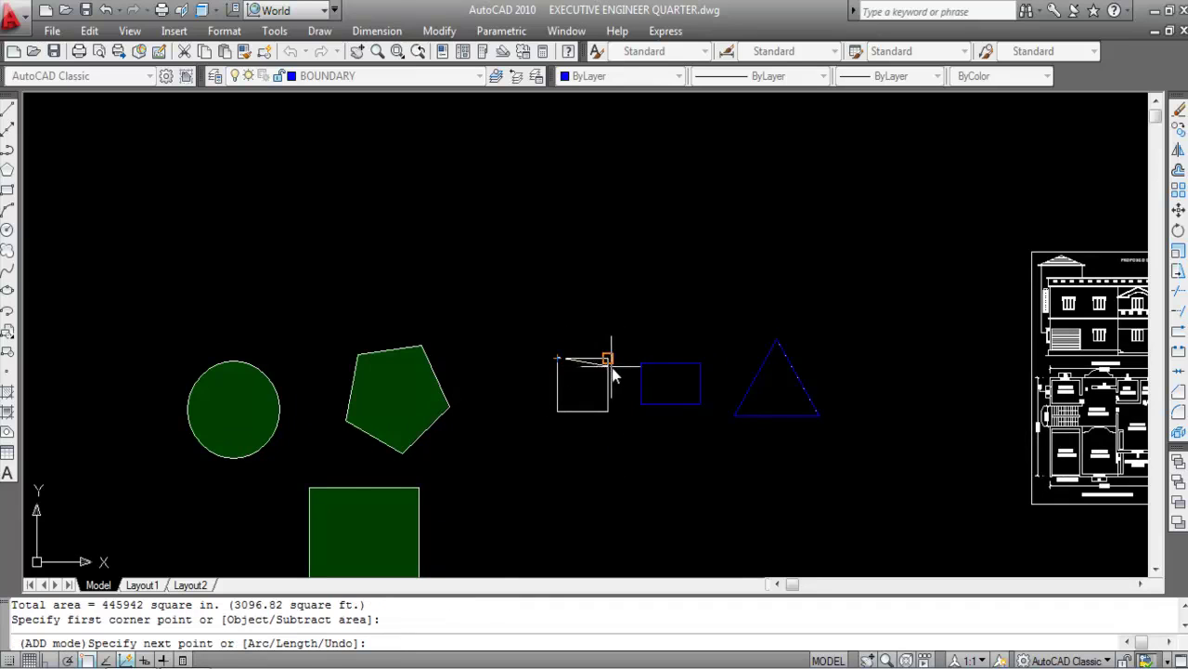
left_click(608, 359)
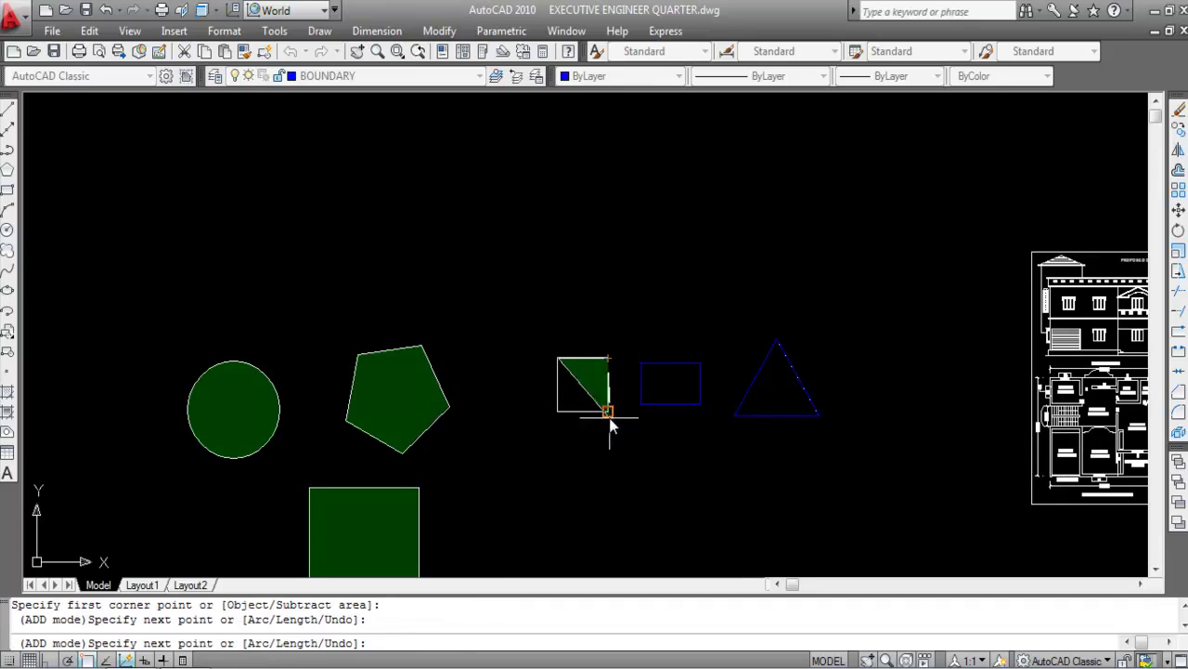
left_click(608, 410)
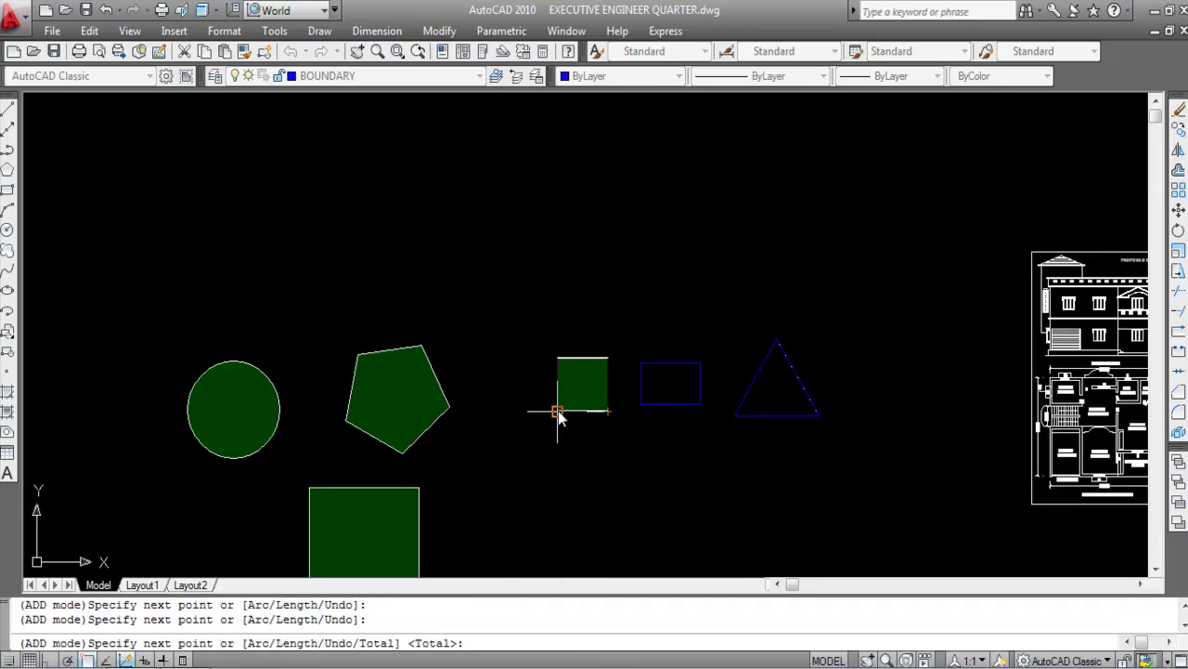
left_click(558, 411)
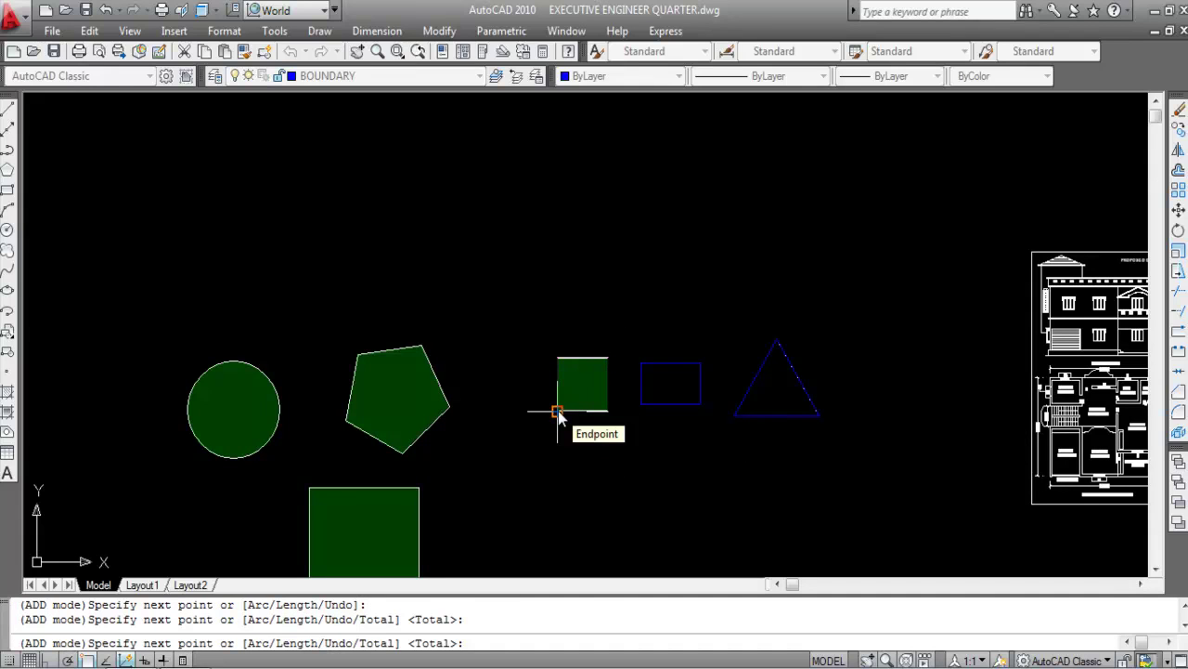
key("Return")
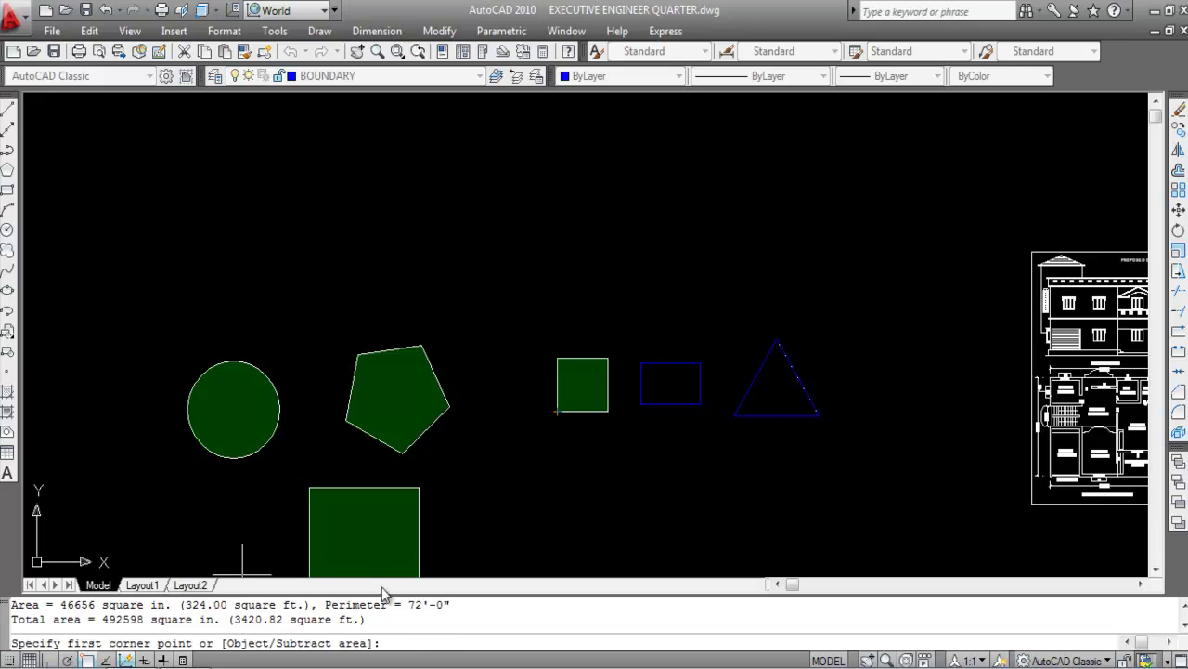
scroll(441, 367, "down", 1)
scroll(439, 433, "down", 1)
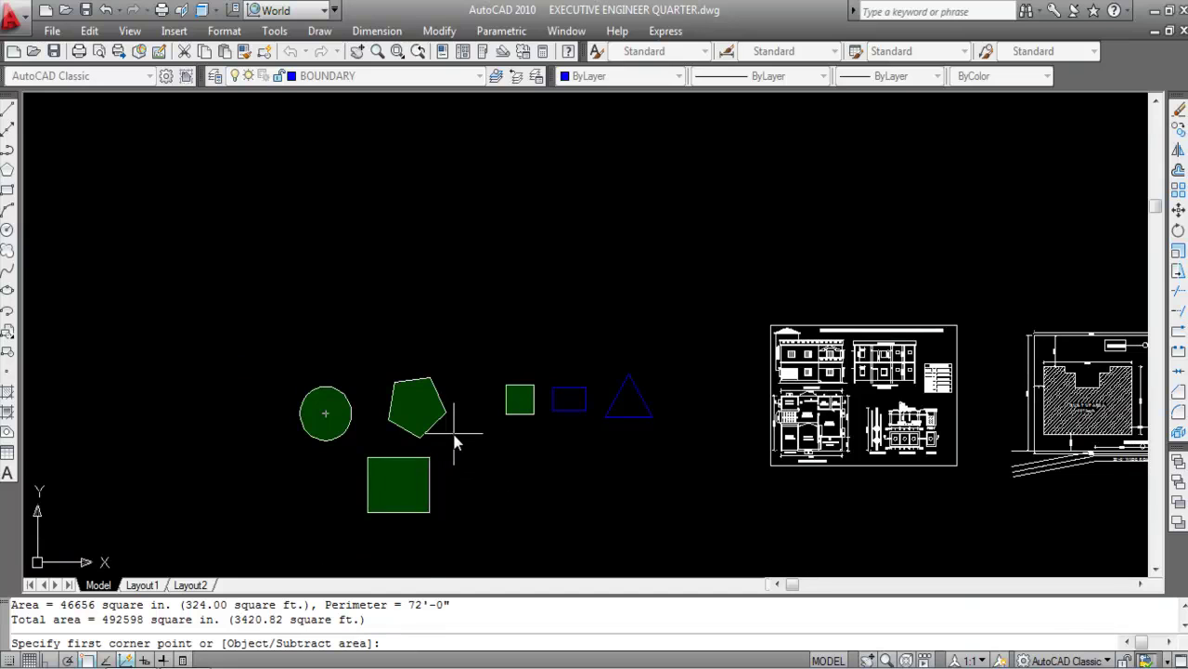
key("Escape")
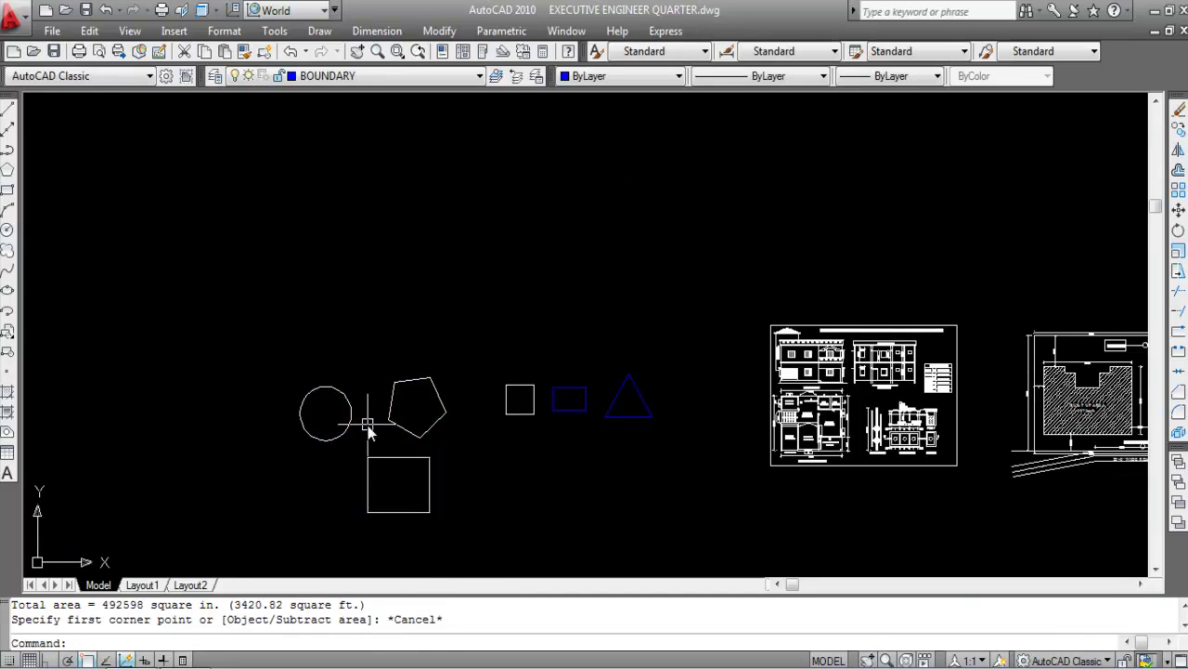
Check on the site plan how the plot outline and the built-up area hatch are drawn, and clear the selection
scroll(446, 418, "down", 2)
scroll(901, 445, "up", 4)
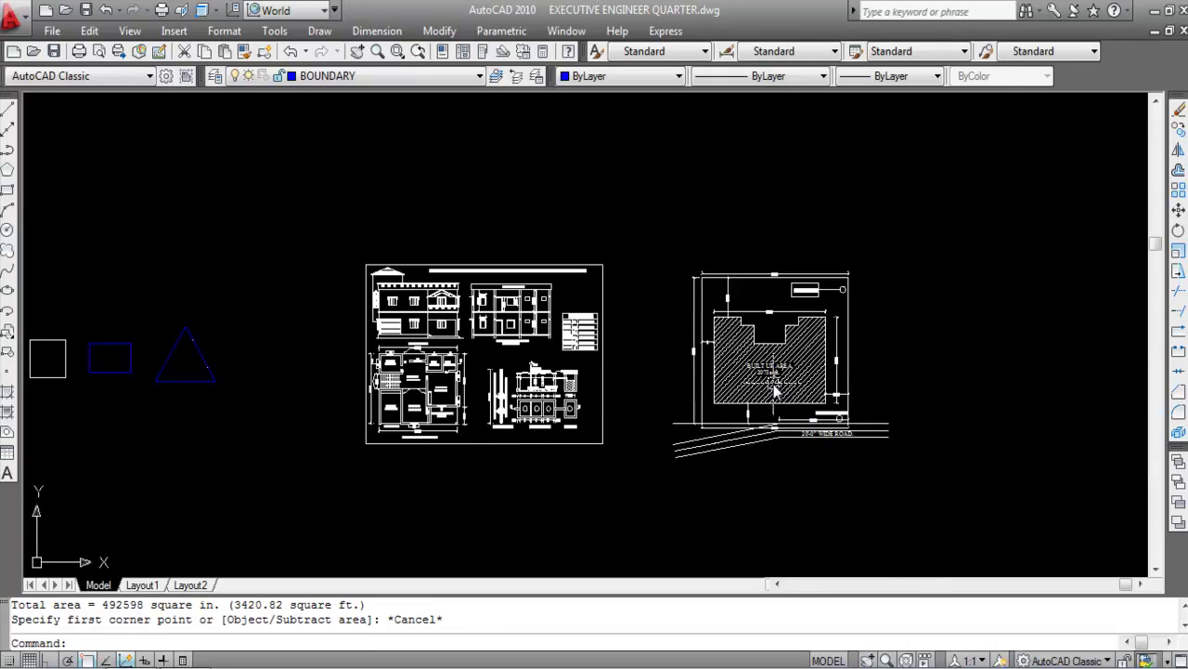
scroll(775, 392, "up", 2)
left_click(881, 312)
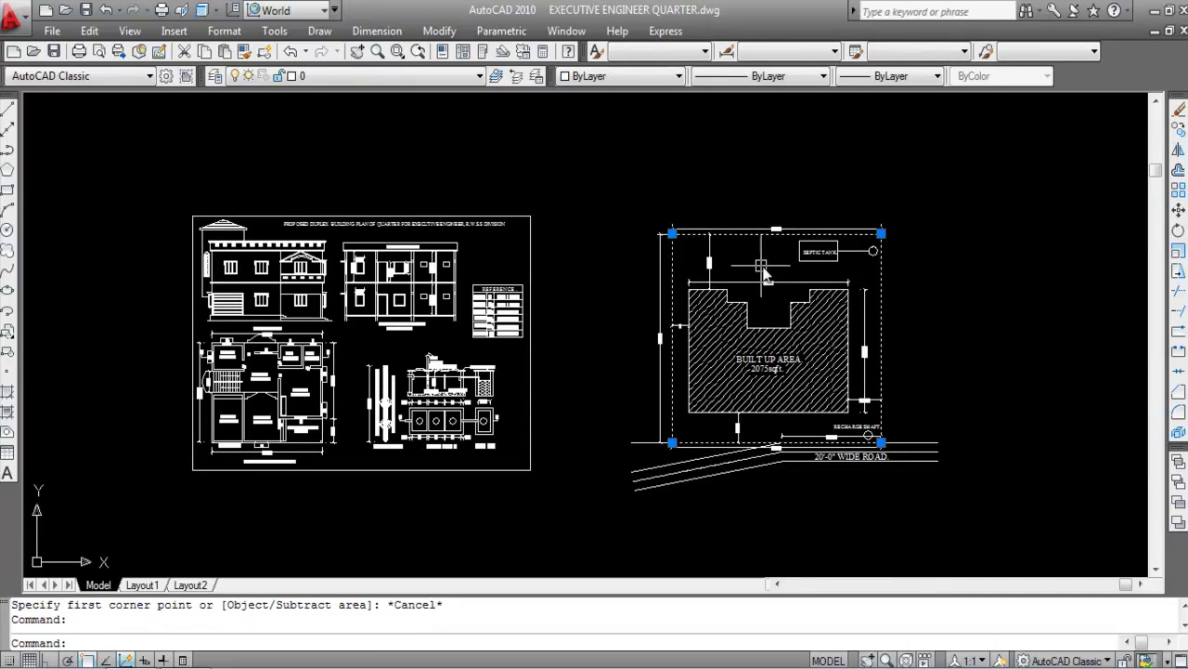
key("Escape")
scroll(757, 315, "up", 2)
left_click(757, 341)
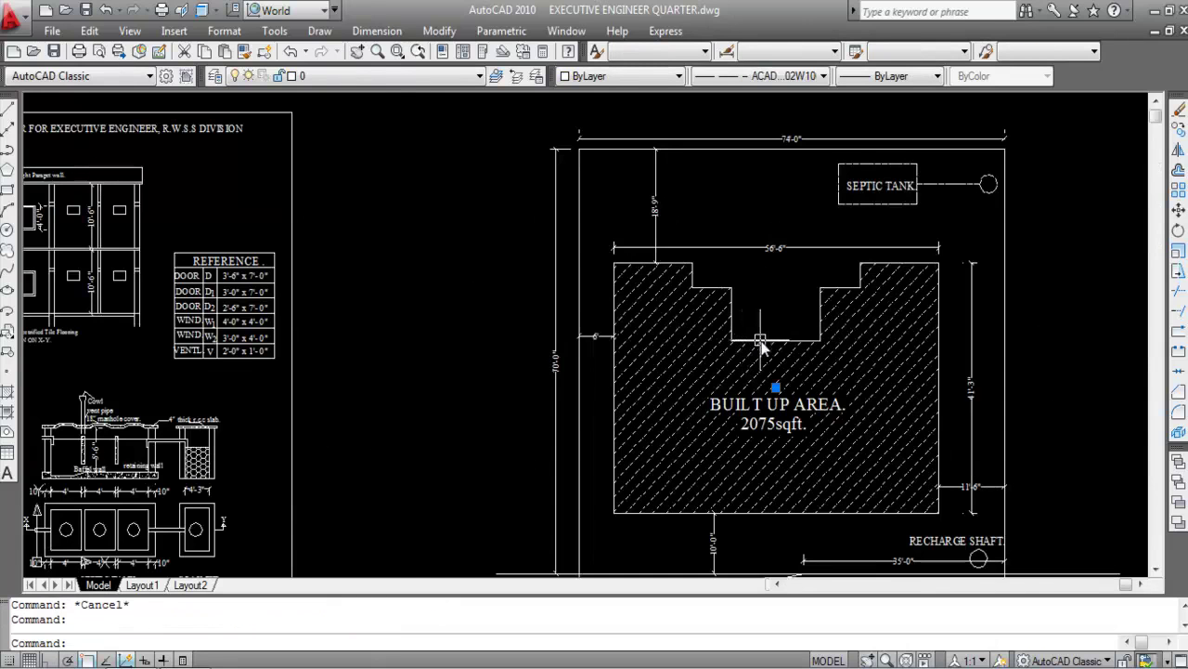
scroll(756, 341, "up", 3)
scroll(655, 274, "down", 1)
scroll(743, 371, "down", 2)
key("Escape")
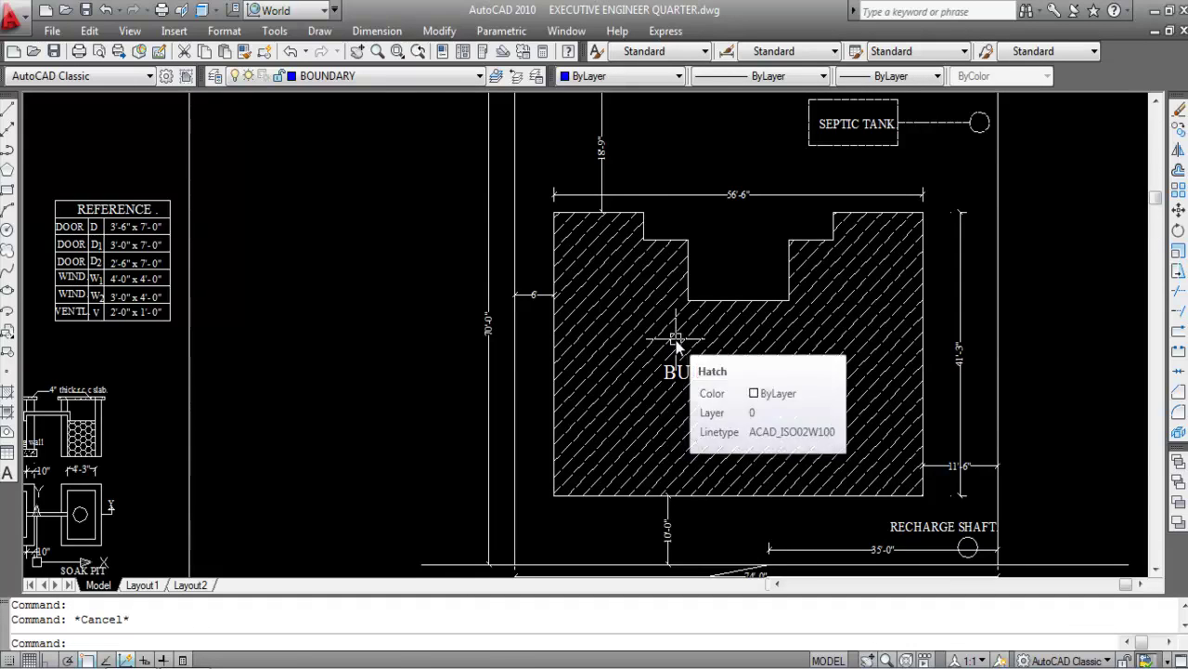
Copy the site plan's plot outline and stepped built-up area outline to the empty space beside the large square
scroll(676, 339, "down", 2)
left_click(576, 223)
scroll(696, 302, "up", 5)
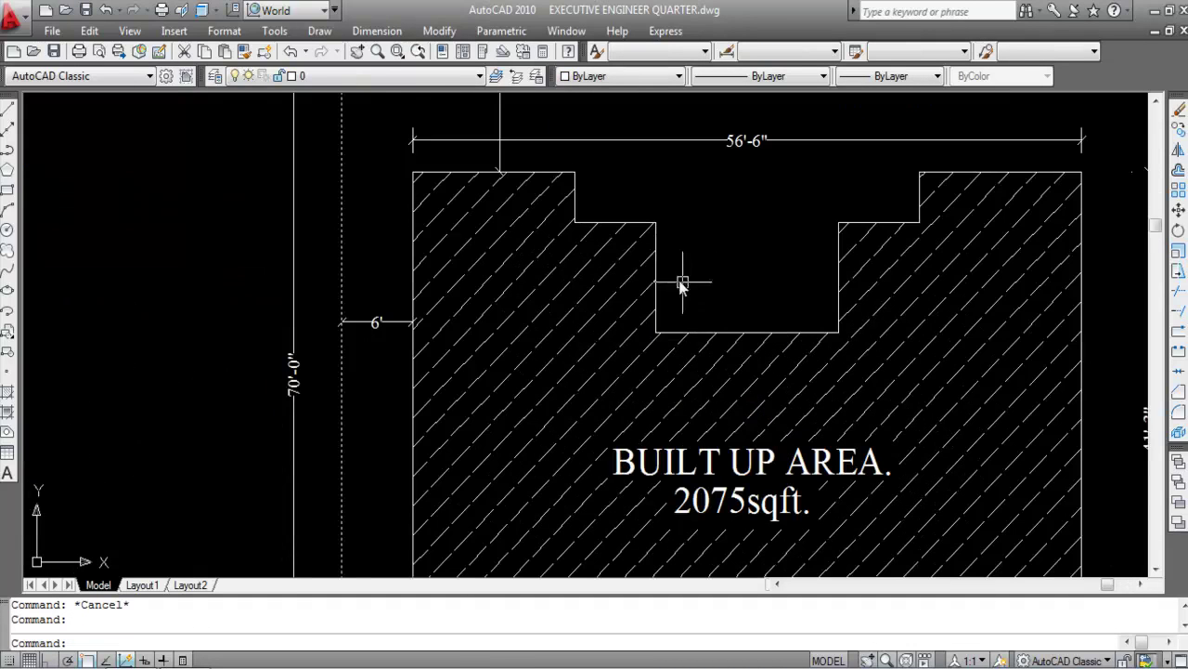
left_click(657, 297)
scroll(774, 278, "down", 6)
type("CO")
key("Return")
left_click(687, 383)
scroll(920, 240, "down", 4)
left_click(498, 383)
key("Escape")
scroll(511, 409, "up", 3)
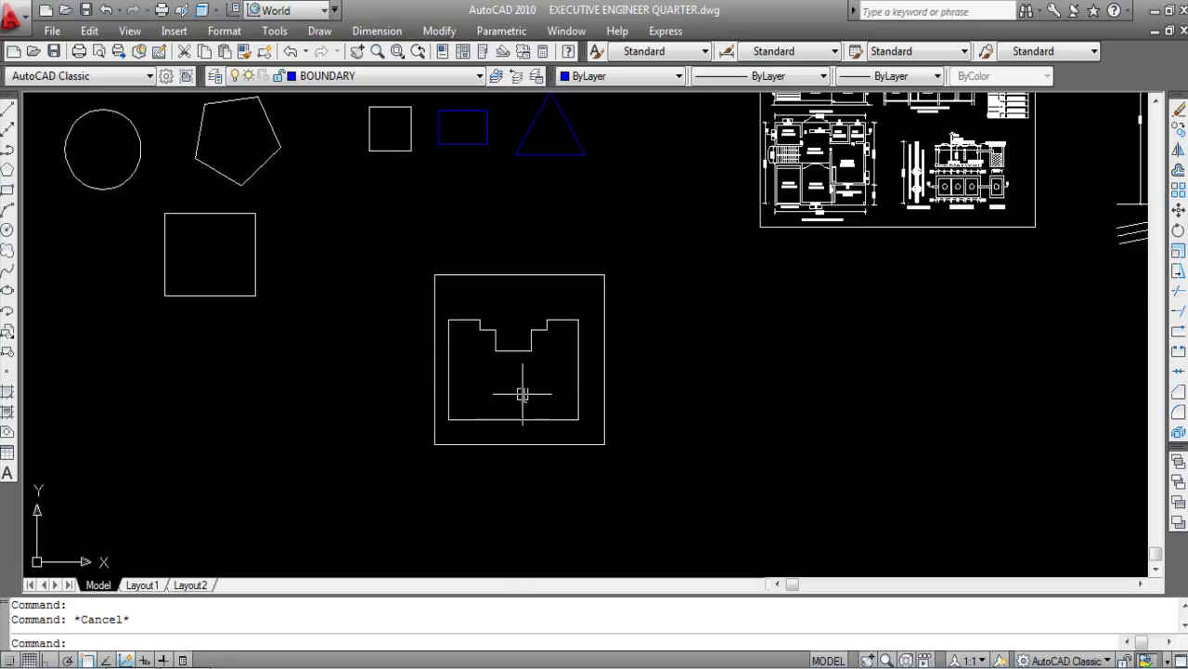
Measure the copied plot outline as an object with Area in Add mode
type("AA")
key("Return")
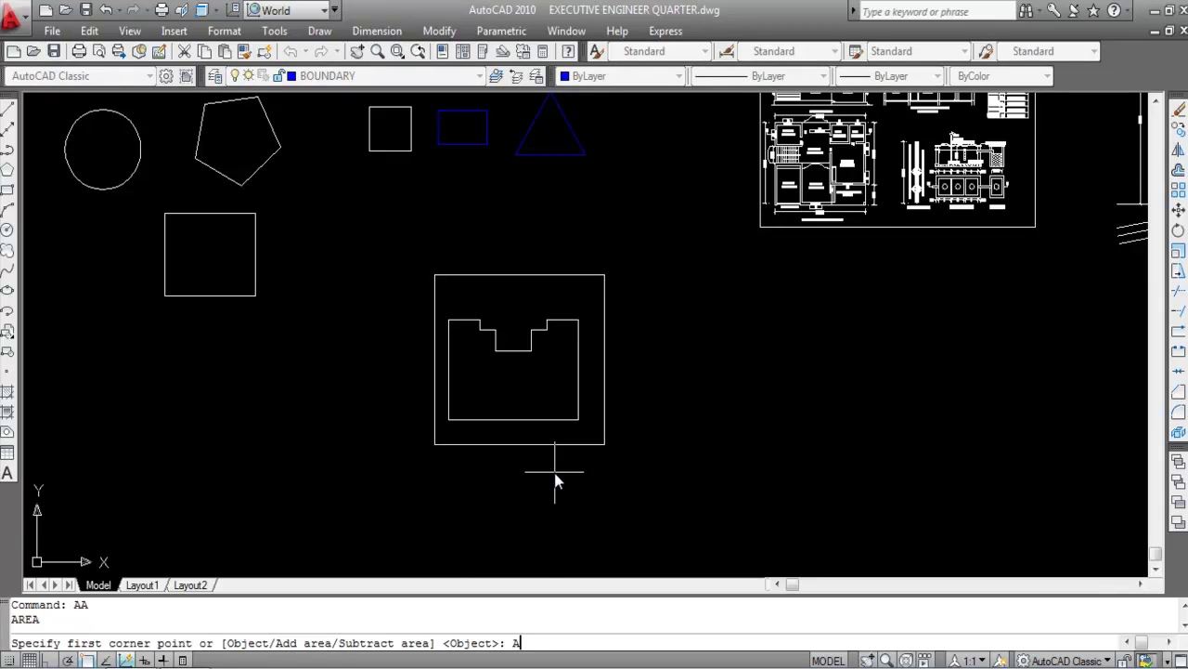
key("Return")
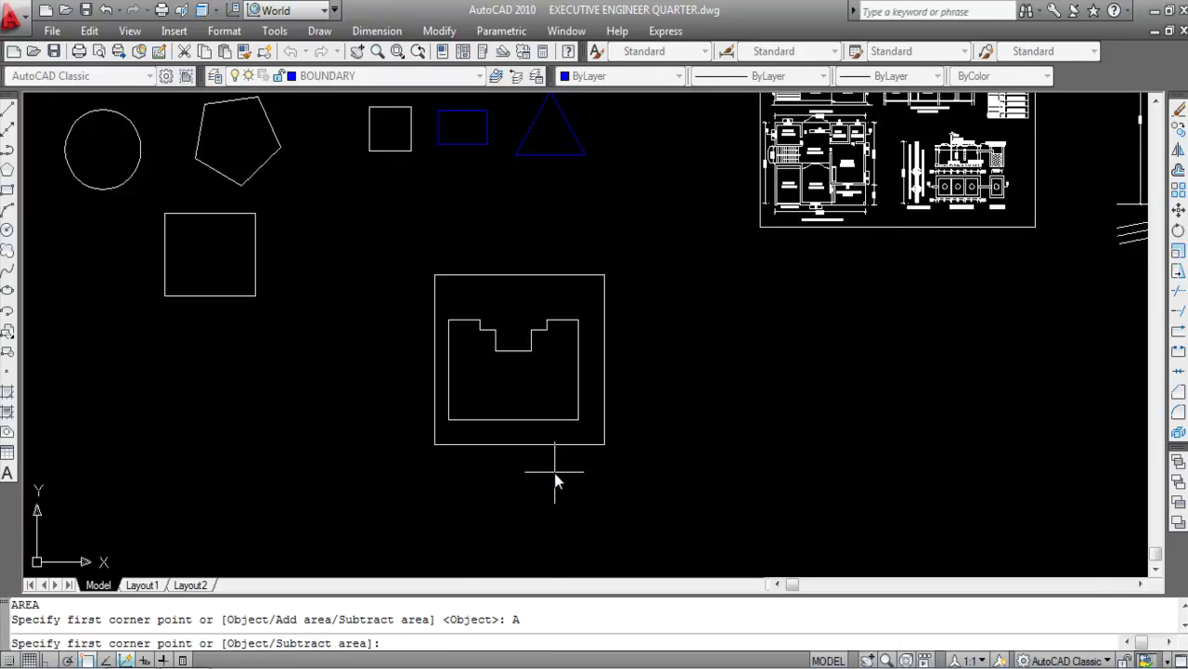
type("O")
key("Return")
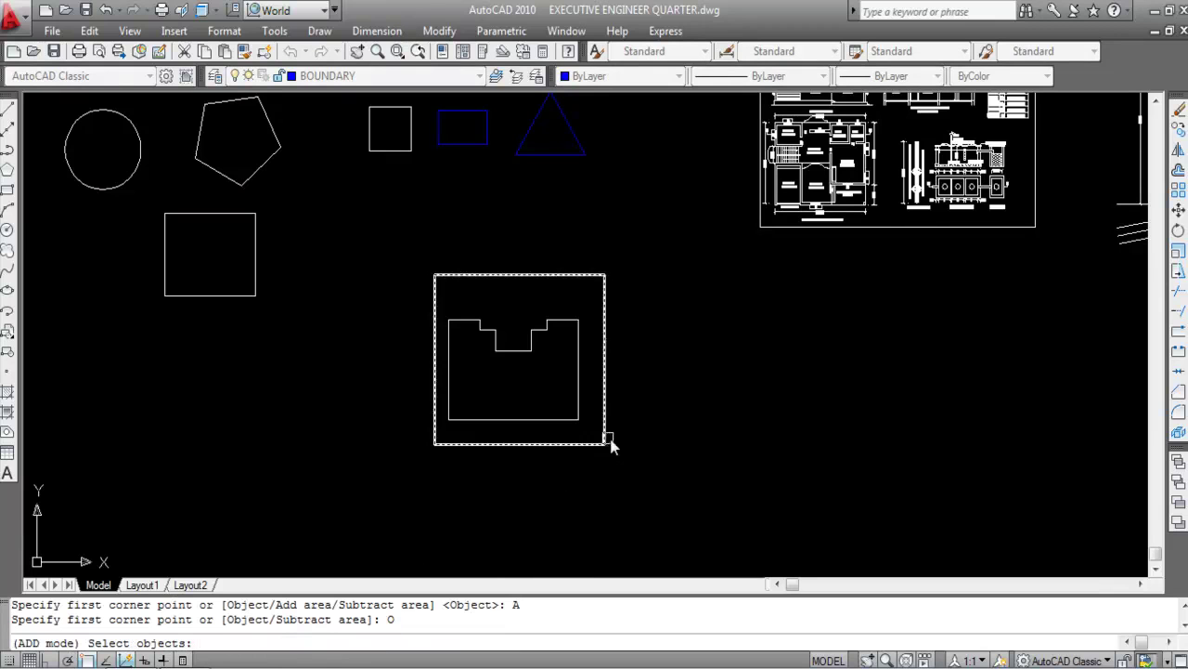
left_click(606, 371)
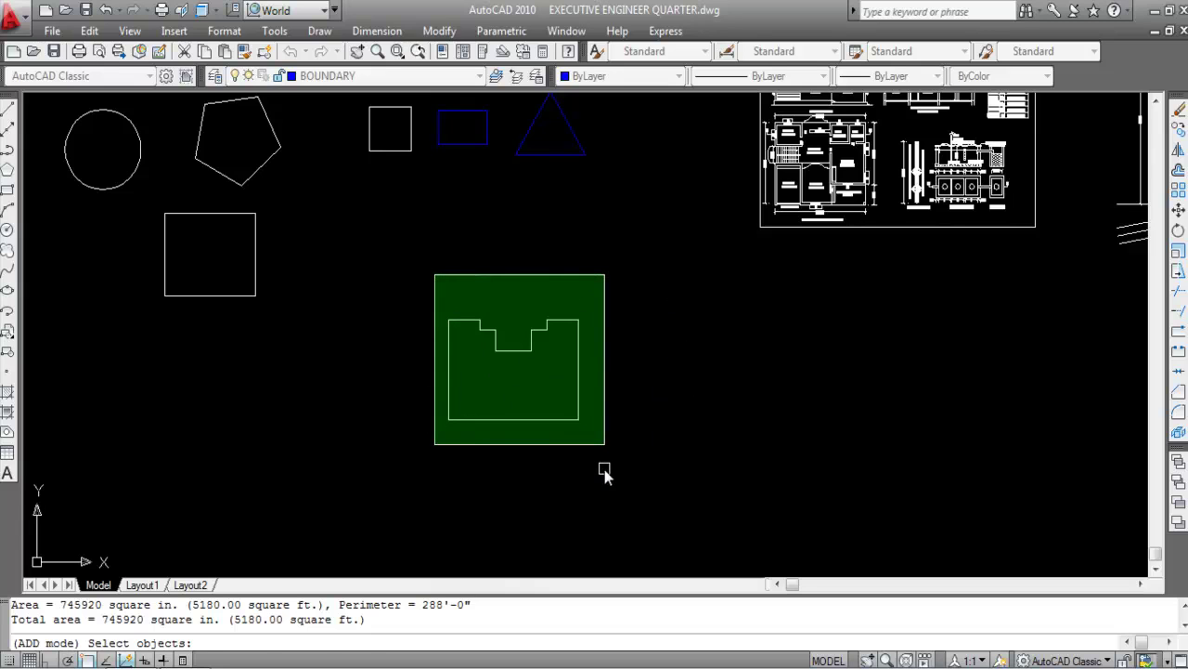
key("Return")
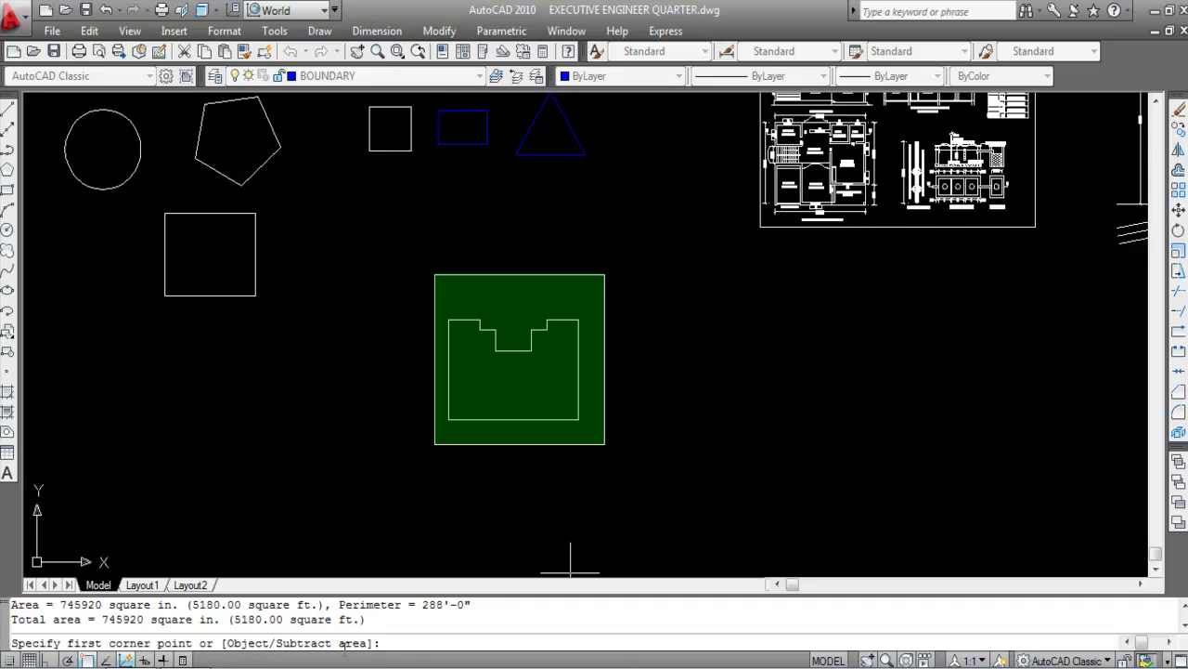
Subtract the inner built-up outline from the plot's area as an object in Subtract mode, and end the Area command
type("S")
key("Return")
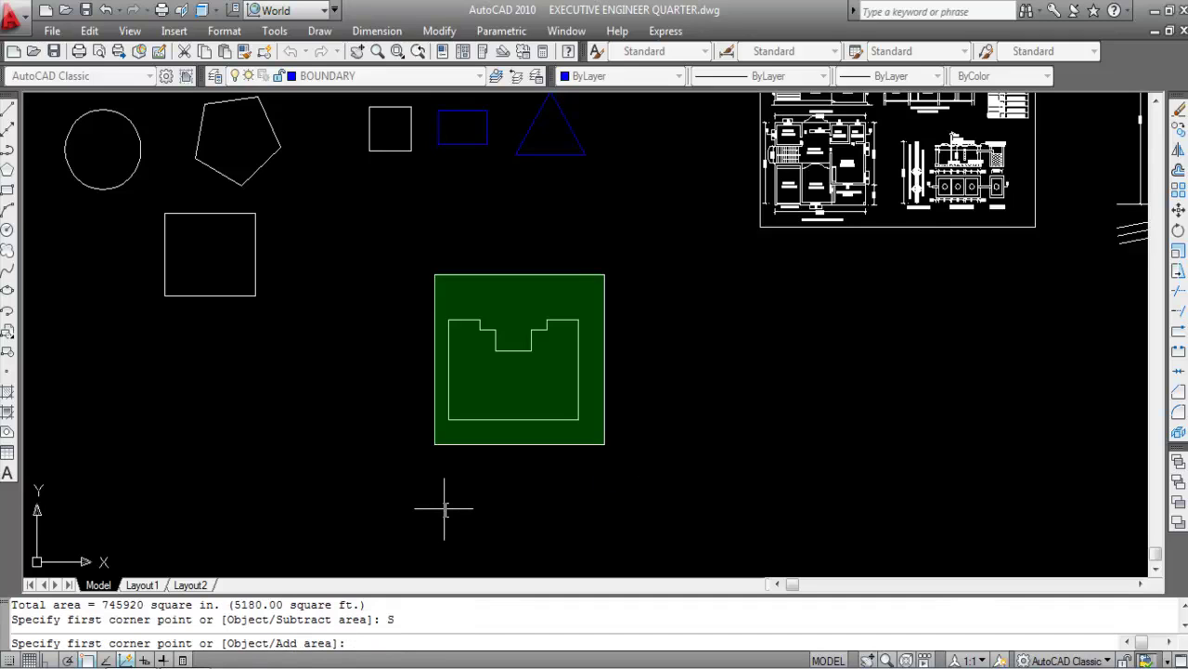
type("O")
key("Return")
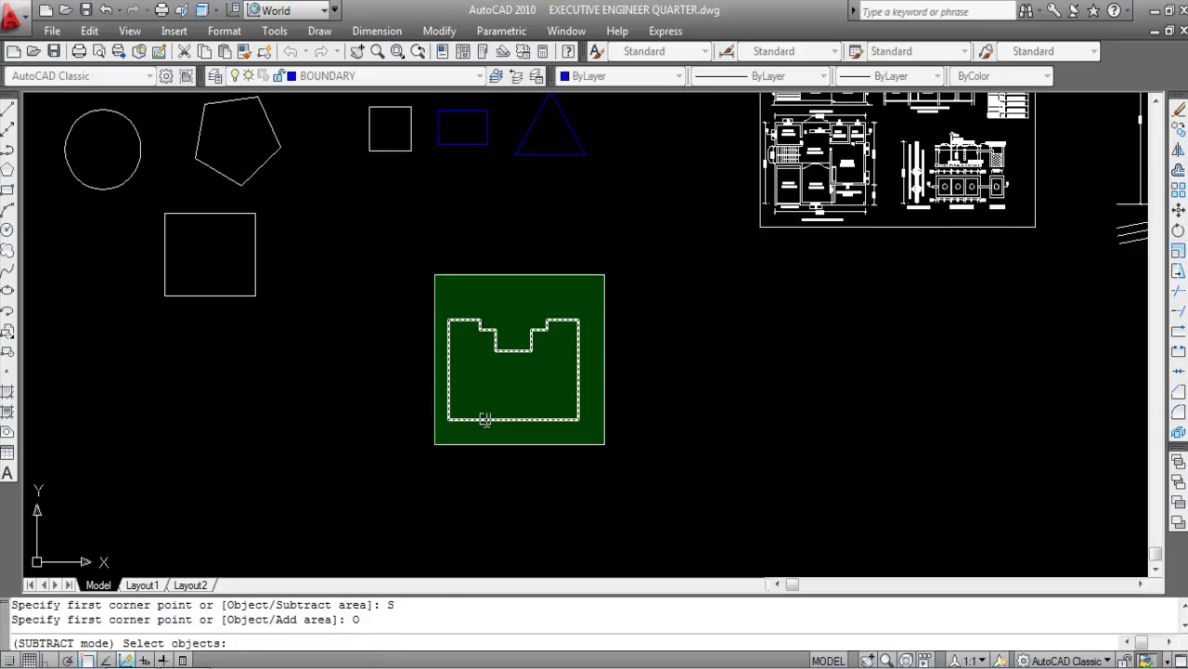
left_click(485, 420)
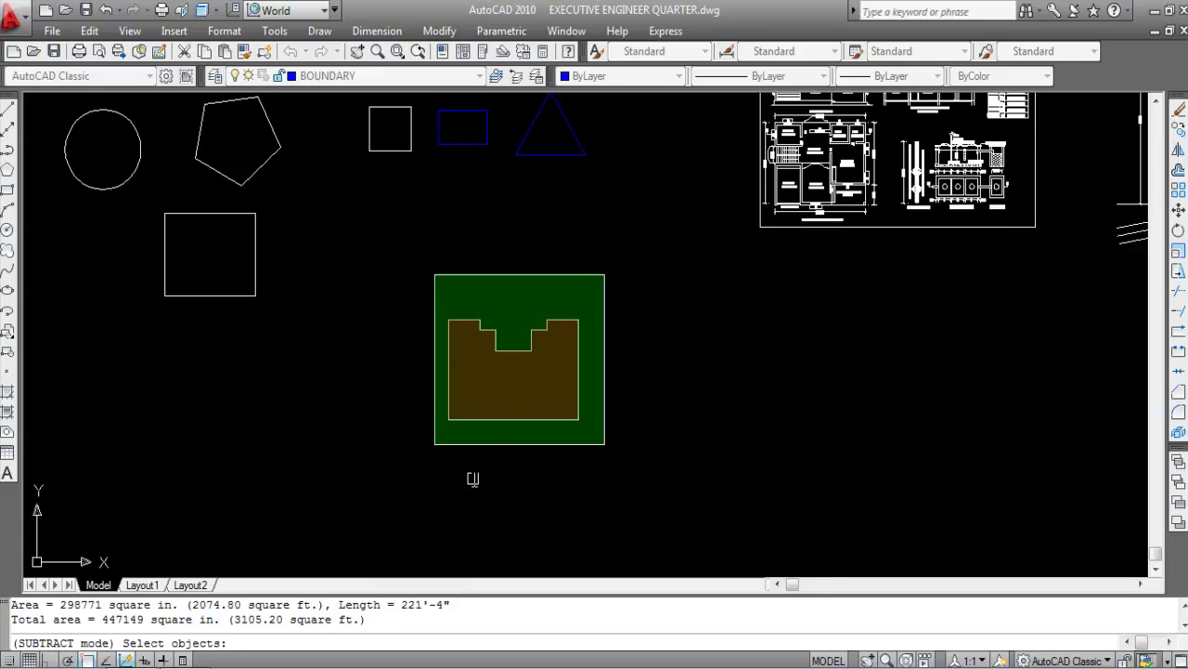
key("Escape")
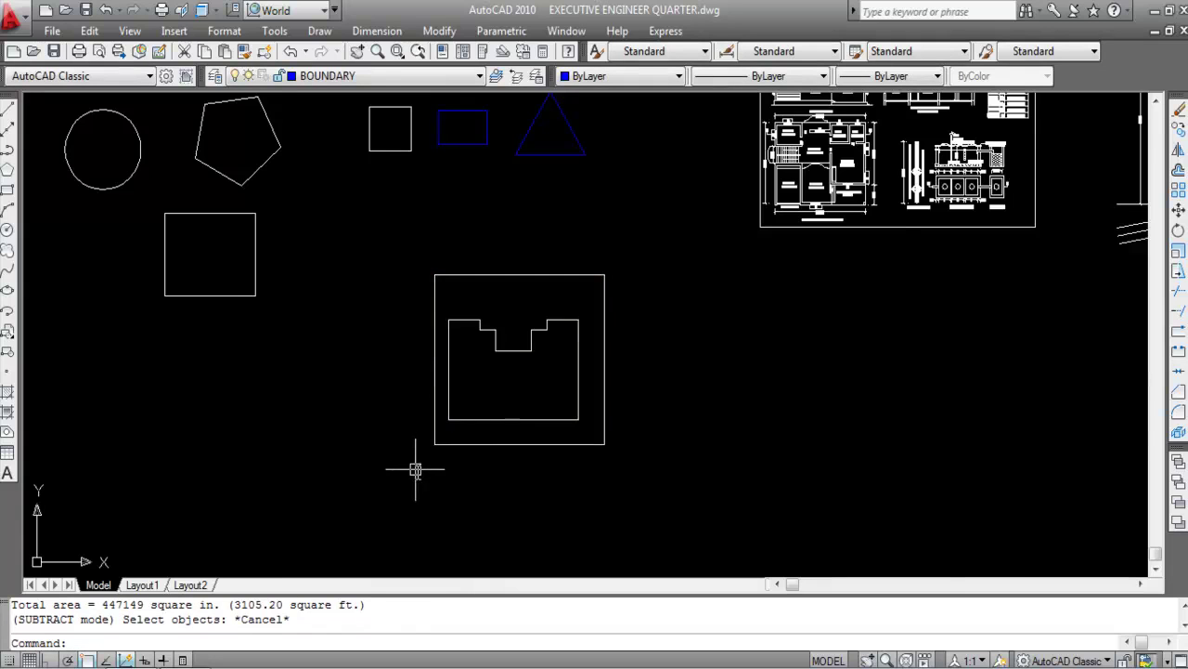
Copy the four outer wall lines of the ground floor plan to the empty space below the drawing sheet
scroll(415, 467, "down", 2)
scroll(735, 337, "up", 6)
scroll(749, 372, "down", 3)
scroll(621, 364, "up", 2)
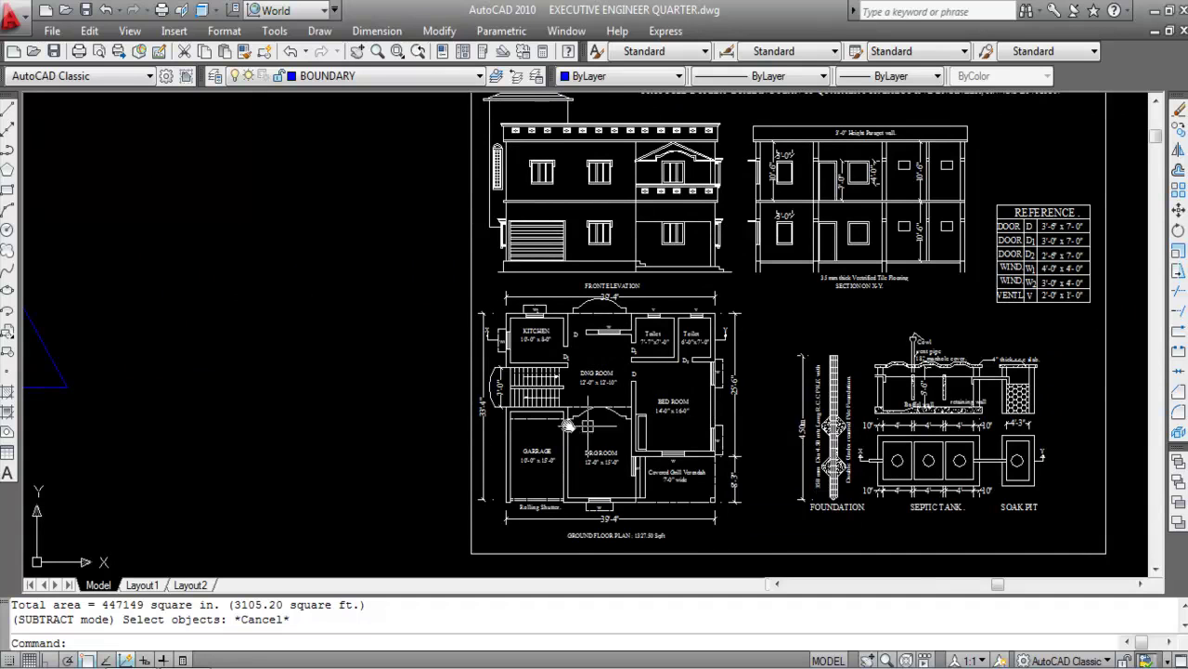
scroll(510, 330, "up", 5)
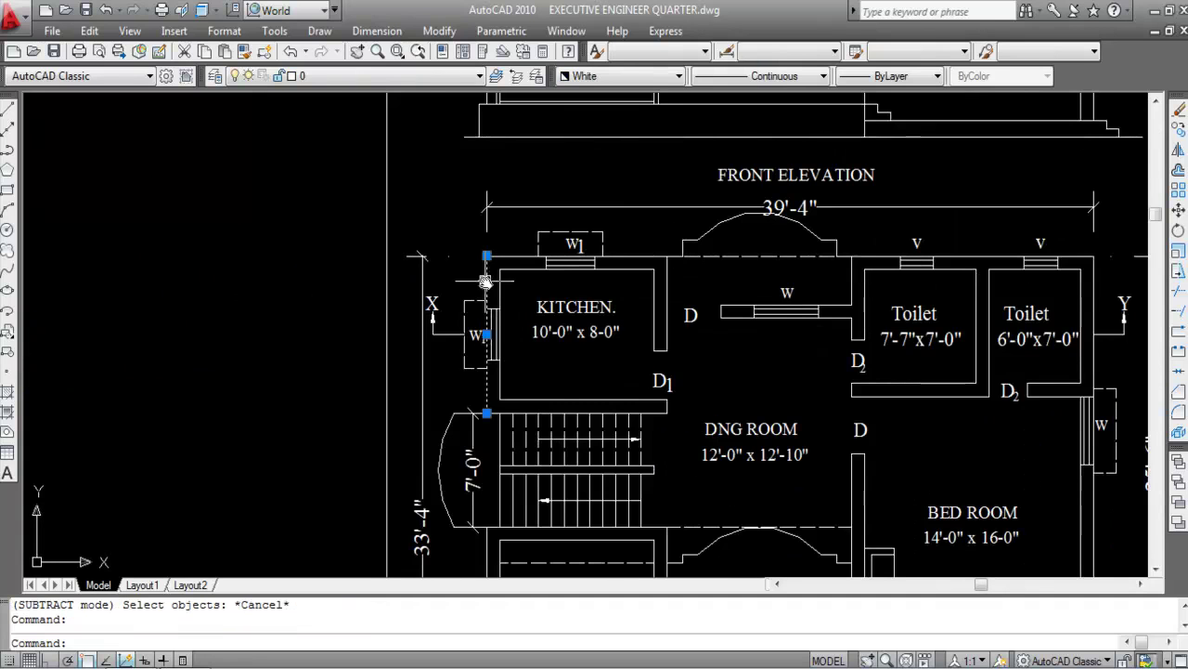
left_click(487, 274)
scroll(422, 245, "down", 2)
scroll(567, 249, "up", 3)
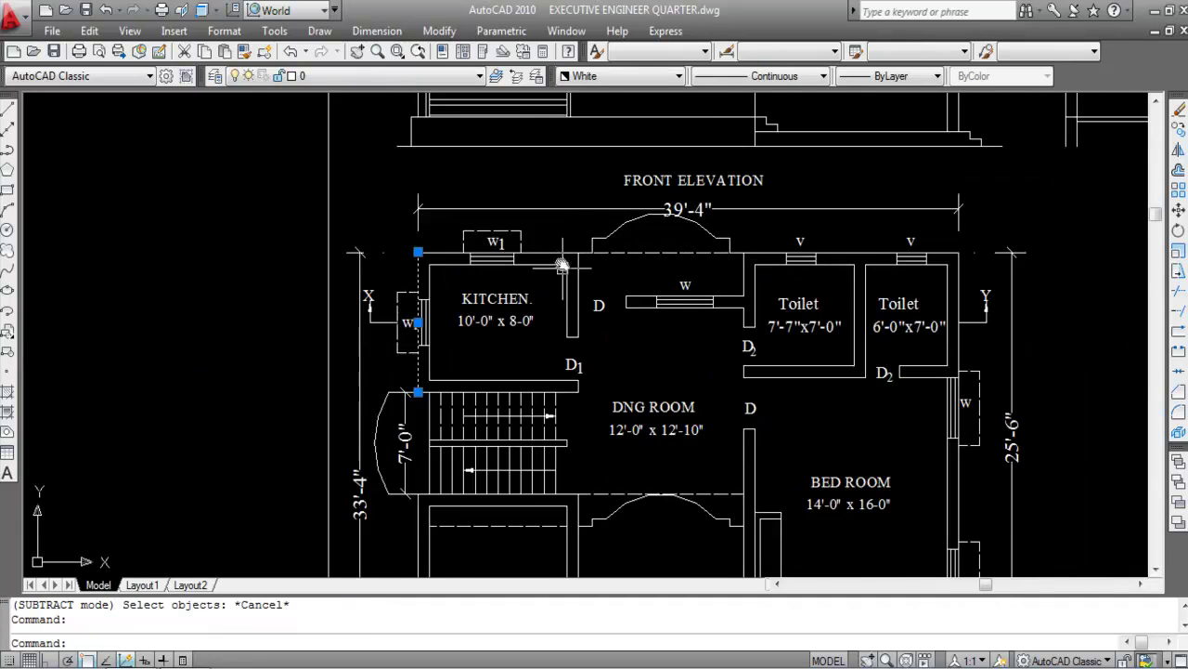
left_click(559, 252)
scroll(552, 215, "down", 8)
scroll(748, 241, "up", 6)
scroll(732, 241, "up", 3)
left_click(685, 229)
scroll(769, 207, "down", 7)
scroll(708, 362, "up", 2)
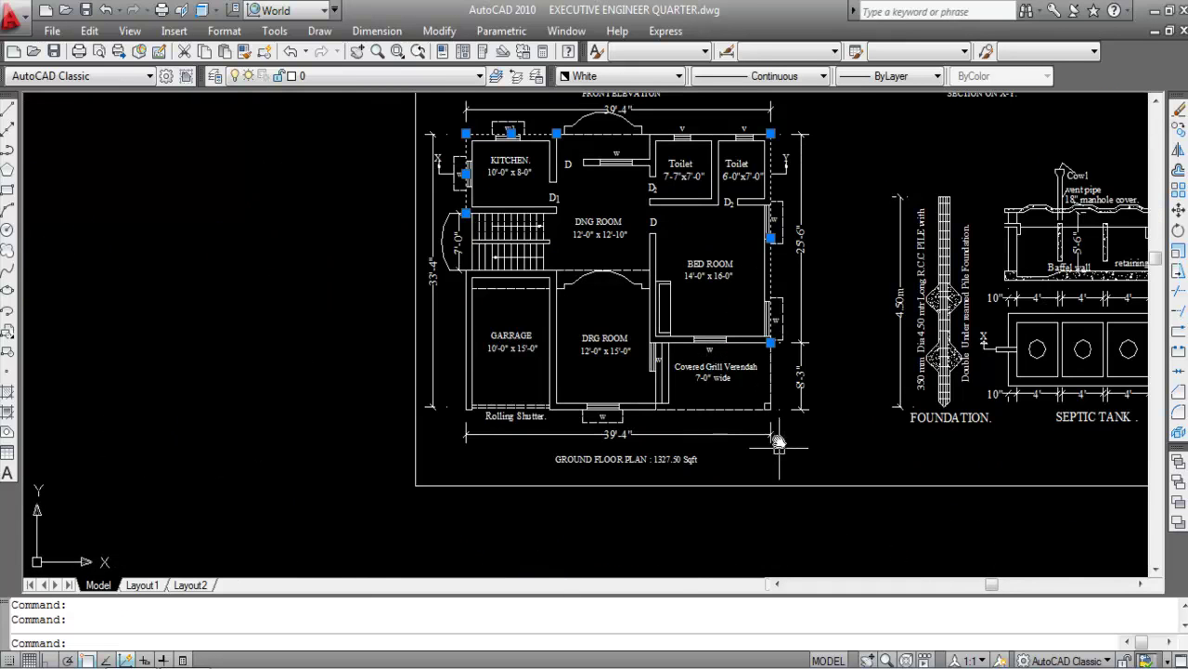
scroll(591, 419, "up", 3)
left_click(684, 400)
scroll(711, 458, "down", 4)
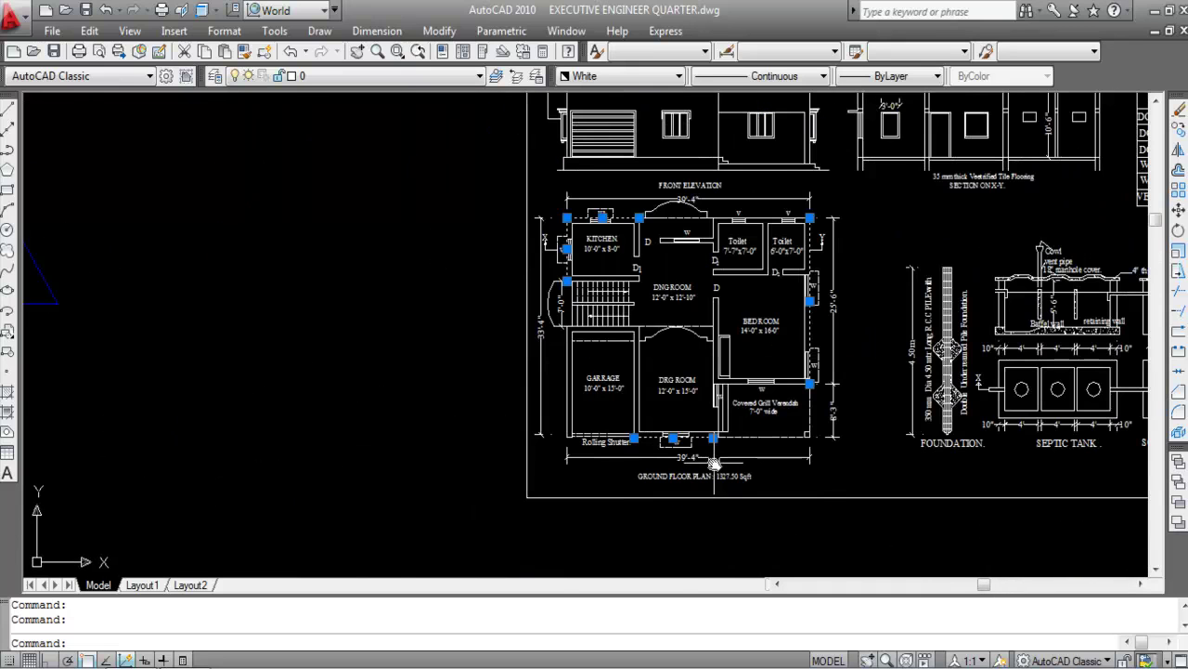
type("co")
key("Return")
left_click(688, 351)
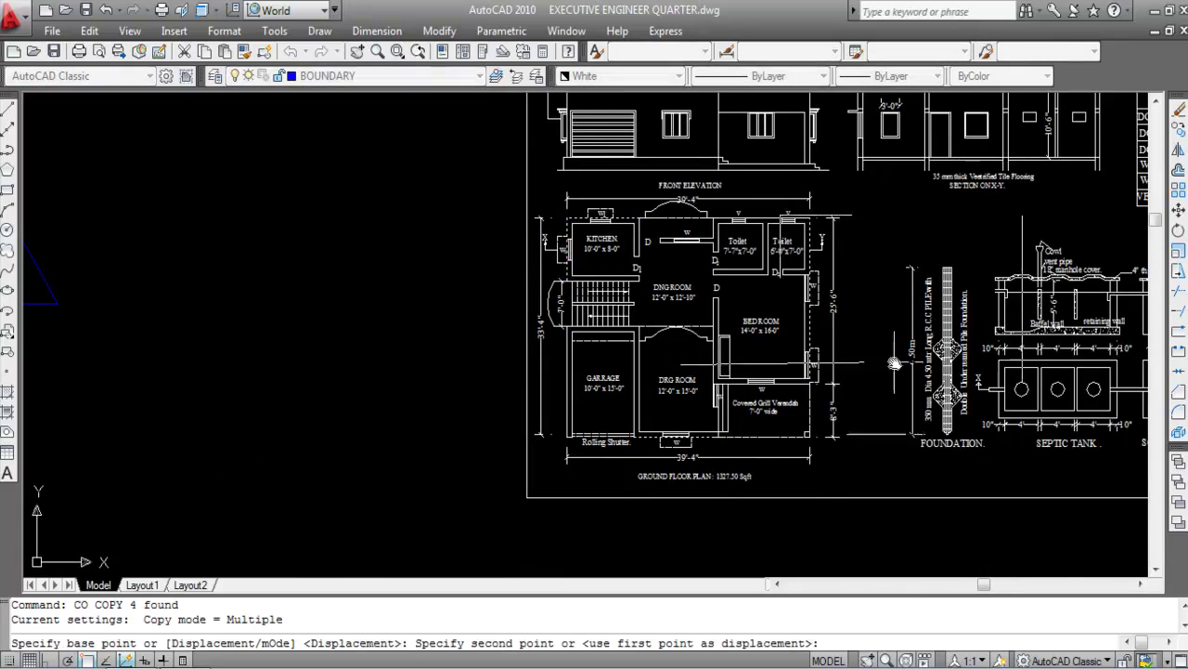
scroll(894, 363, "down", 6)
middle_click_drag(771, 472, 686, 355)
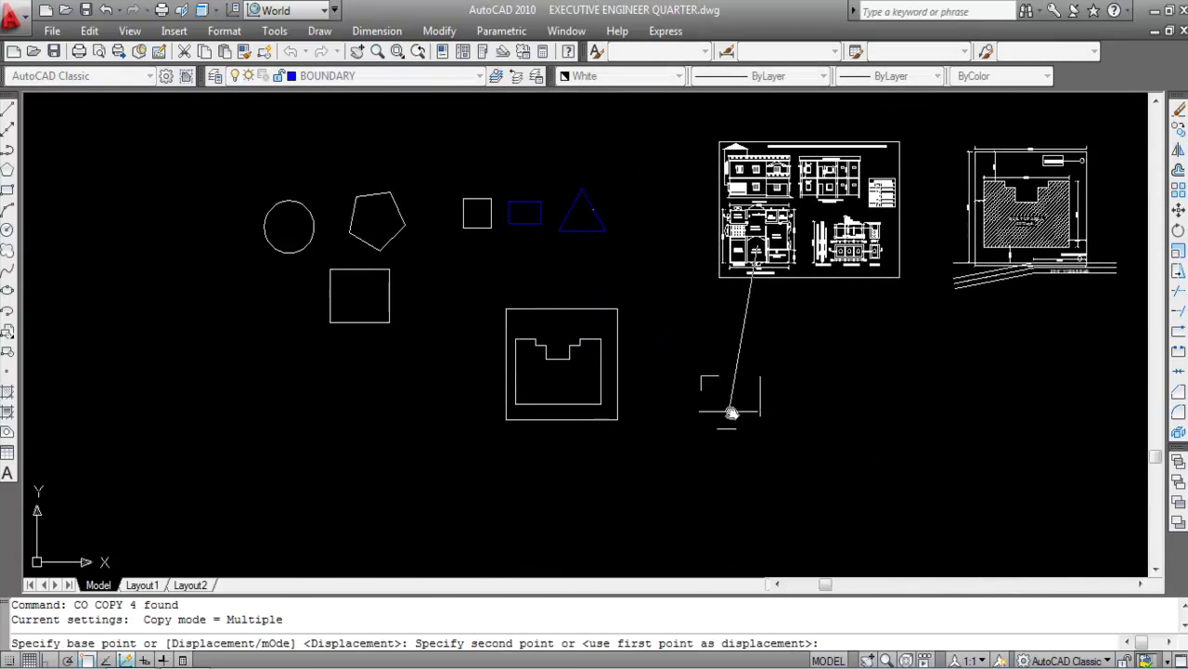
left_click(728, 414)
key("Escape")
Join the copied wall lines into a closed rectangle by filleting the three open corners
scroll(770, 415, "up", 2)
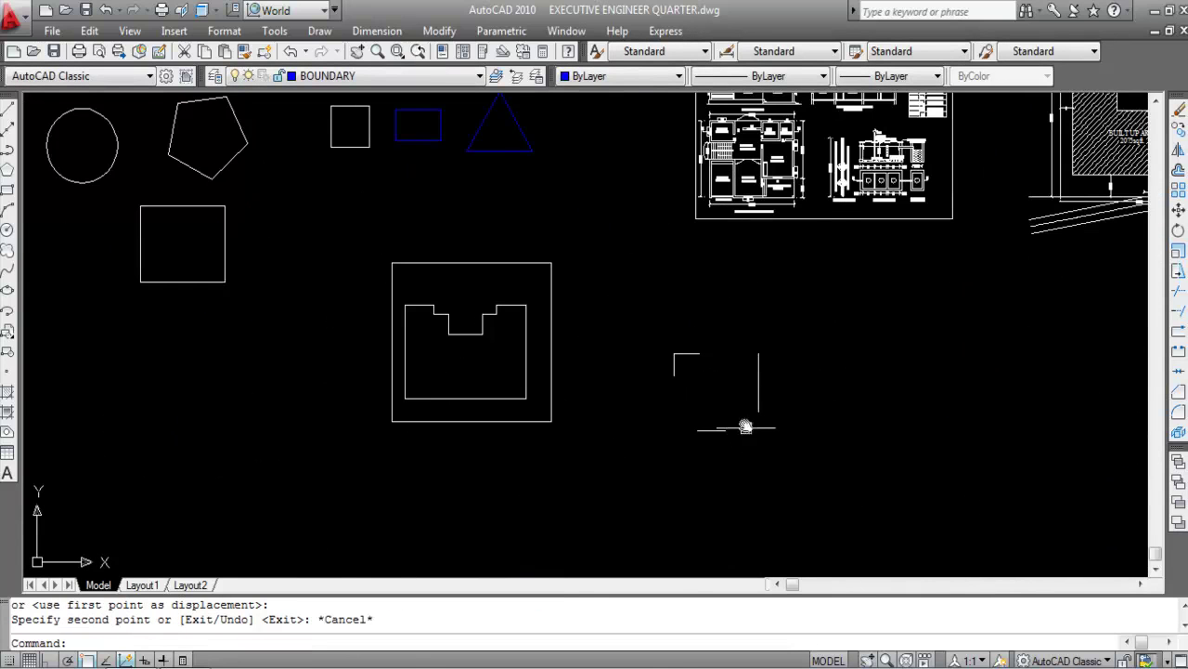
type("F")
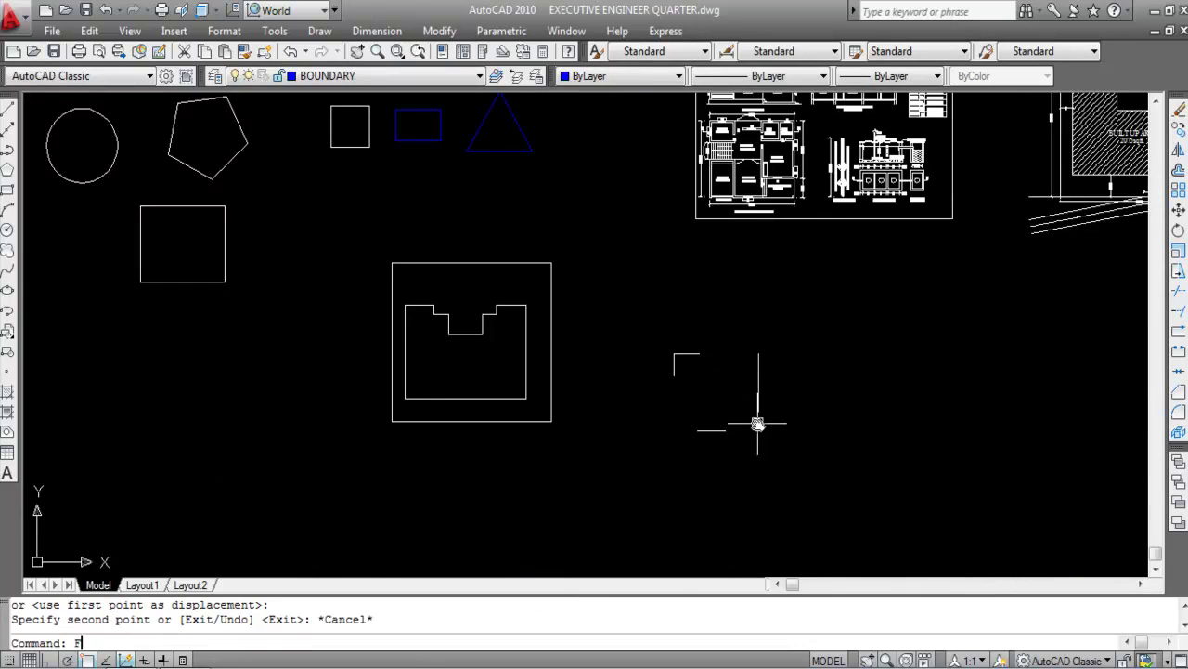
key("Return")
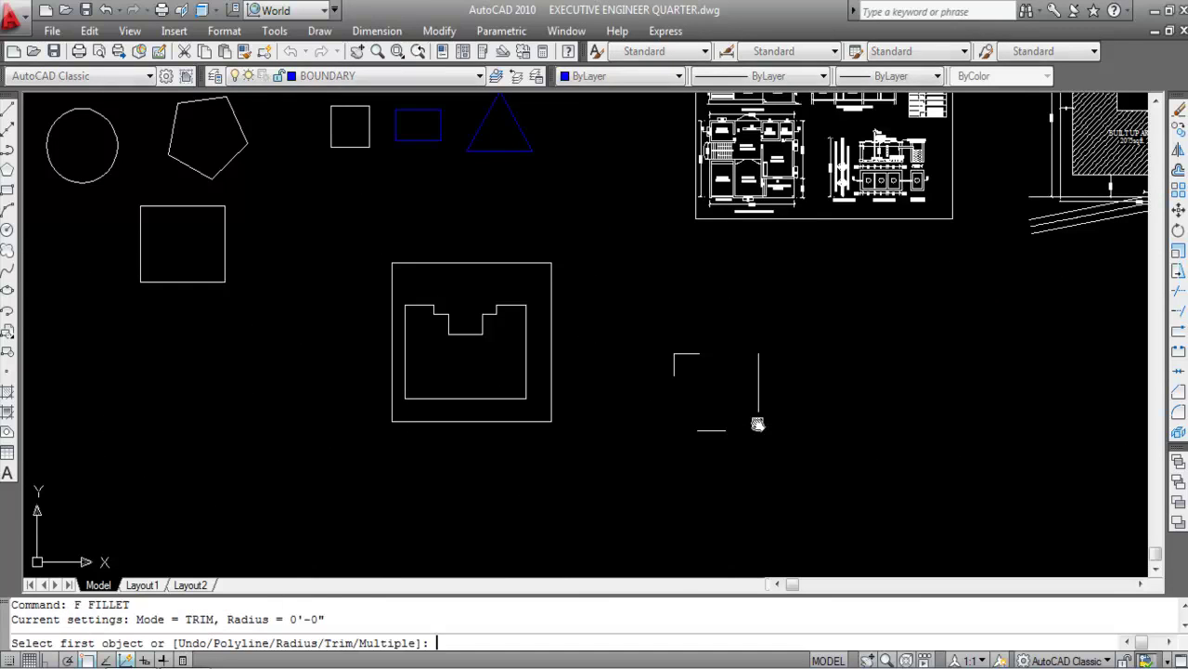
left_click(686, 353)
left_click(759, 364)
key("Return")
left_click(759, 399)
left_click(727, 431)
key("Return")
left_click(711, 430)
left_click(673, 370)
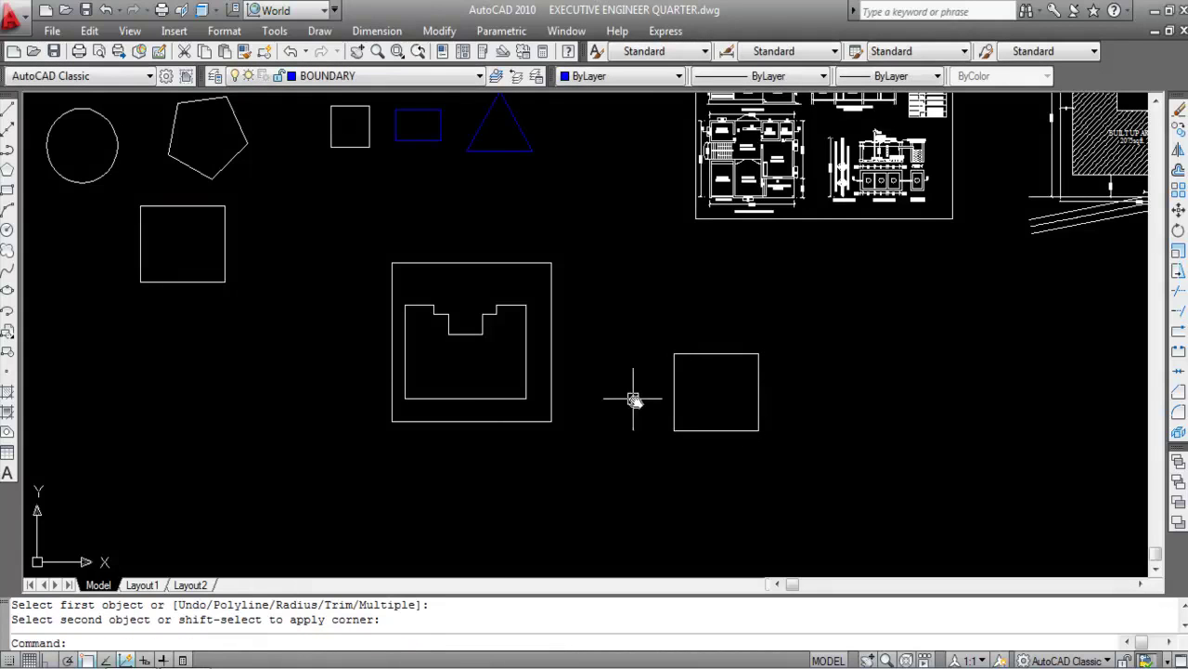
key("Escape")
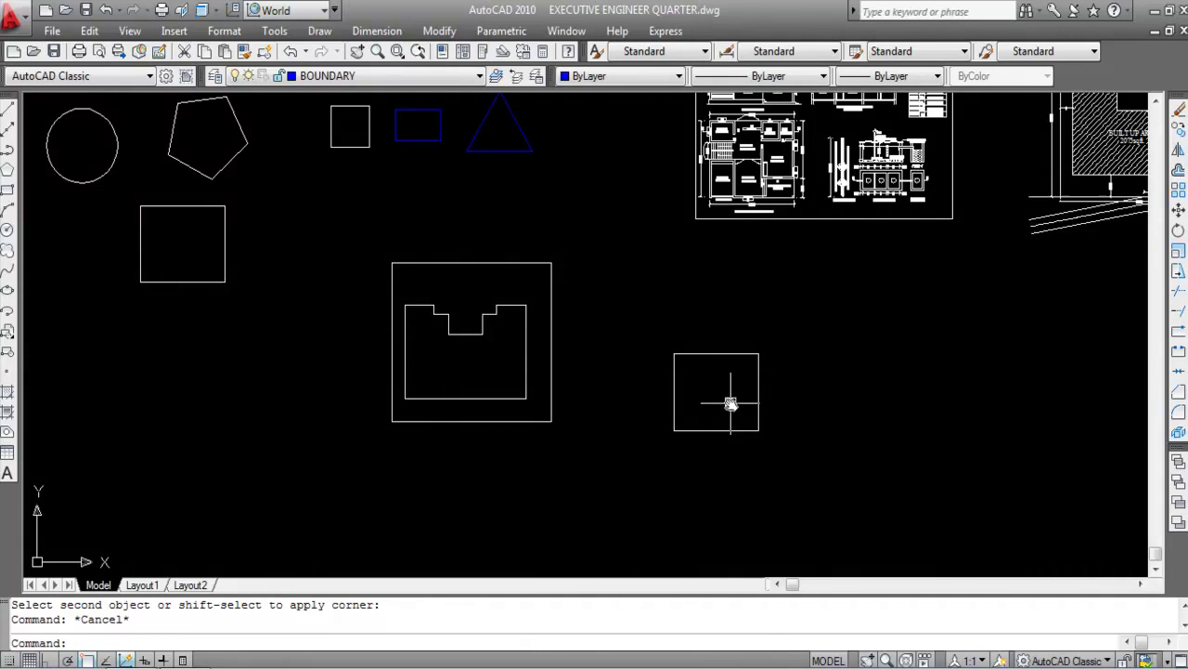
Create a polyline boundary from a point inside the closed floor plan rectangle
type("BO")
key("Return")
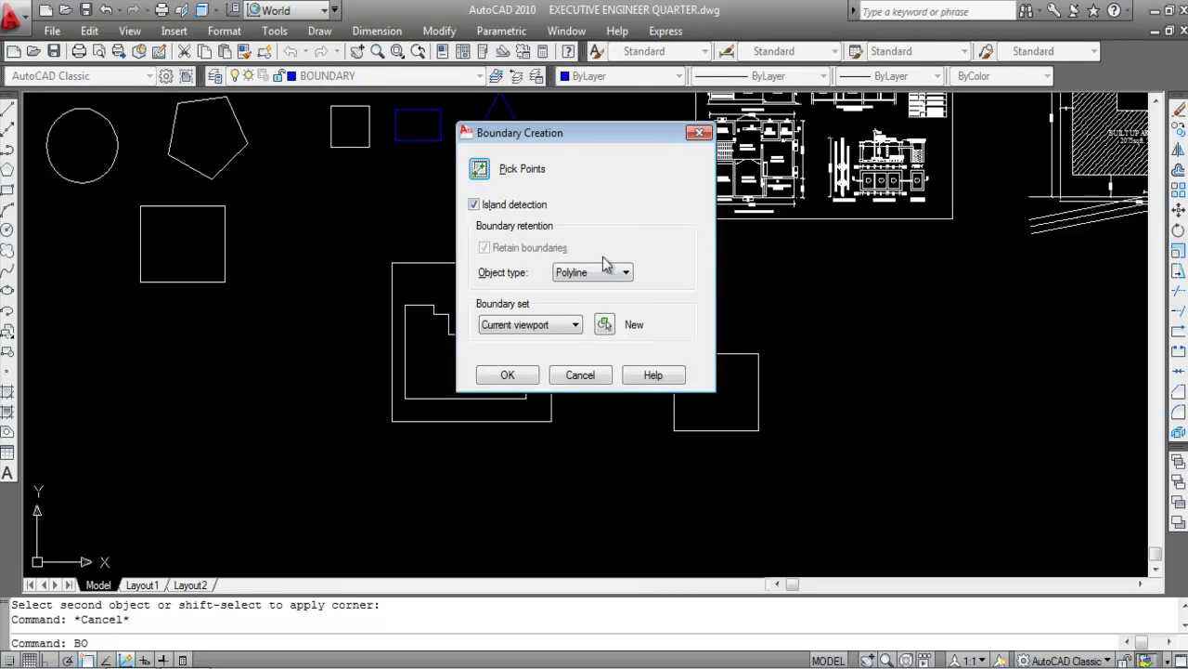
left_click(543, 174)
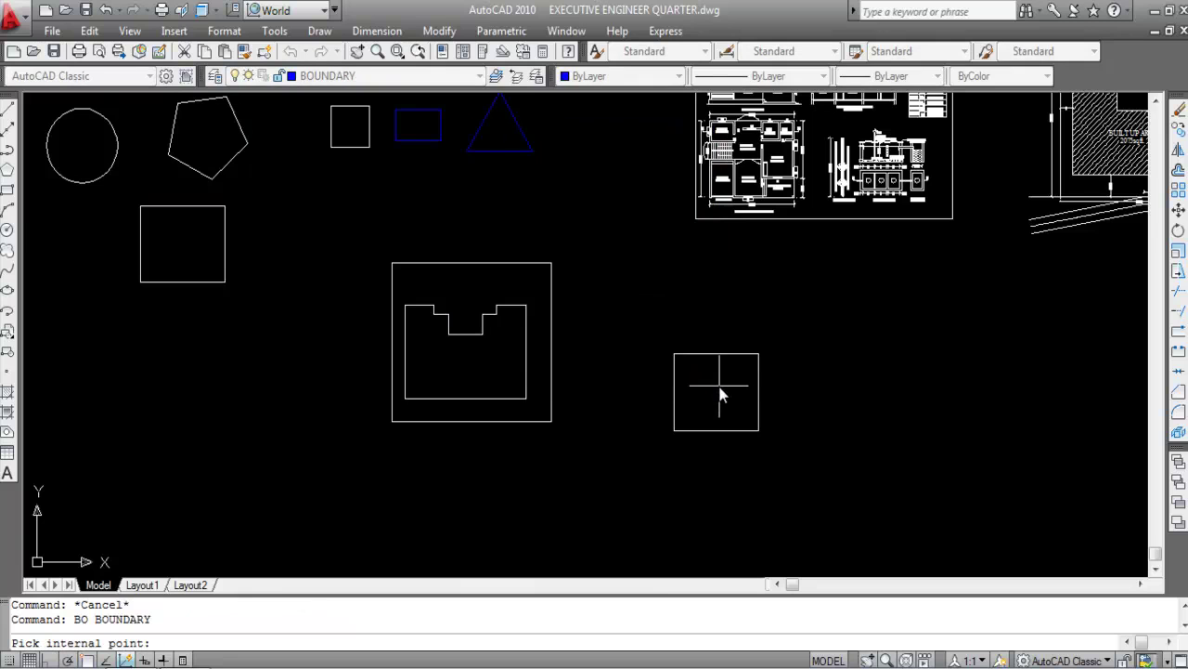
left_click(721, 393)
key("Return")
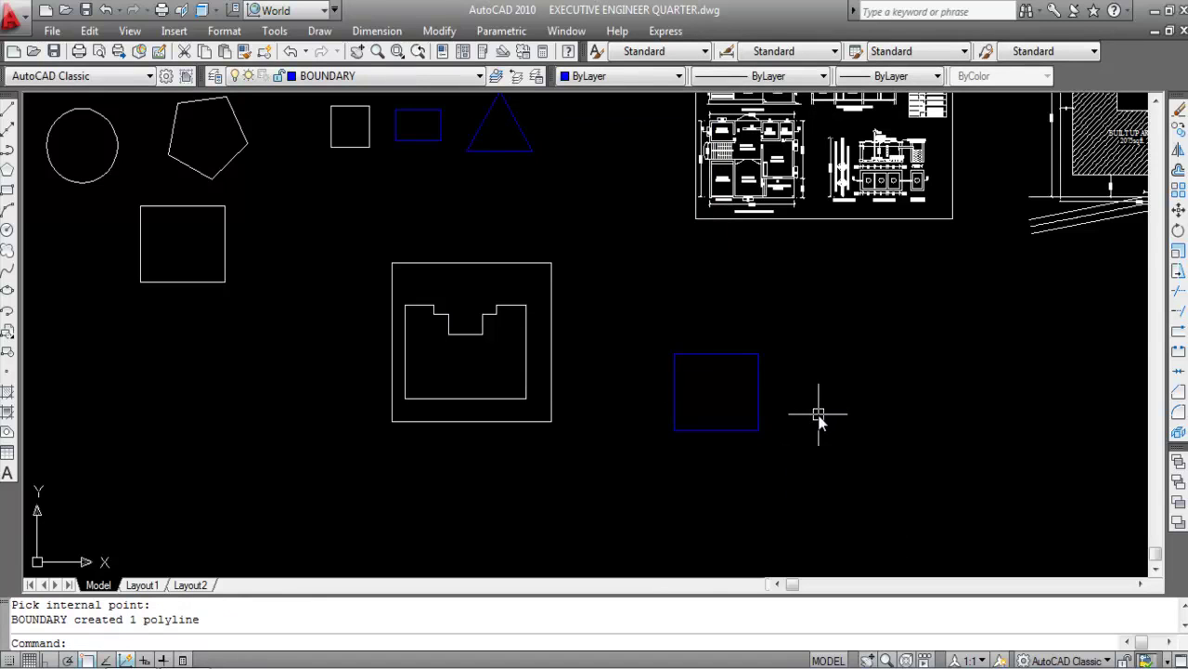
List the area and perimeter of the floor plan boundary polyline, and close the text window
type("LI")
key("Return")
left_click(759, 408)
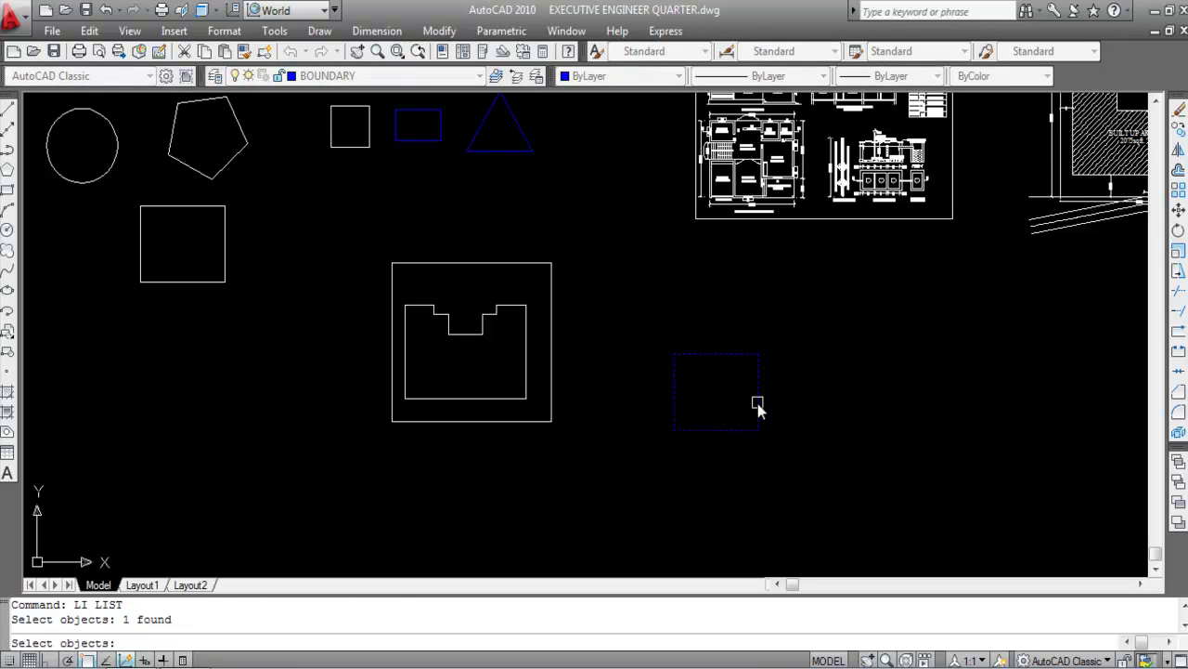
key("Return")
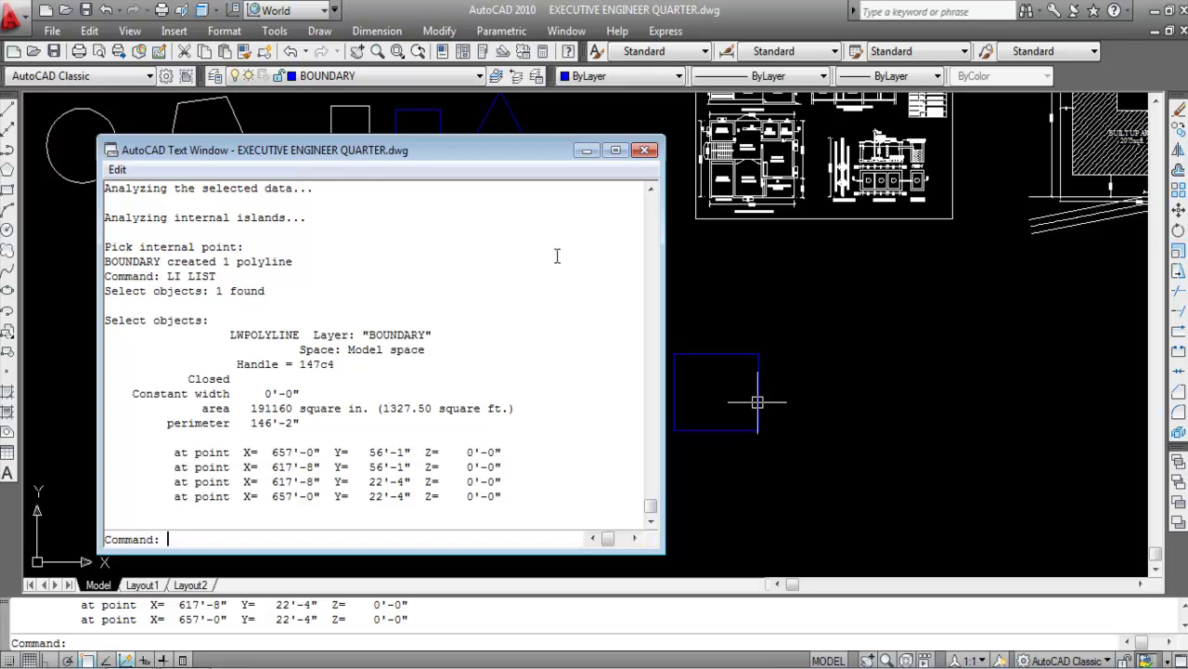
left_click(646, 149)
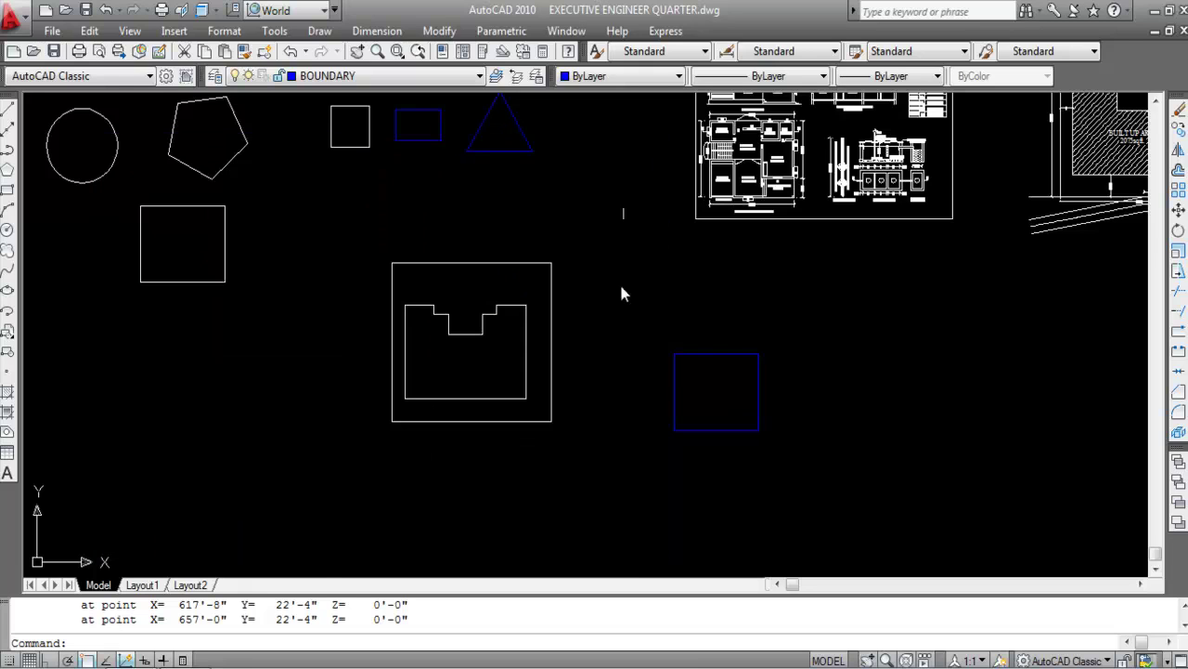
Check the floor plan boundary's area in its properties, and clear the selection
left_click(760, 400)
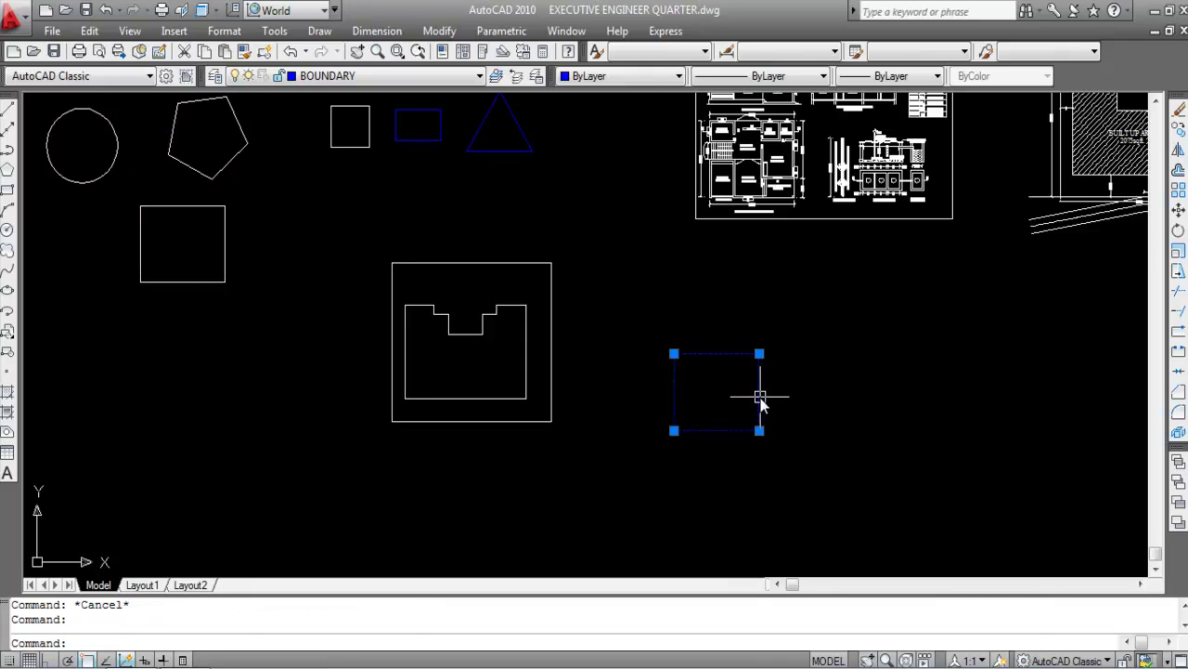
right_click(761, 401)
left_click(808, 631)
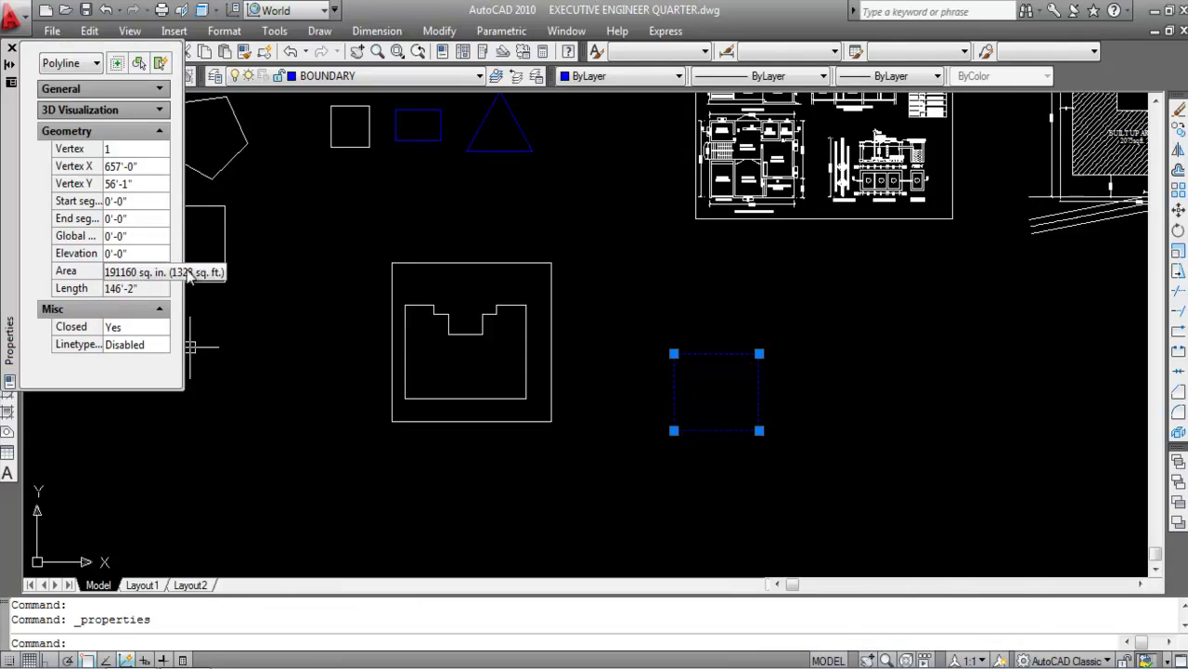
left_click(11, 46)
key("Escape")
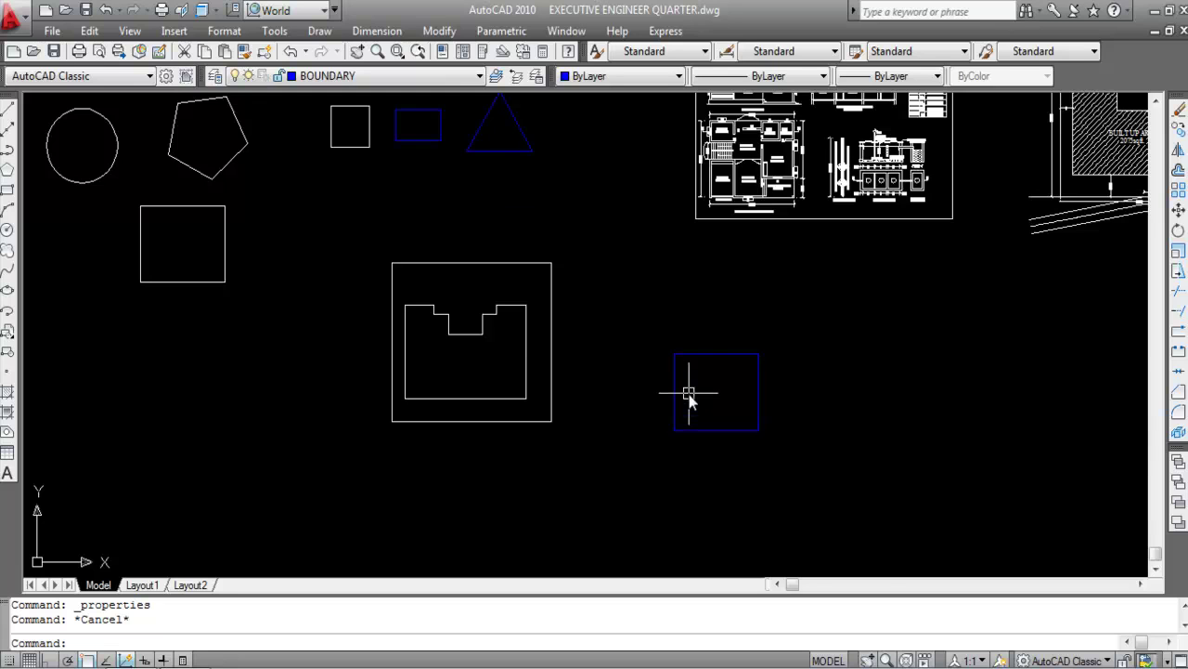
scroll(690, 398, "down", 2)
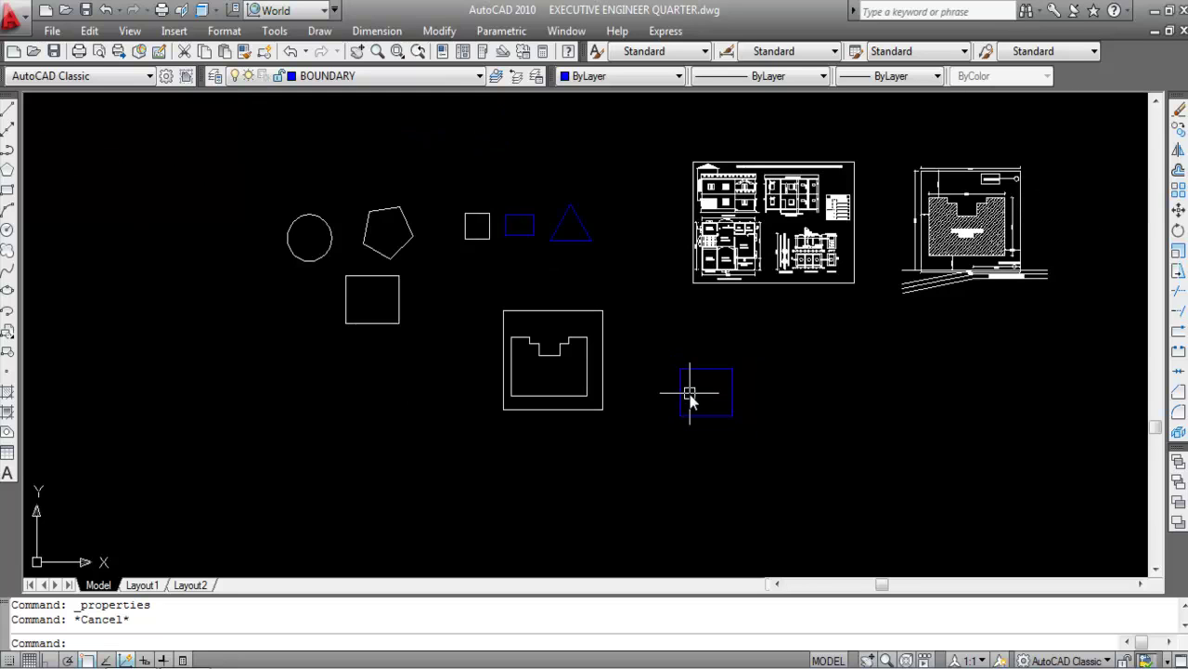